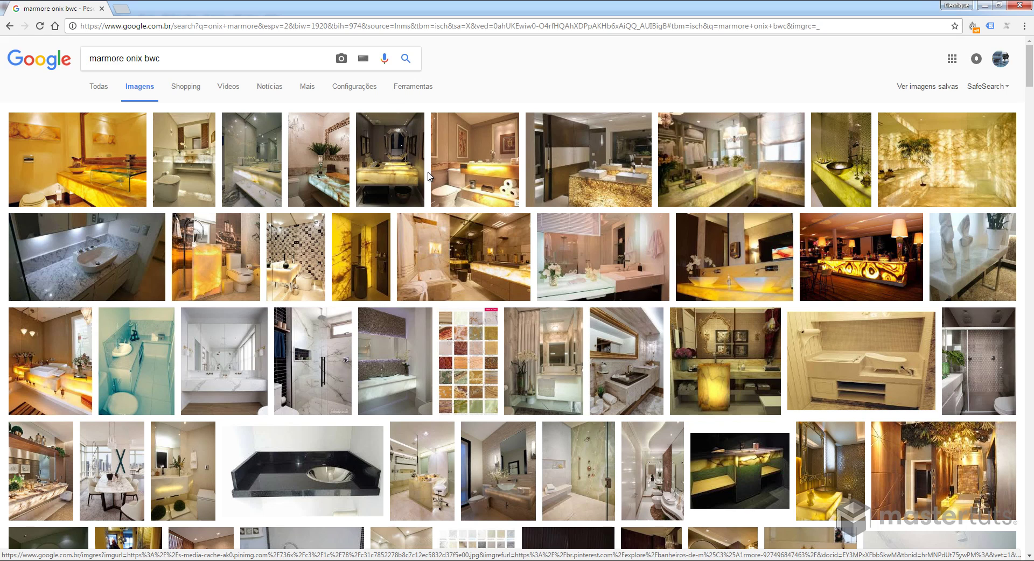
View two reference photos of backlit onyx bathroom countertops in the image search results.
click(253, 163)
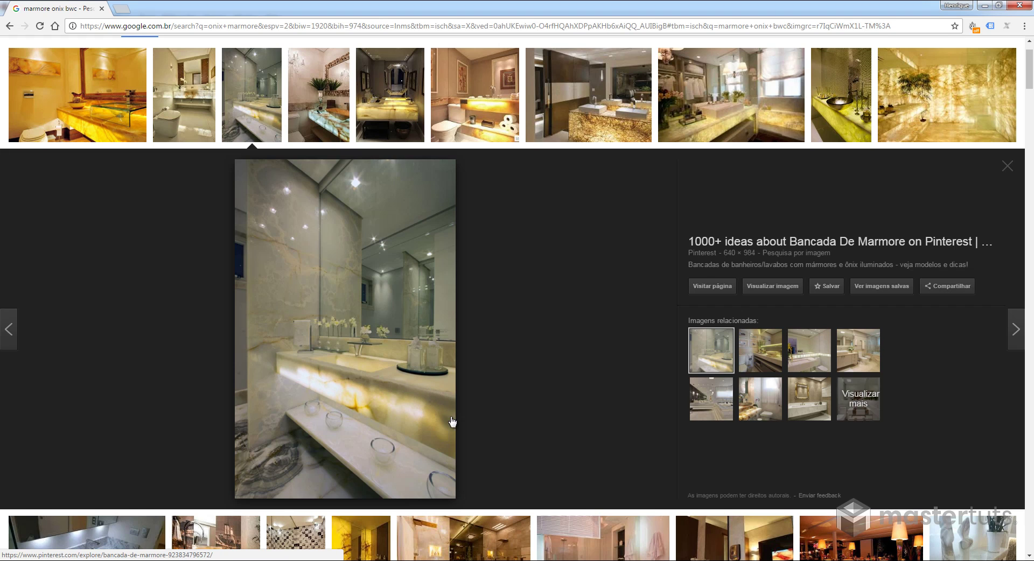
click(395, 120)
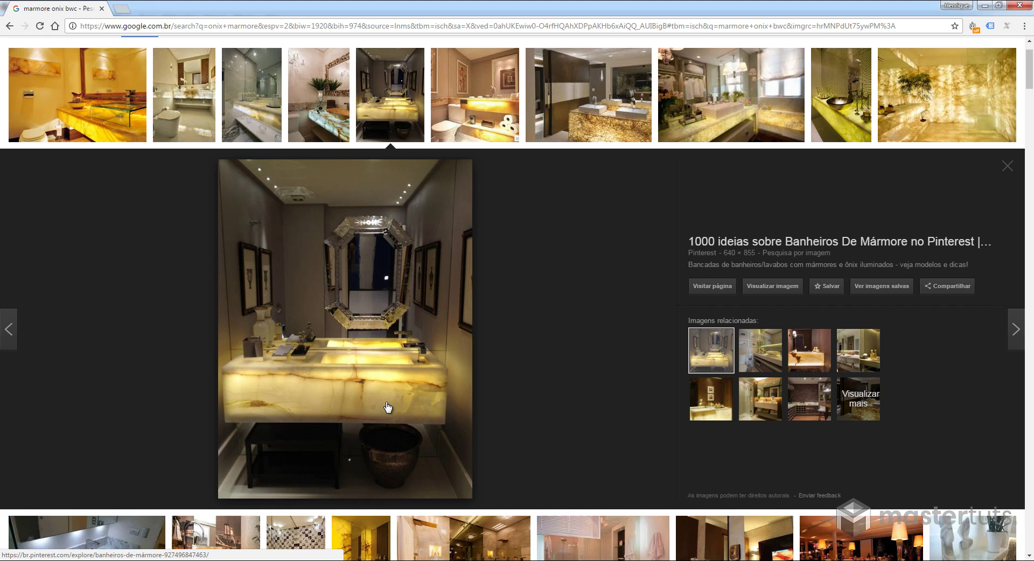
Switch to SketchUp and view the last V-Ray render of the bathroom in the frame buffer, closing it when done.
click(148, 560)
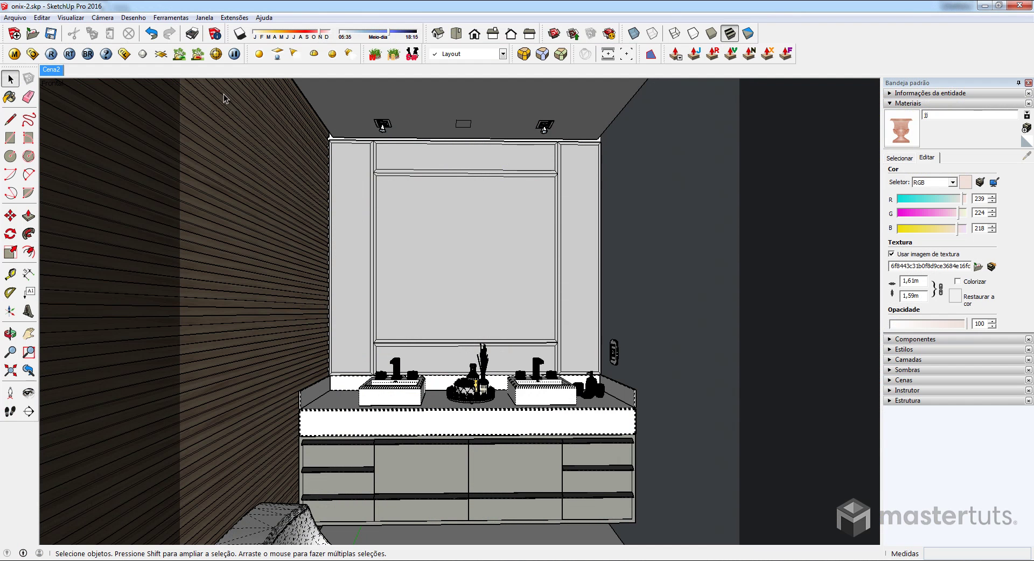
click(124, 54)
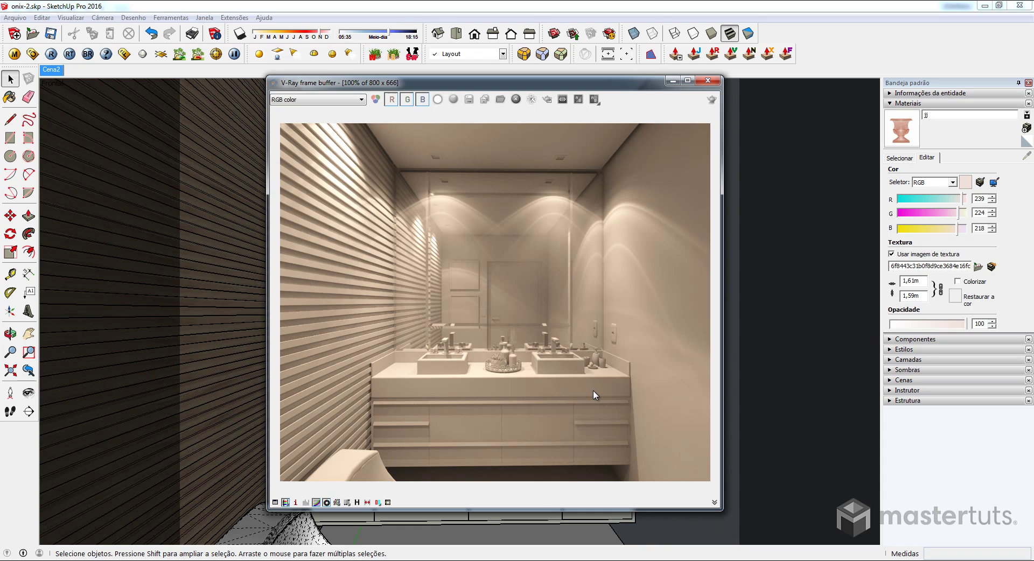
click(709, 82)
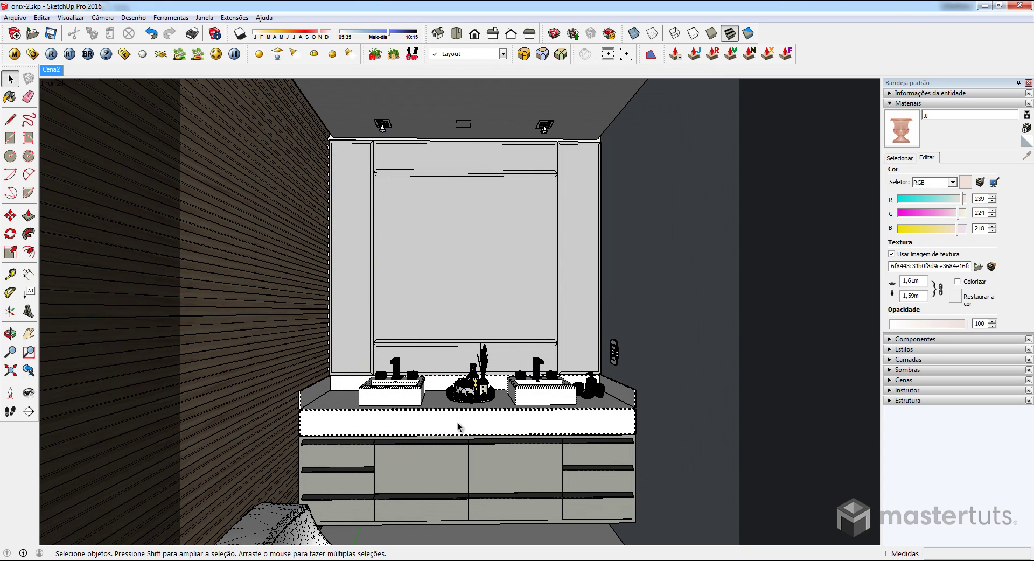
With the countertop selected, create a material named marmore that uses the texture image marble2.png.
click(458, 427)
middle_drag(429, 426, 441, 359)
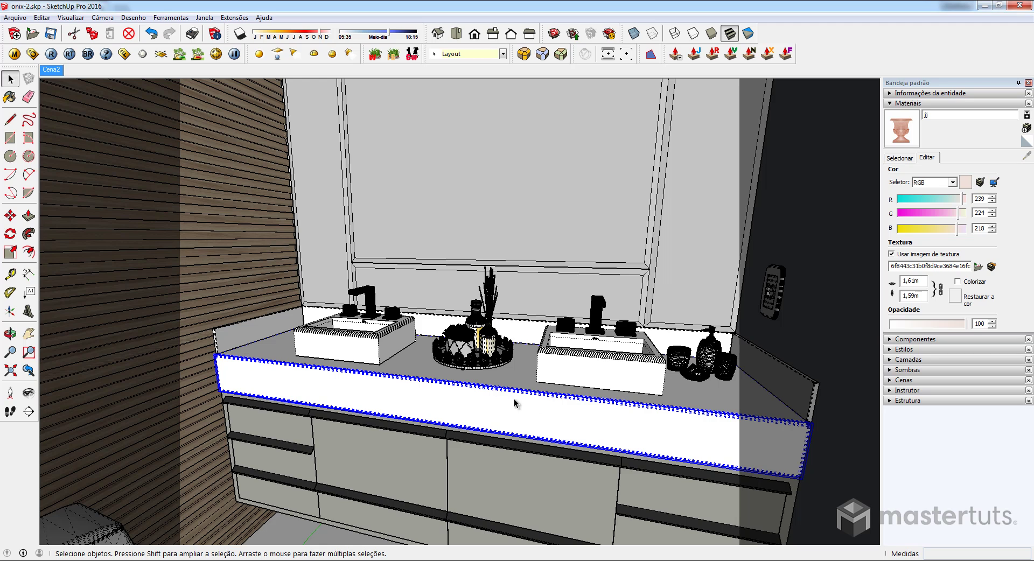
click(1026, 141)
click(1026, 128)
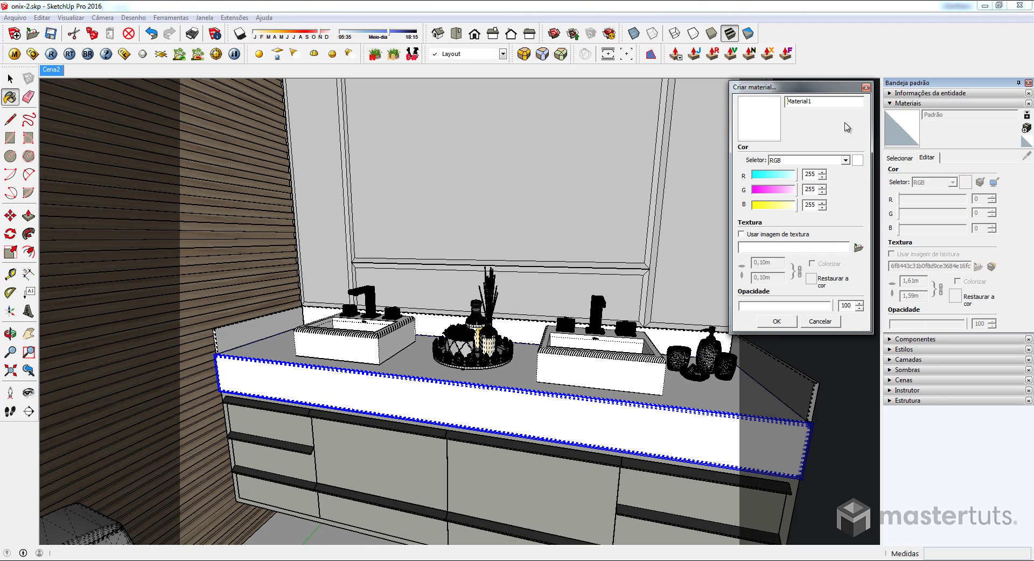
double_click(814, 100)
text(marmore)
click(858, 247)
click(586, 162)
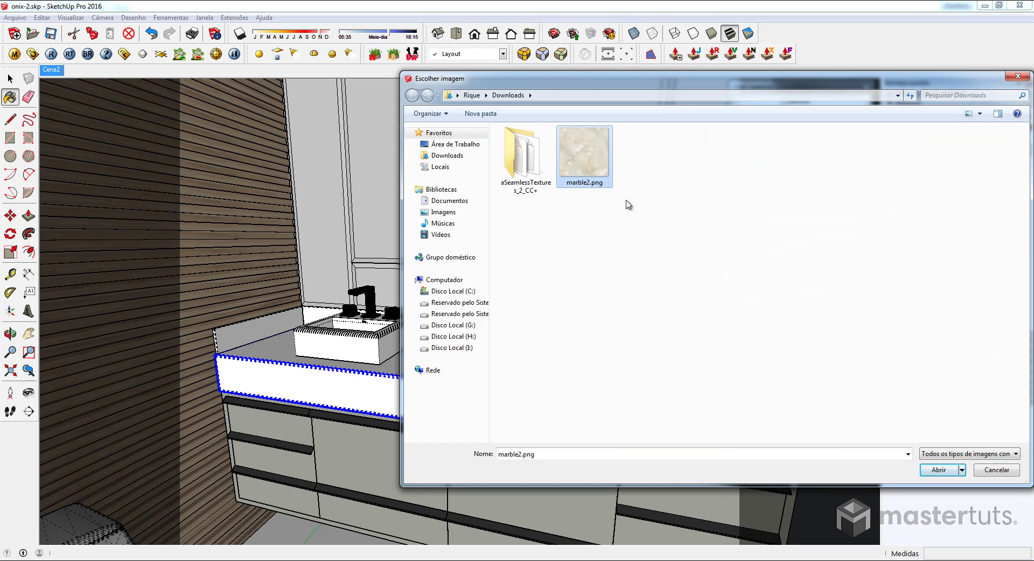
click(947, 473)
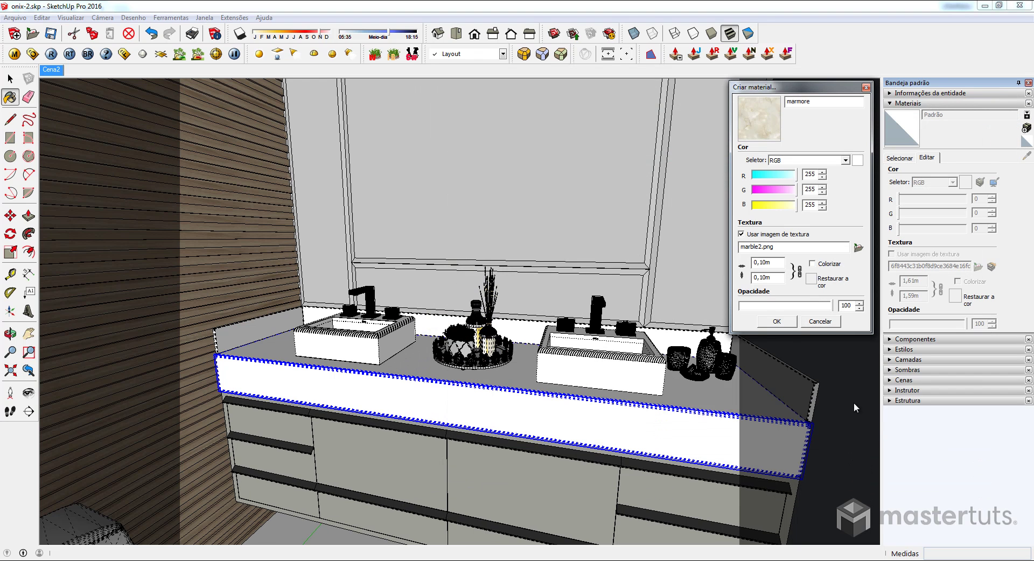
click(775, 322)
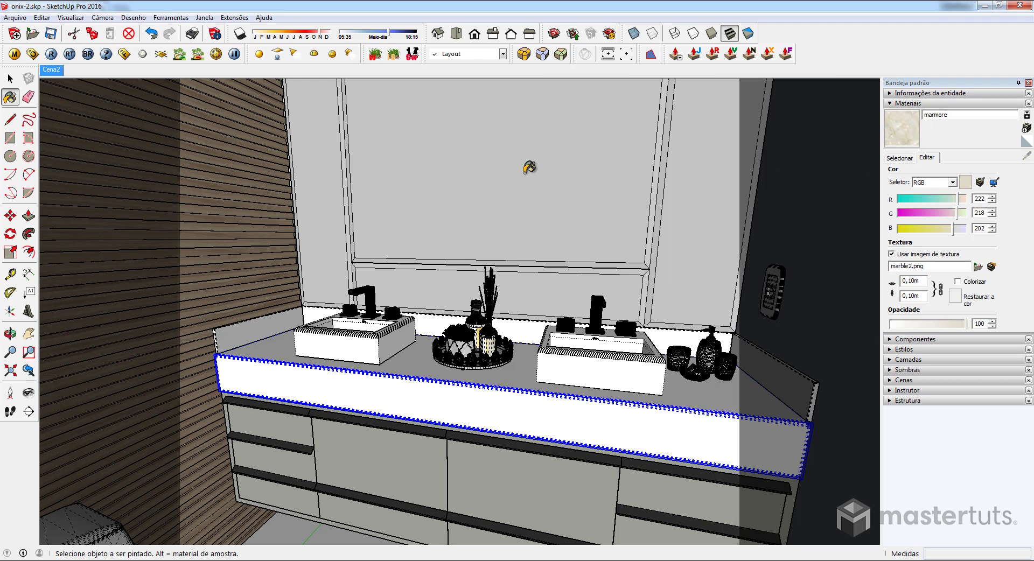
Create a Two Sided material in the V-Ray material editor's scene materials.
click(523, 54)
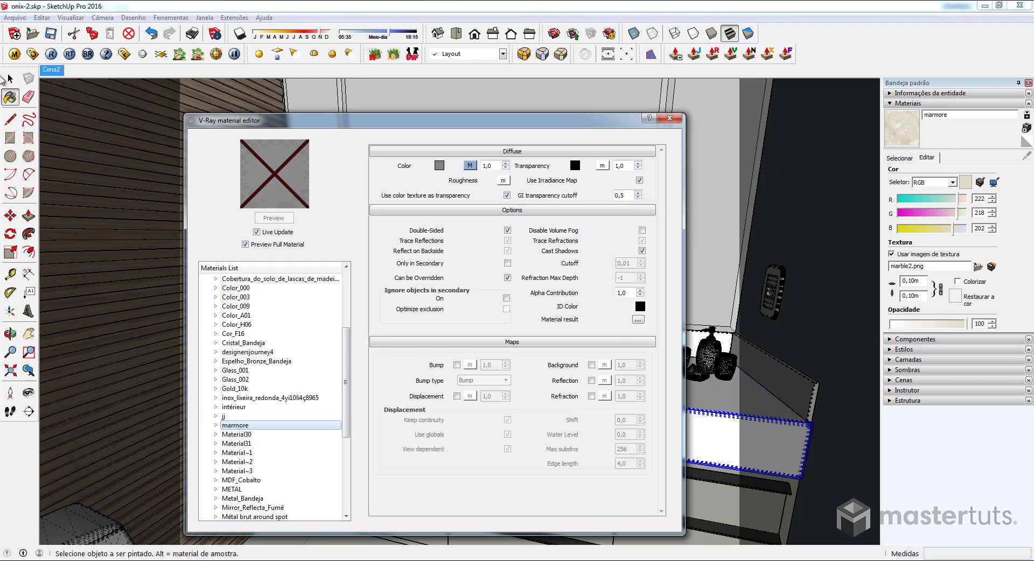
click(347, 266)
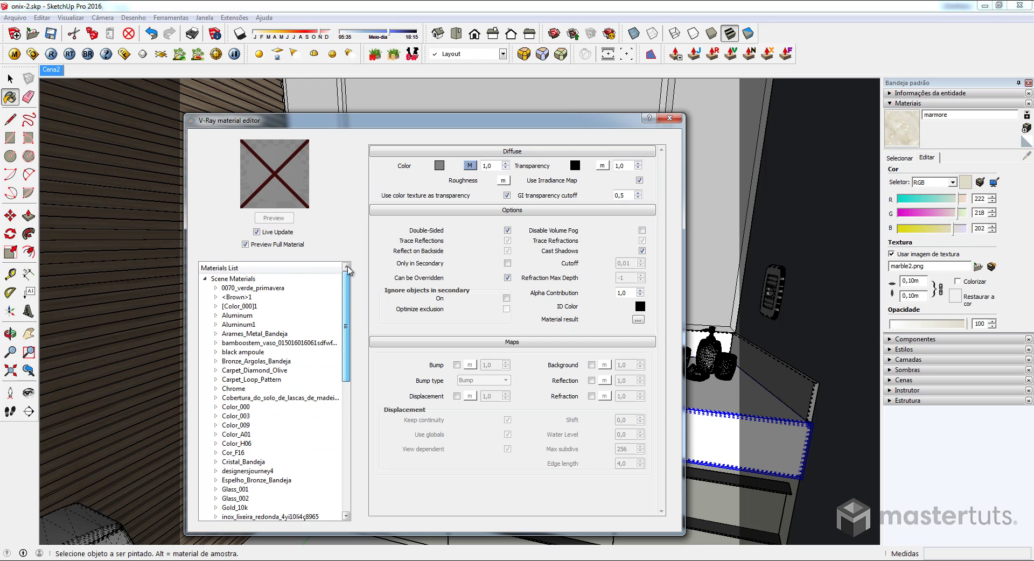
right_click(239, 280)
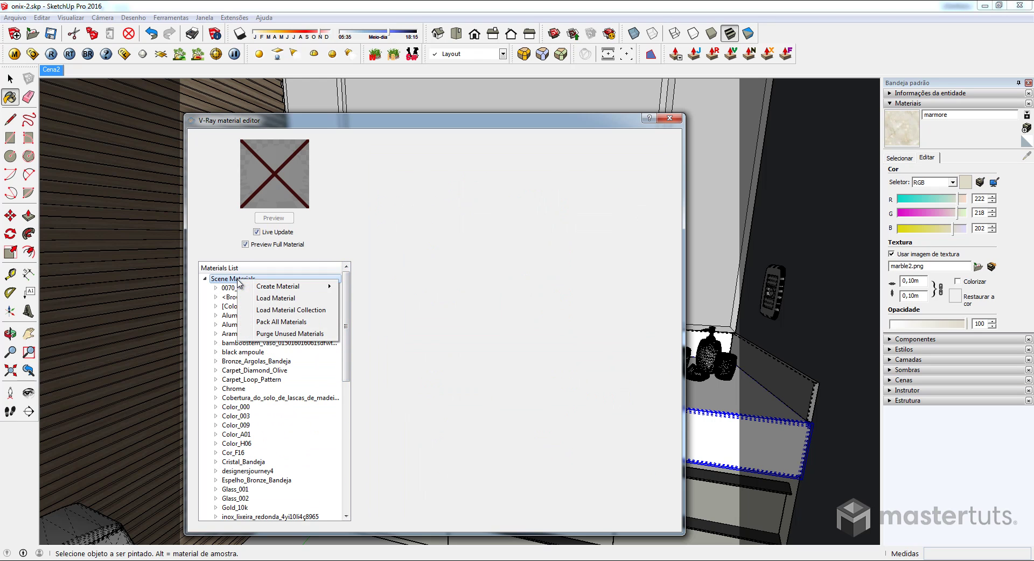
mouse_move(286, 288)
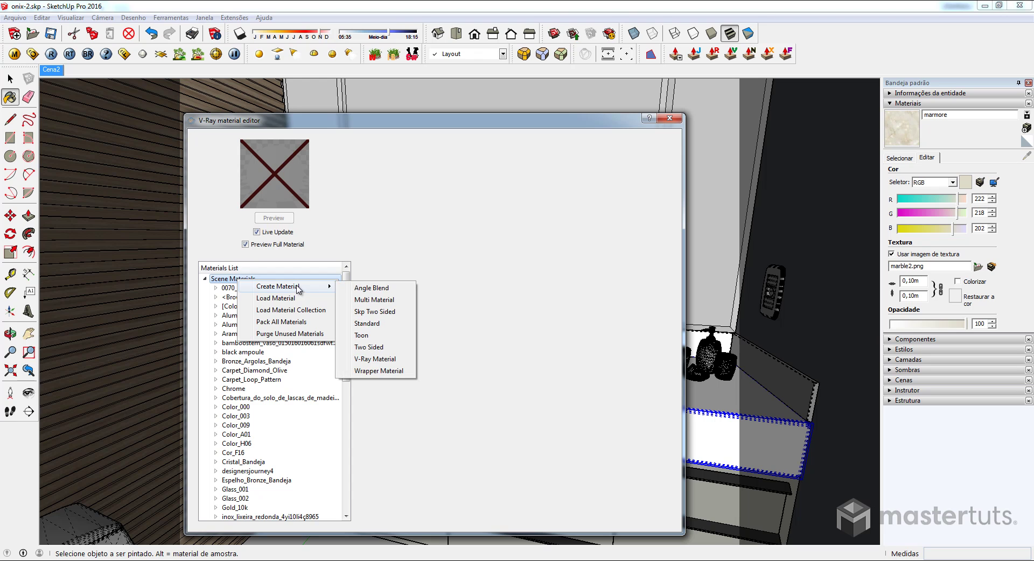
click(372, 347)
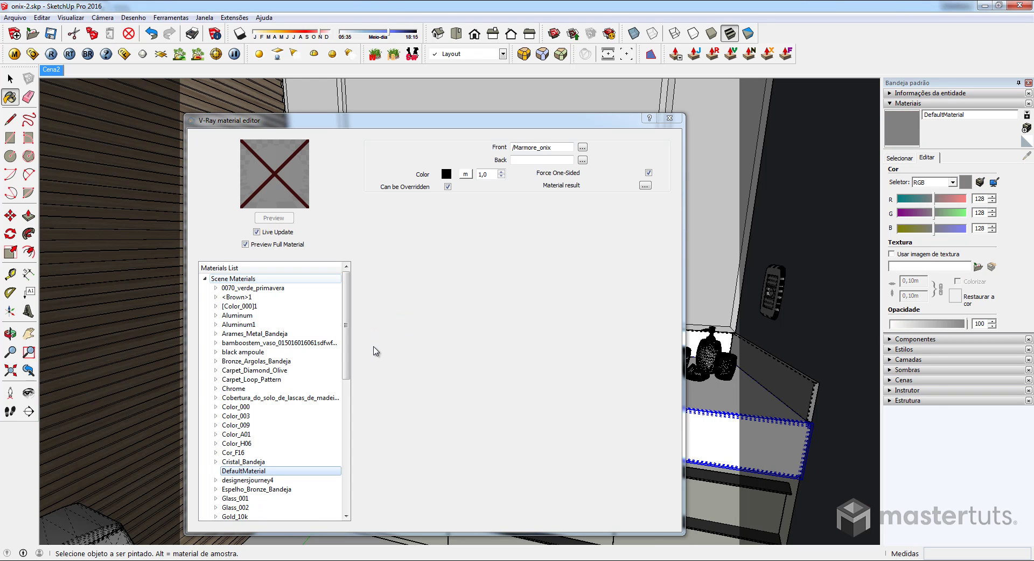
Assign the marmore material as the front of the two-sided material.
click(582, 148)
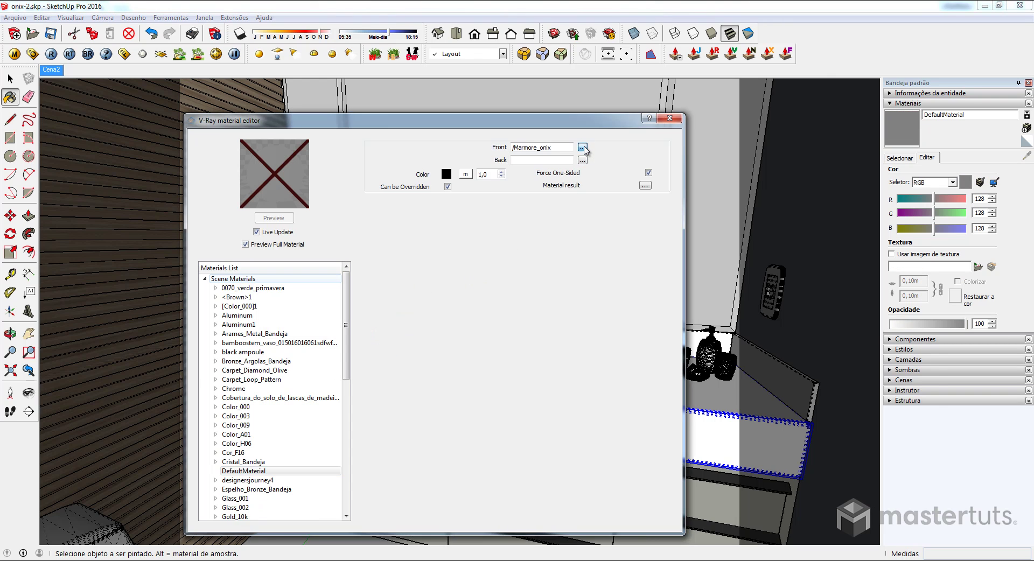
click(523, 327)
scroll(460, 372, down, 5)
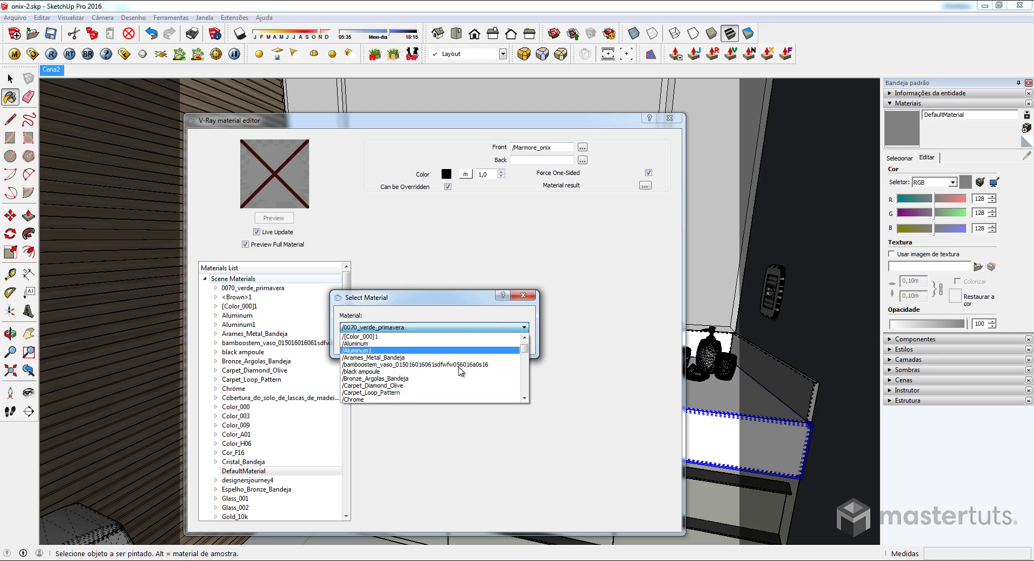
scroll(431, 371, down, 5)
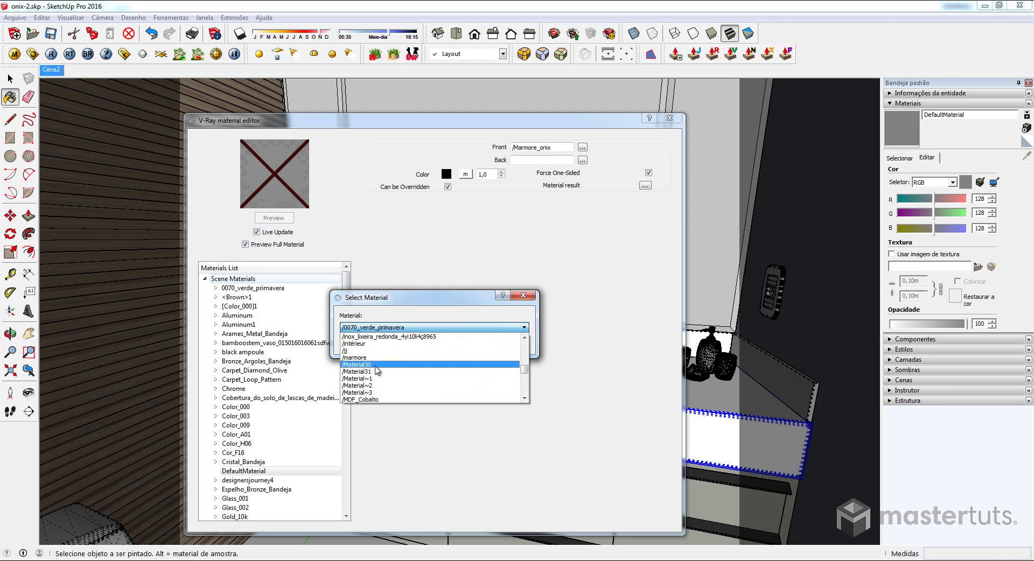
click(367, 363)
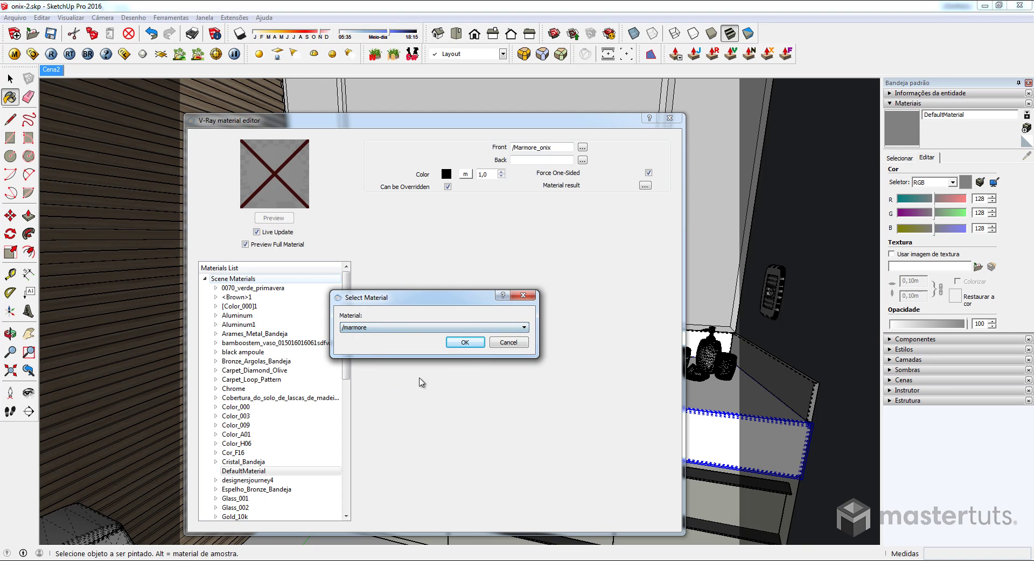
click(465, 343)
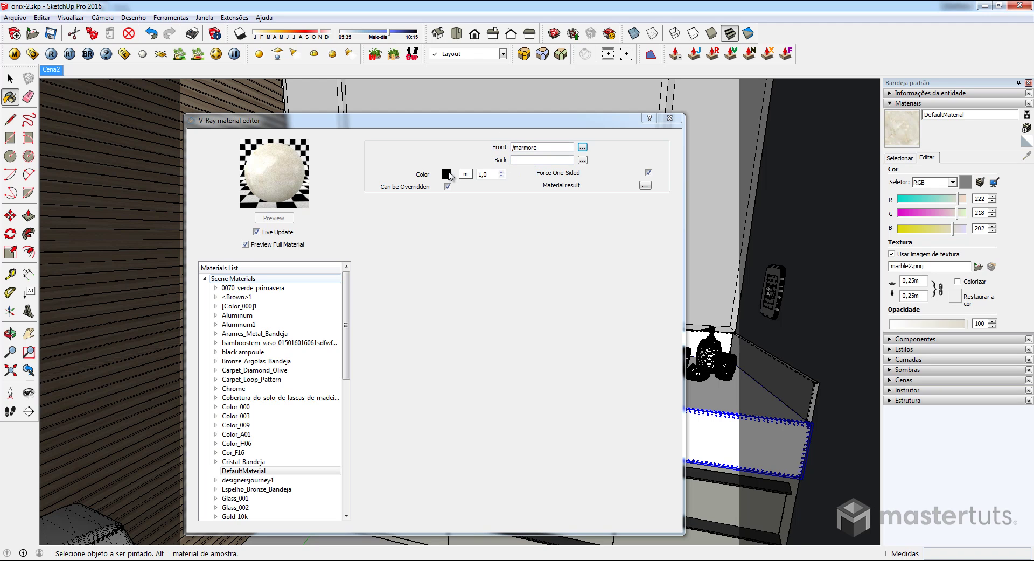
Set the two-sided material's color to grey with value 180, turn off Can be Overridden, and close the material editor.
click(446, 174)
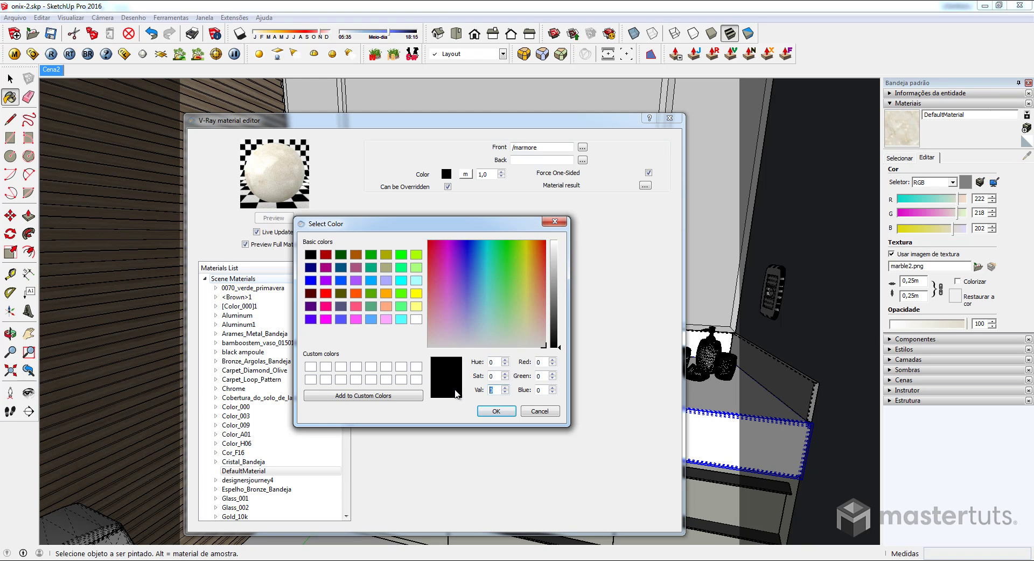
text(180)
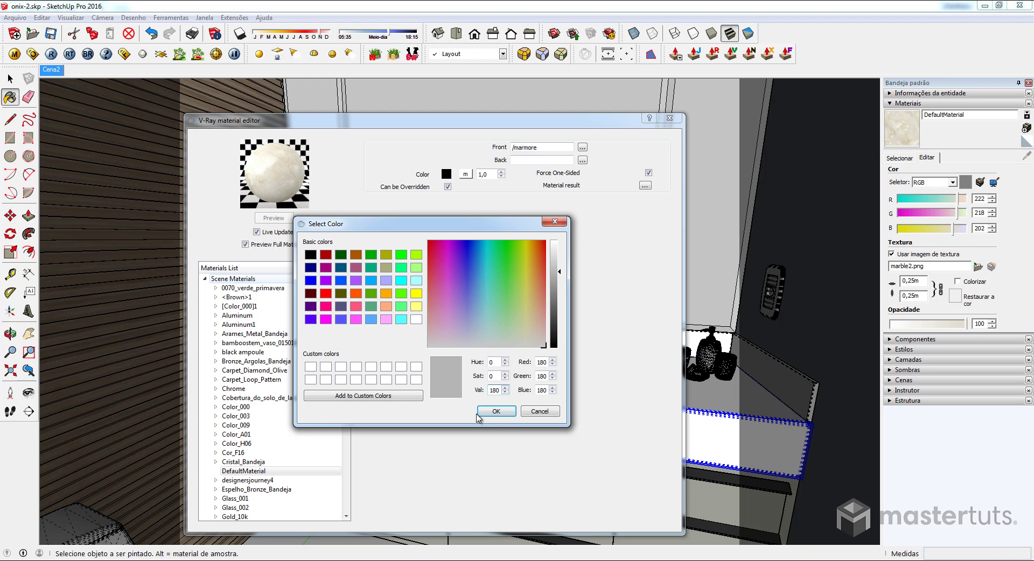
click(492, 412)
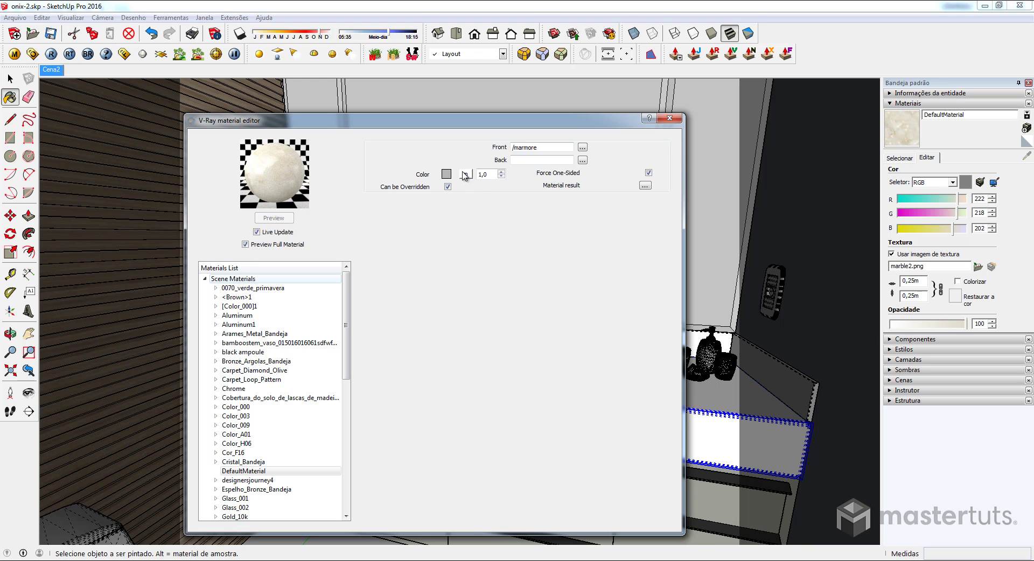
click(464, 174)
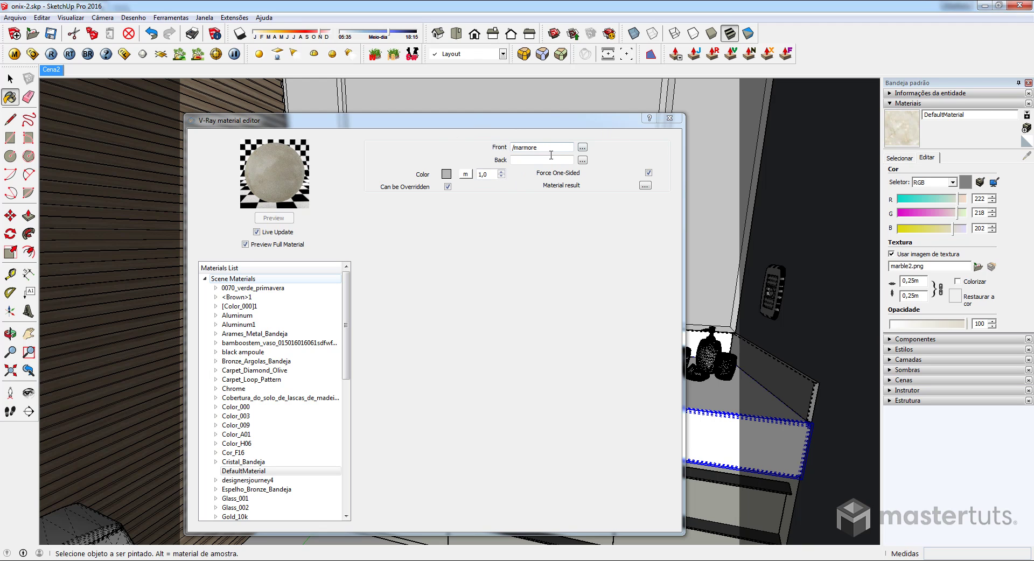
click(448, 187)
click(669, 118)
Open the countertop group, select all its geometry, and paint it with the two-sided DefaultMaterial.
key(space)
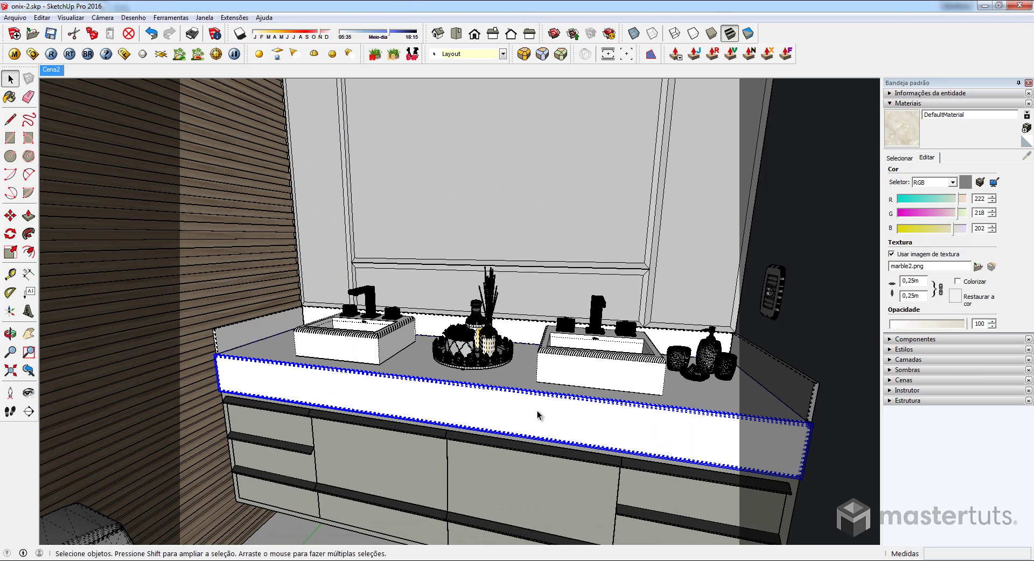
triple_click(536, 416)
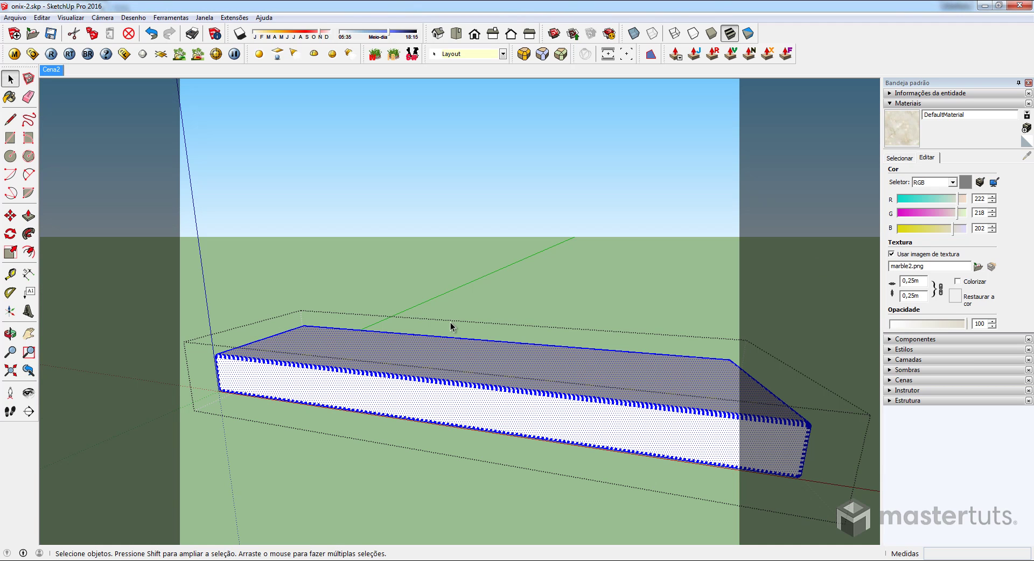
scroll(377, 301, down, 1)
mouse_move(188, 237)
mouse_down()
mouse_move(476, 426)
mouse_move(792, 519)
mouse_move(829, 462)
mouse_up()
key(b)
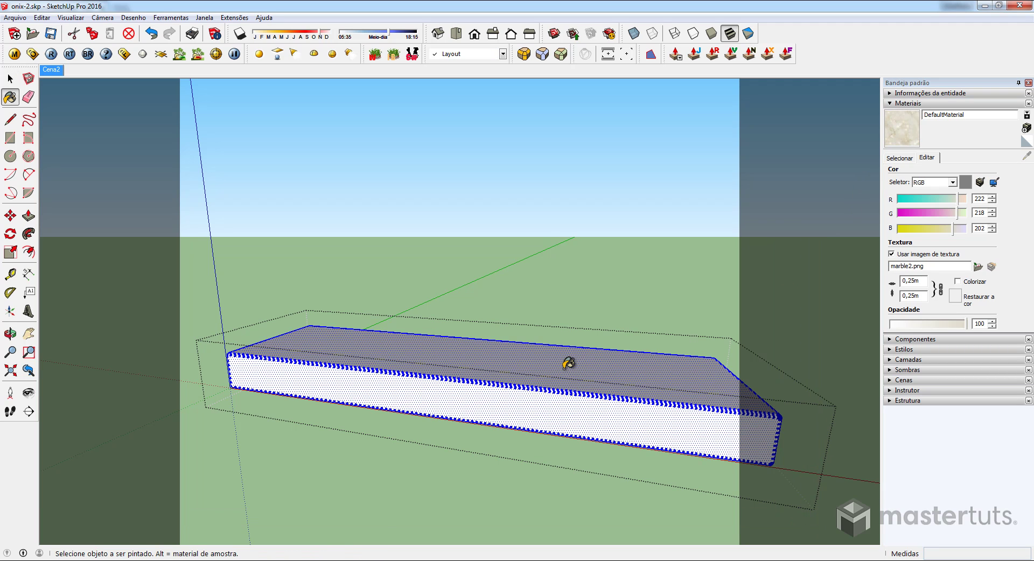
click(492, 419)
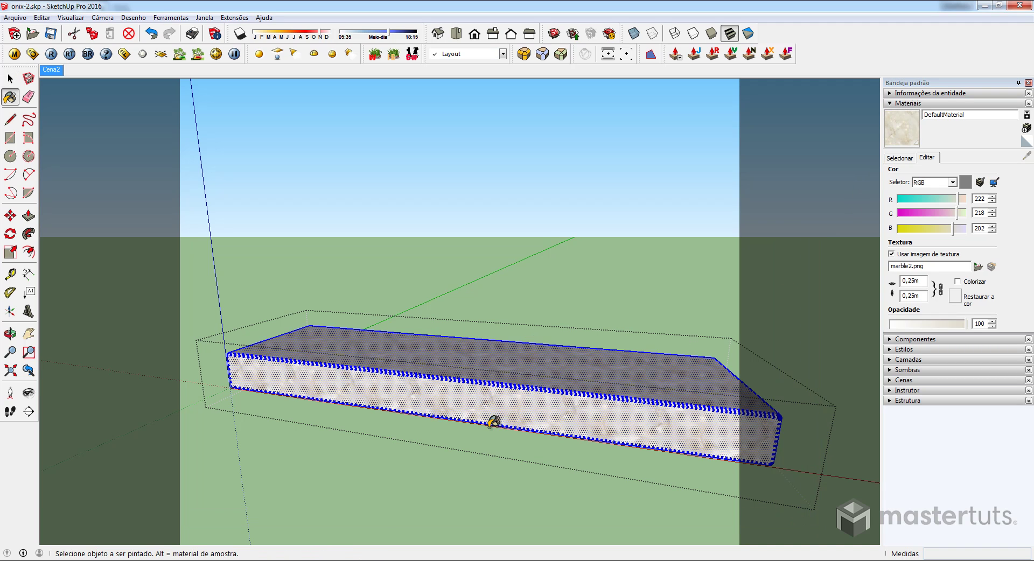
Rename the countertop's material to Marmore-onix, set its texture width to 1 m, and leave the group.
double_click(975, 112)
text(Marmore-onix)
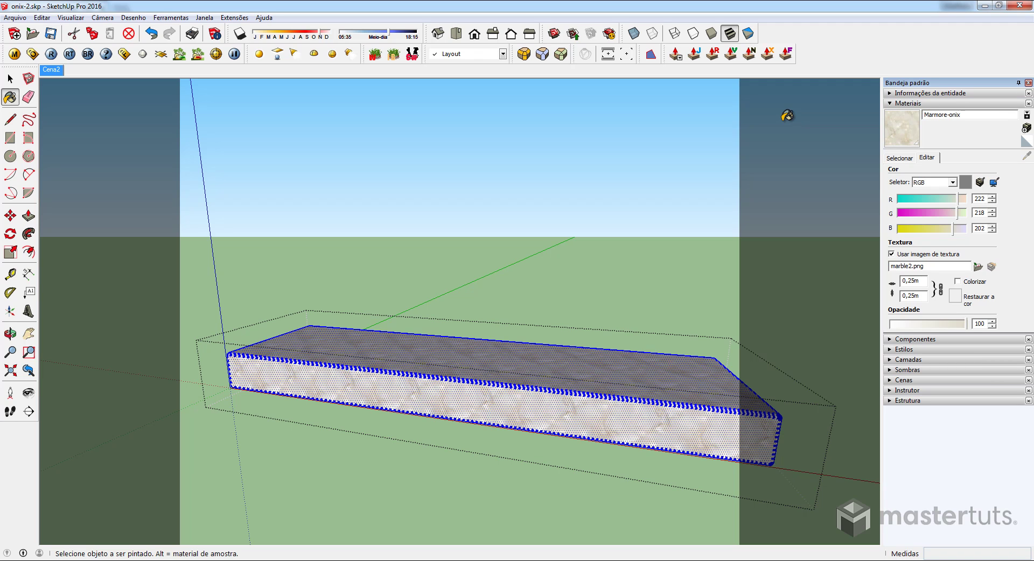
middle_drag(526, 341, 573, 383)
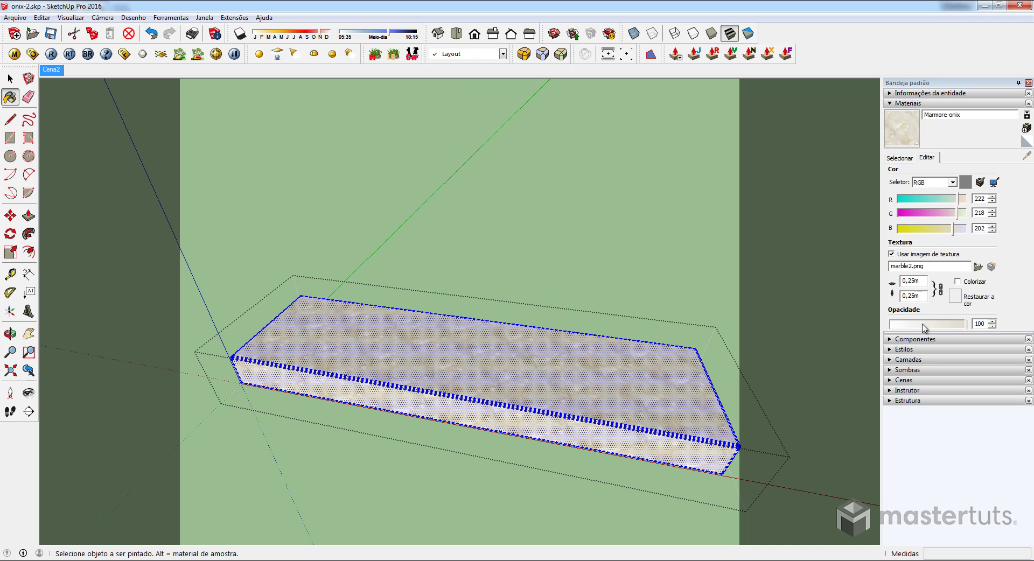
click(922, 280)
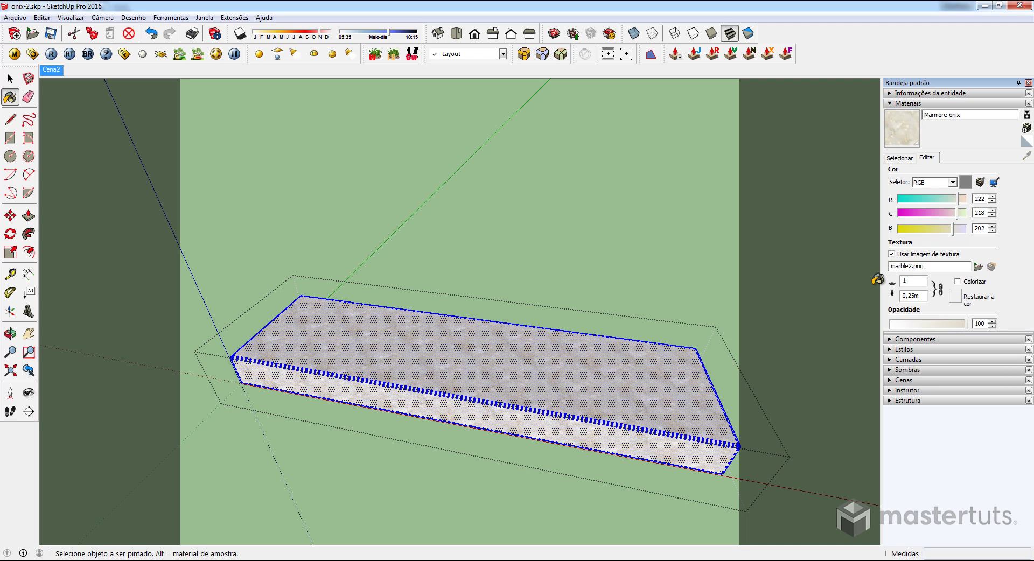
text(1)
key(Return)
middle_drag(490, 404, 693, 293)
scroll(569, 314, up, 3)
click(602, 394)
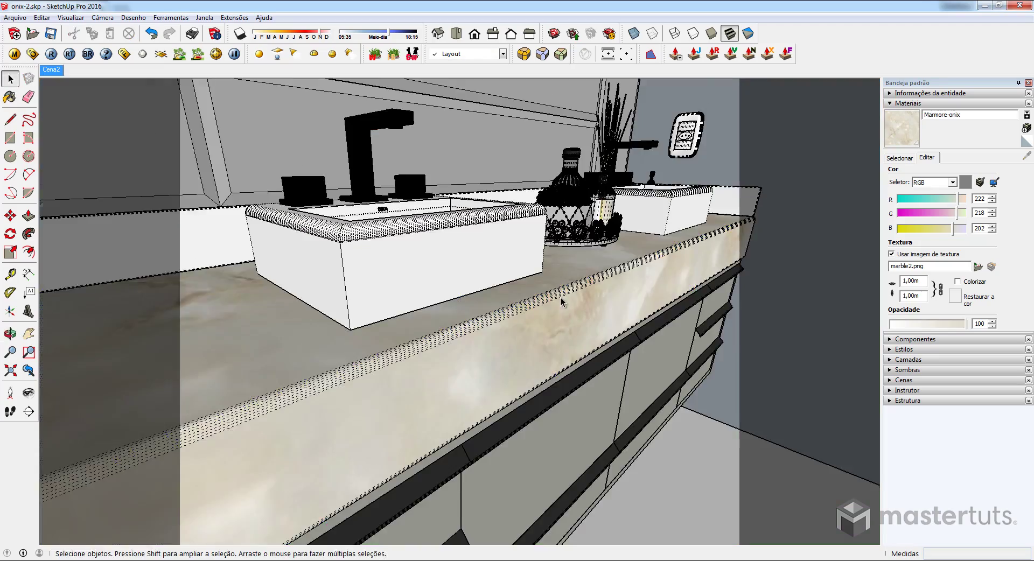
Open the countertop group for editing at its rounded front edge.
mouse_move(560, 301)
middle_down()
mouse_move(566, 348)
mouse_move(561, 312)
mouse_move(499, 335)
mouse_move(570, 311)
mouse_move(568, 289)
mouse_move(745, 255)
mouse_move(612, 265)
mouse_move(547, 313)
middle_up()
double_click(567, 348)
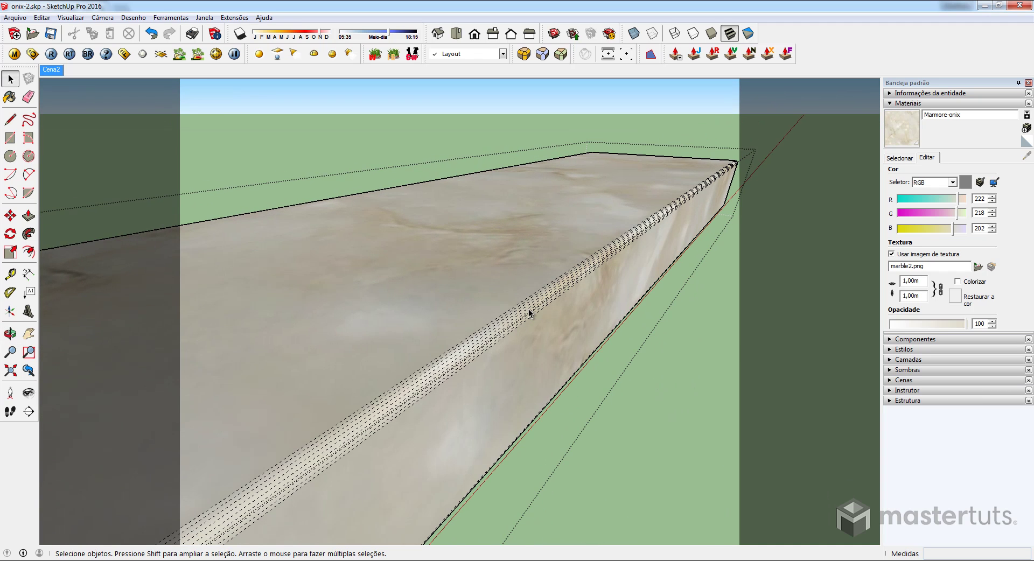
scroll(529, 312, up, 1)
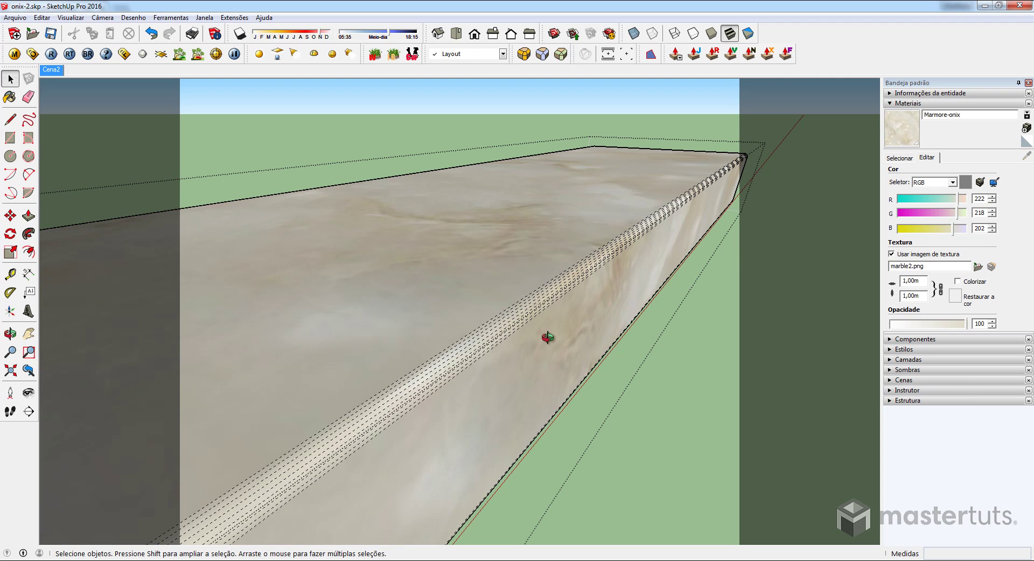
middle_drag(547, 338, 537, 297)
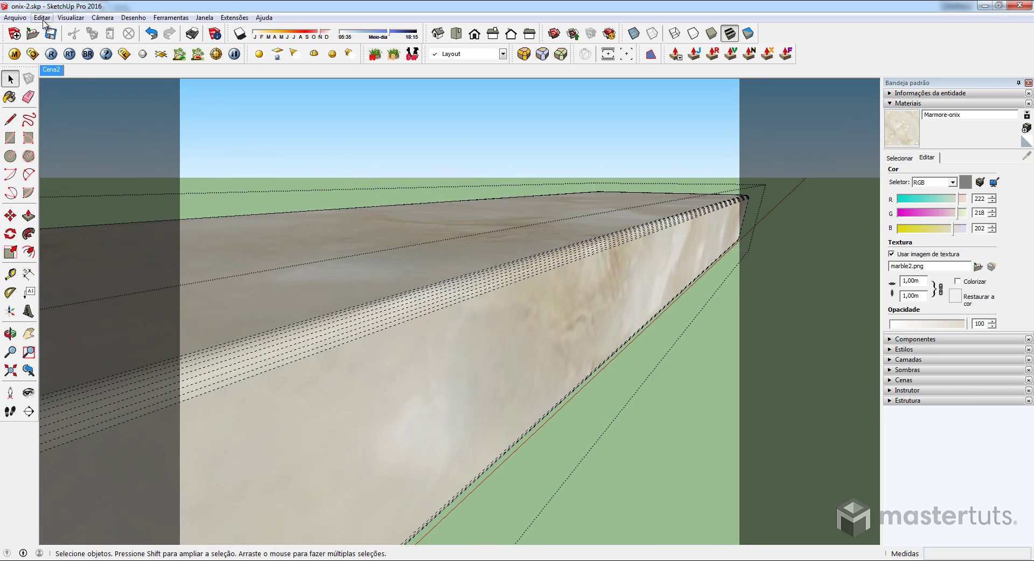
Turn off the hidden geometry display, examine the marble texture along the rounded edge, and turn the display back on.
click(71, 17)
click(78, 57)
key(o)
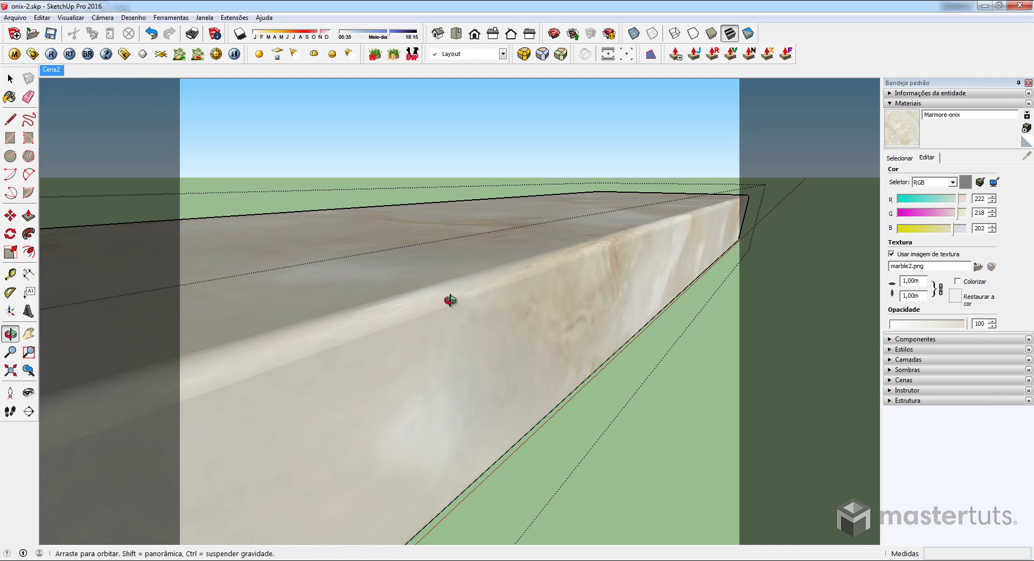
drag(451, 300, 611, 276)
key(space)
middle_drag(569, 277, 461, 196)
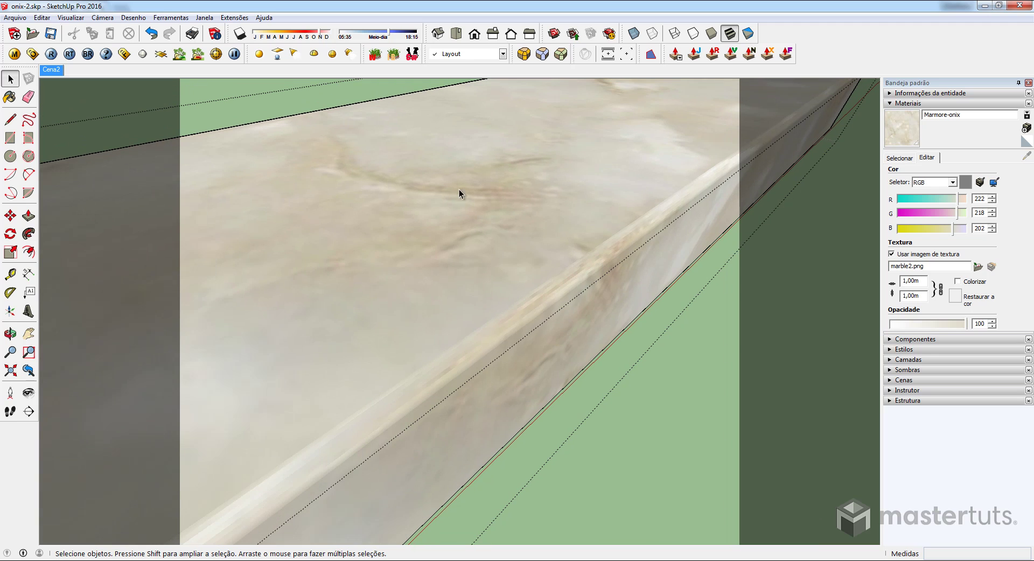
click(71, 18)
click(74, 58)
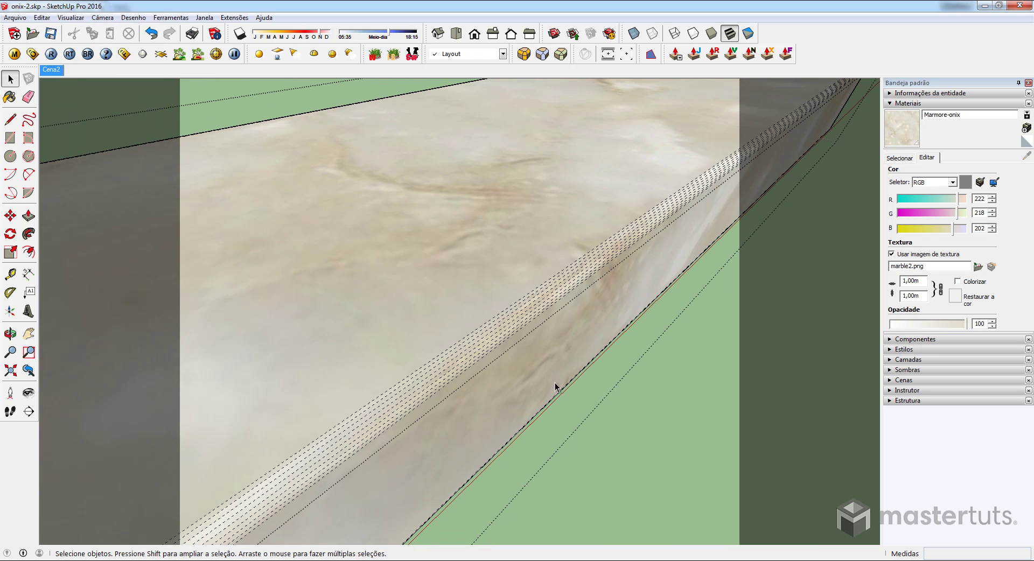
Select the countertop's long front face and set its texture to projected.
middle_drag(558, 386, 519, 322)
click(531, 315)
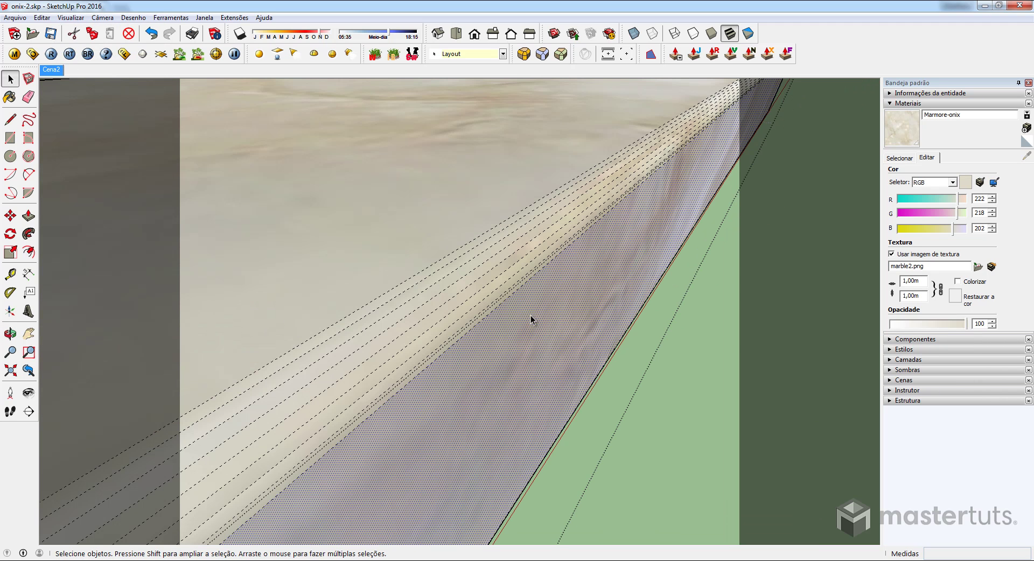
right_click(547, 342)
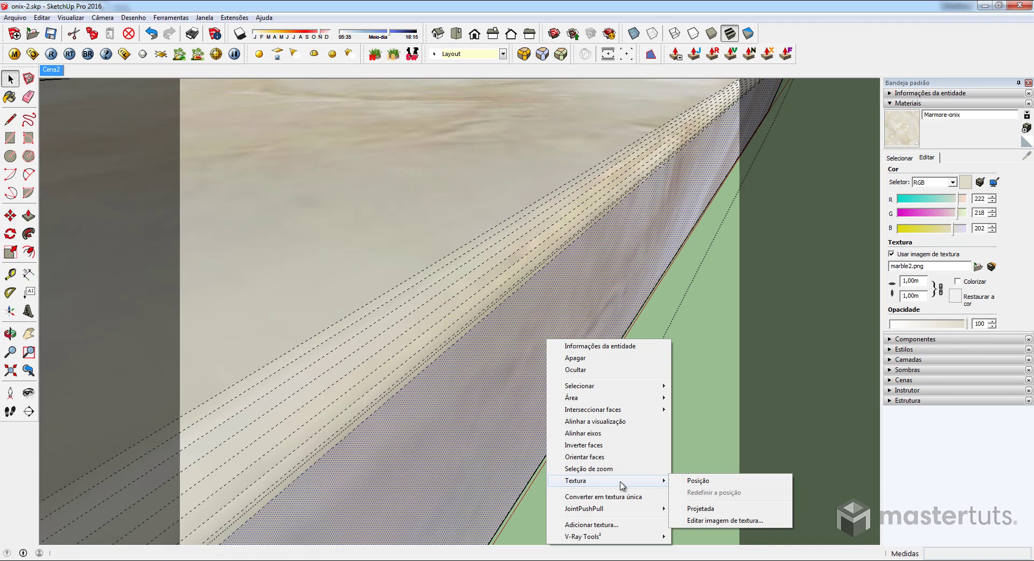
mouse_move(589, 481)
click(706, 508)
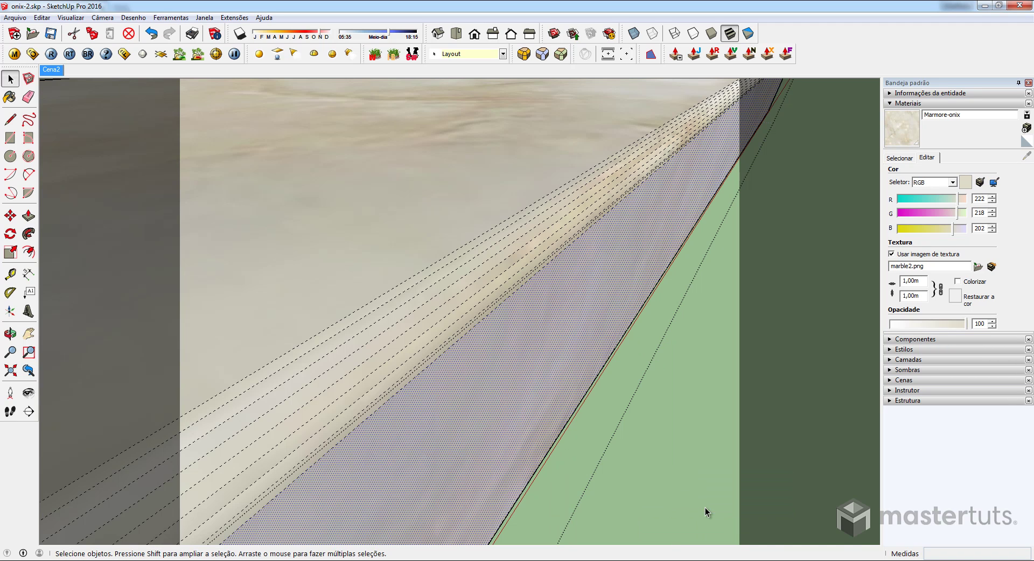
Sample the projected marble from the front face and paint it onto each strip of the adjoining rounded edge.
click(1026, 156)
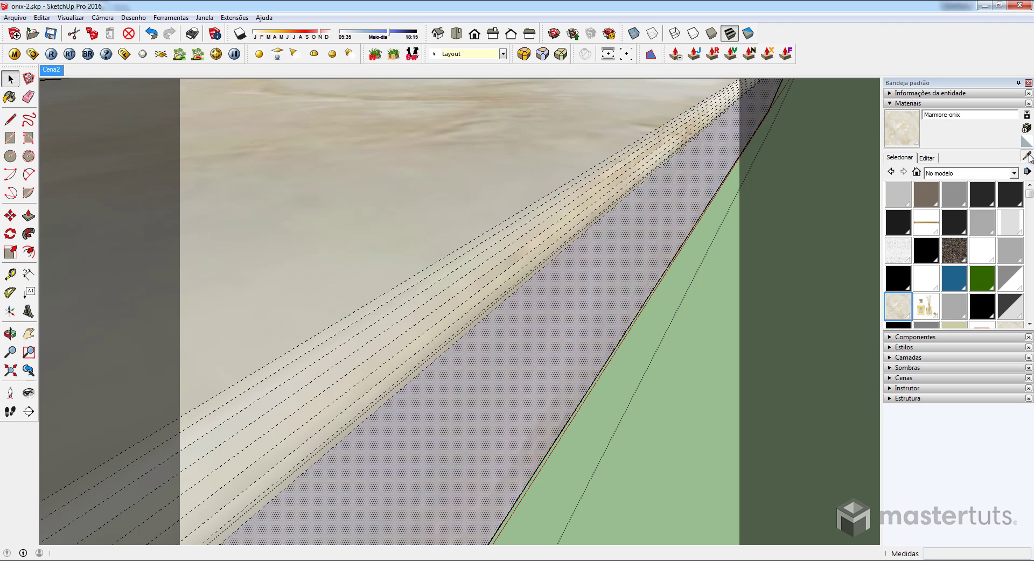
click(580, 270)
scroll(546, 259, up, 2)
scroll(545, 260, up, 1)
click(545, 258)
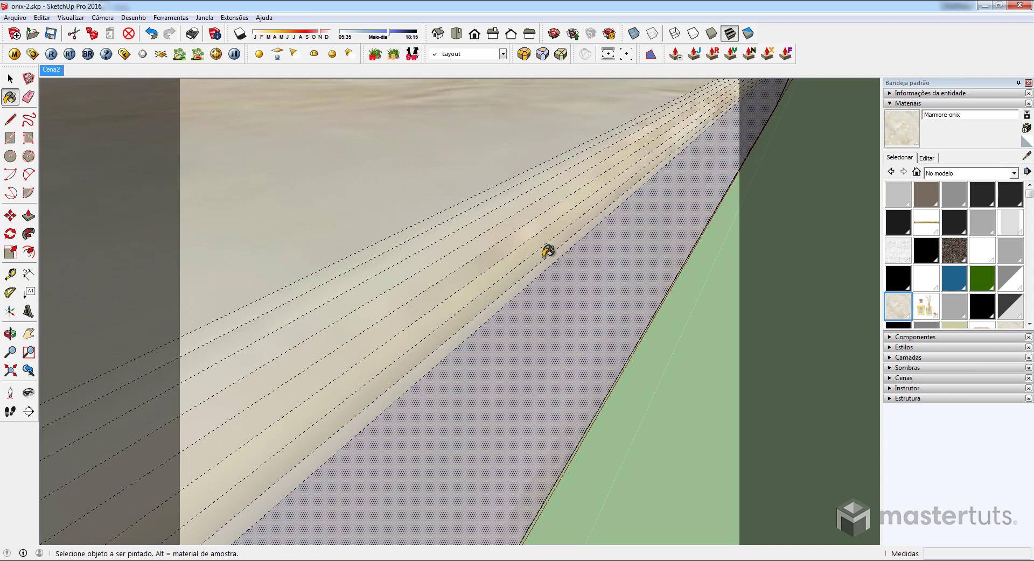
click(540, 254)
click(527, 248)
click(509, 240)
click(500, 233)
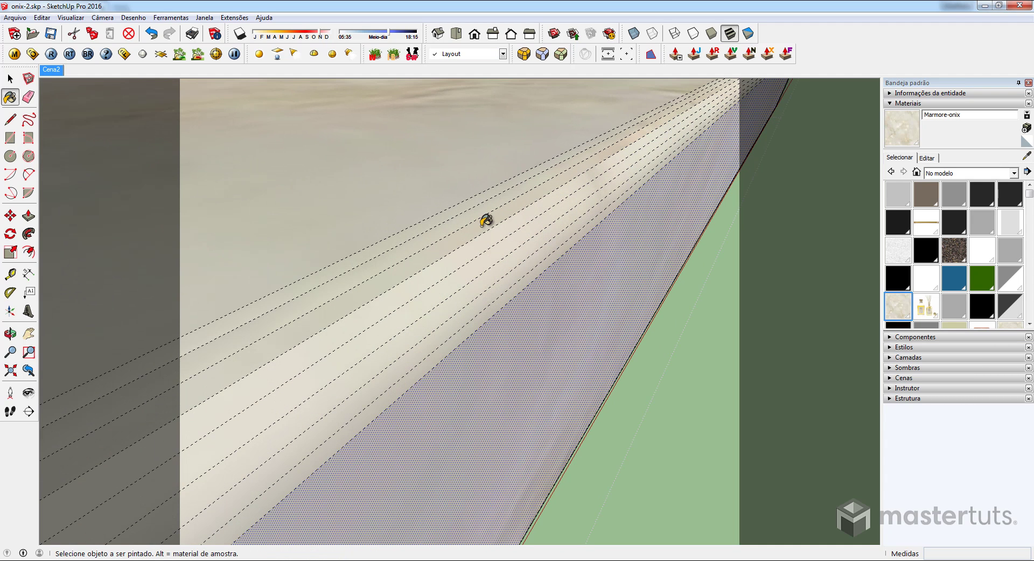
click(483, 226)
click(468, 222)
click(451, 216)
Examine the projected marble texture along the countertop's underside, lower edge and end corner.
mouse_move(453, 226)
middle_down()
mouse_move(461, 293)
mouse_move(489, 262)
mouse_move(502, 150)
mouse_move(491, 275)
mouse_move(511, 171)
mouse_move(512, 199)
middle_up()
scroll(510, 262, down, 4)
scroll(509, 262, down, 2)
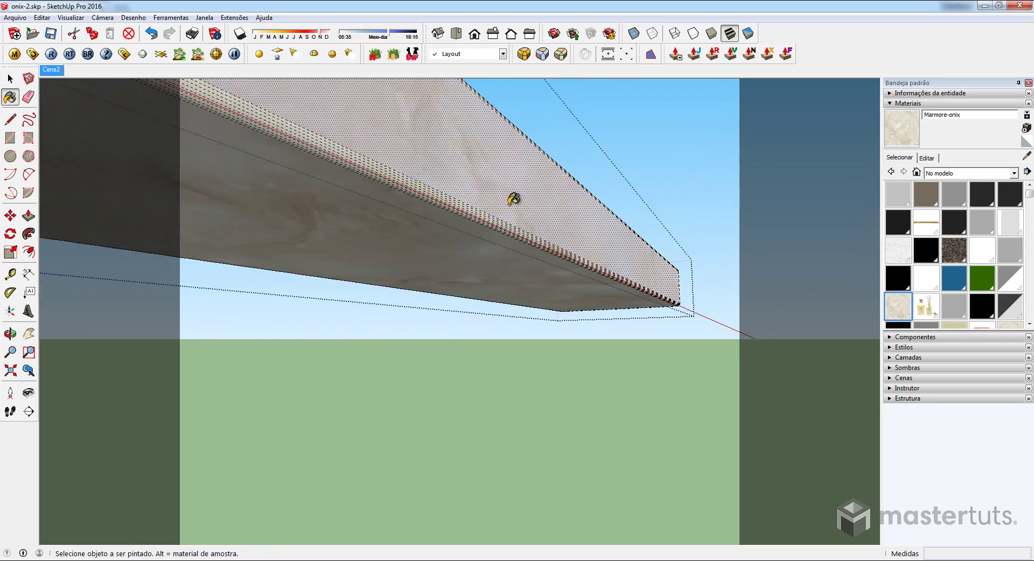
scroll(491, 198, up, 5)
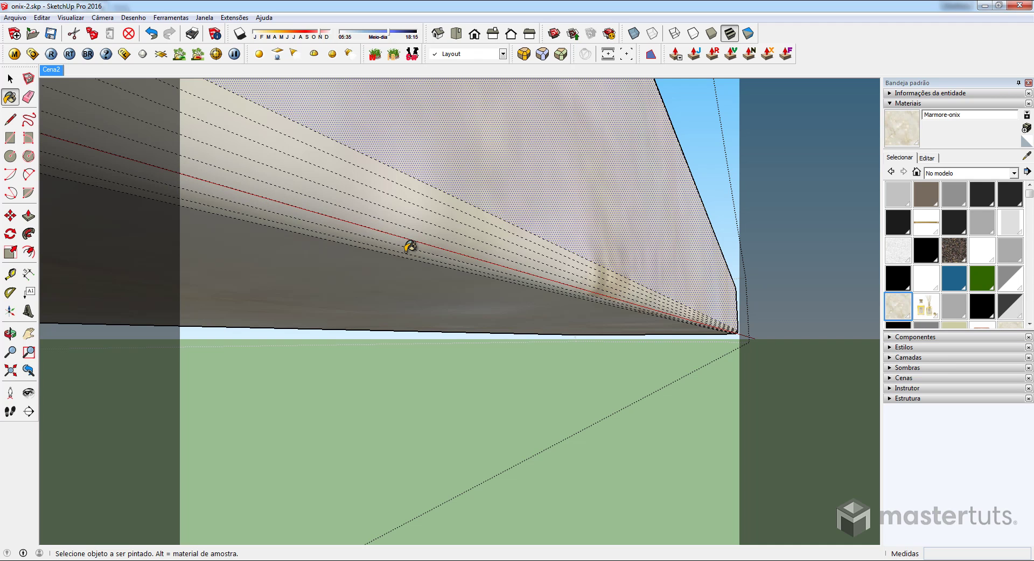
mouse_move(404, 245)
middle_down()
mouse_move(441, 340)
mouse_move(493, 357)
middle_up()
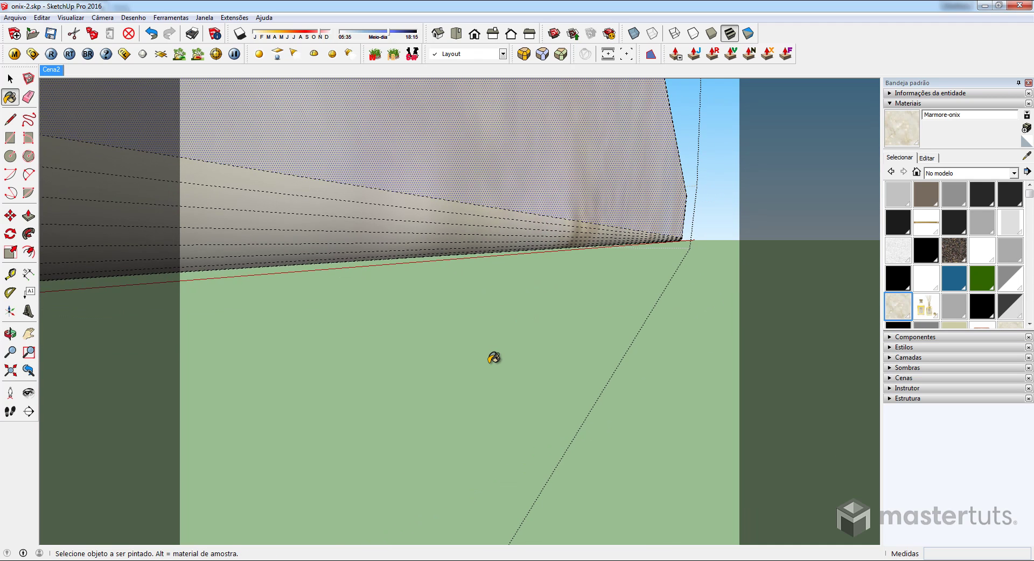
key(space)
mouse_move(603, 422)
middle_down()
mouse_move(681, 286)
mouse_move(619, 311)
mouse_move(540, 280)
mouse_move(531, 323)
mouse_move(397, 330)
mouse_move(470, 298)
mouse_move(516, 254)
middle_up()
double_click(539, 276)
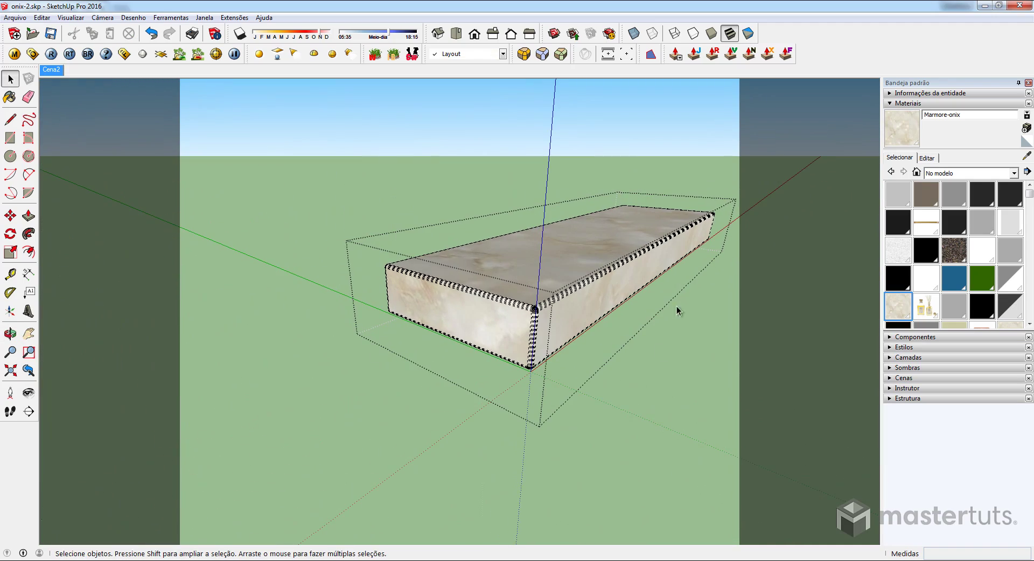
middle_drag(623, 252, 517, 281)
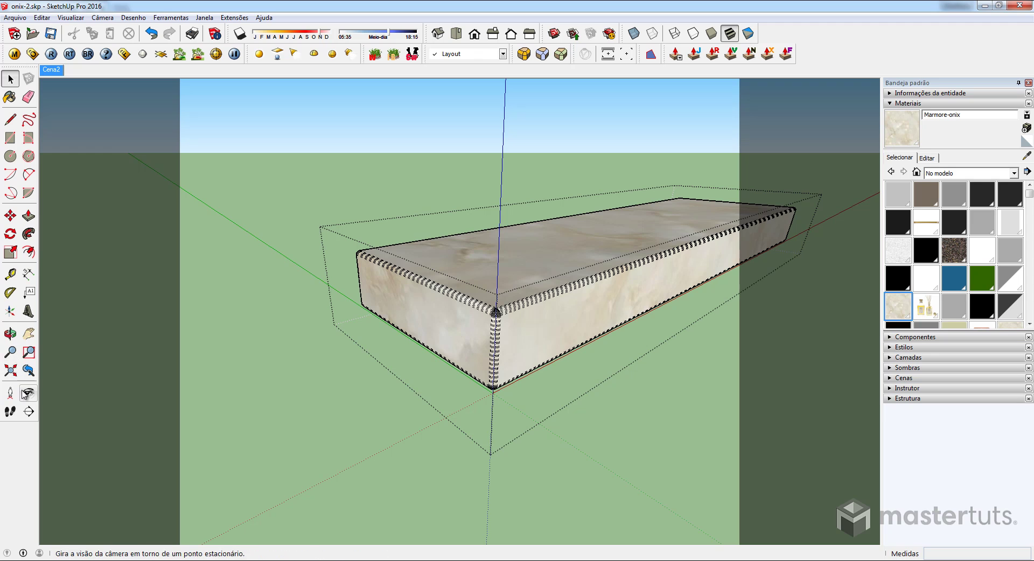
Place a section plane on the countertop's short end and move it inward to expose the interior and wall thickness.
click(29, 412)
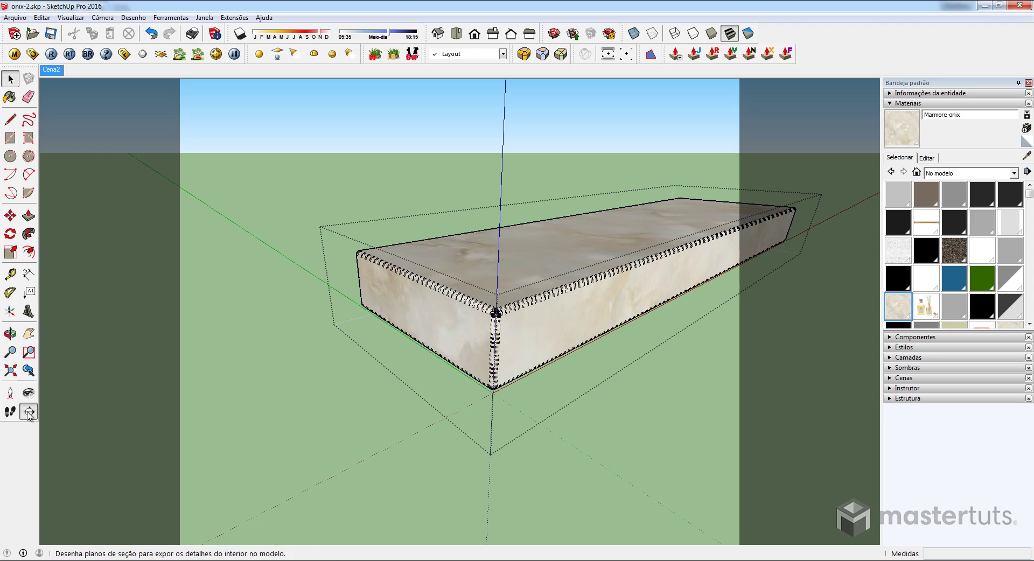
click(422, 315)
click(521, 431)
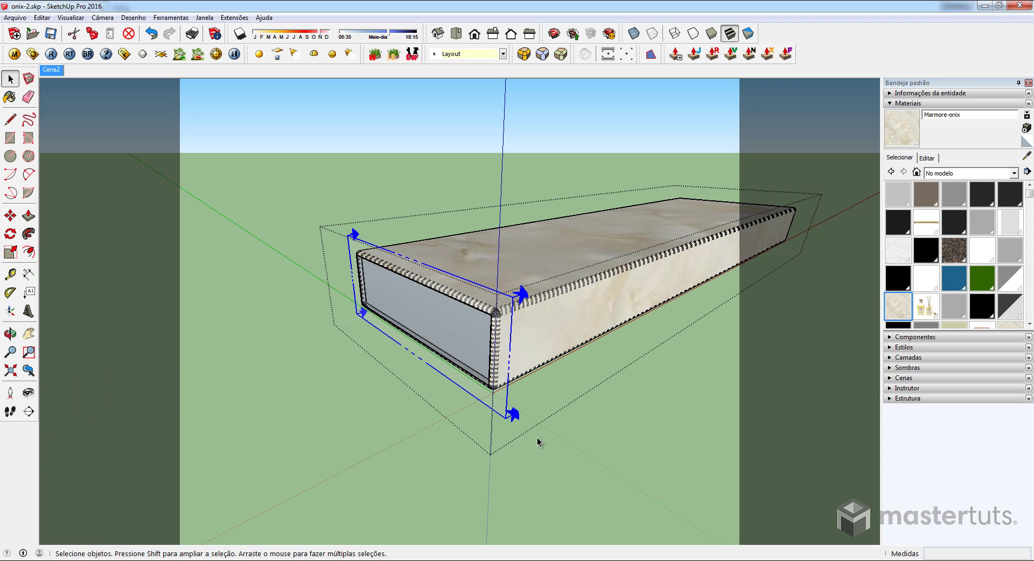
key(m)
drag(561, 427, 595, 402)
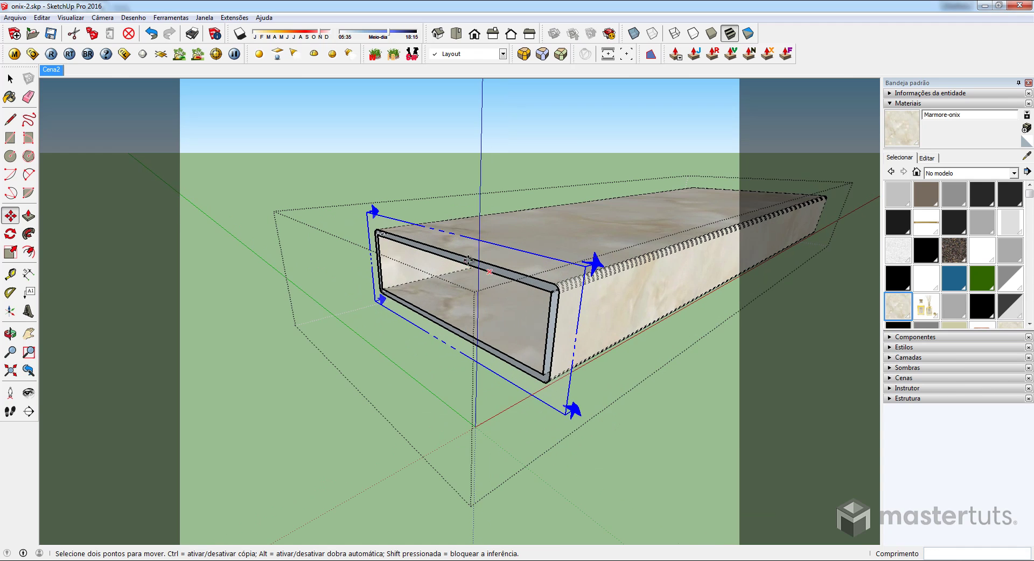
middle_drag(563, 345, 655, 303)
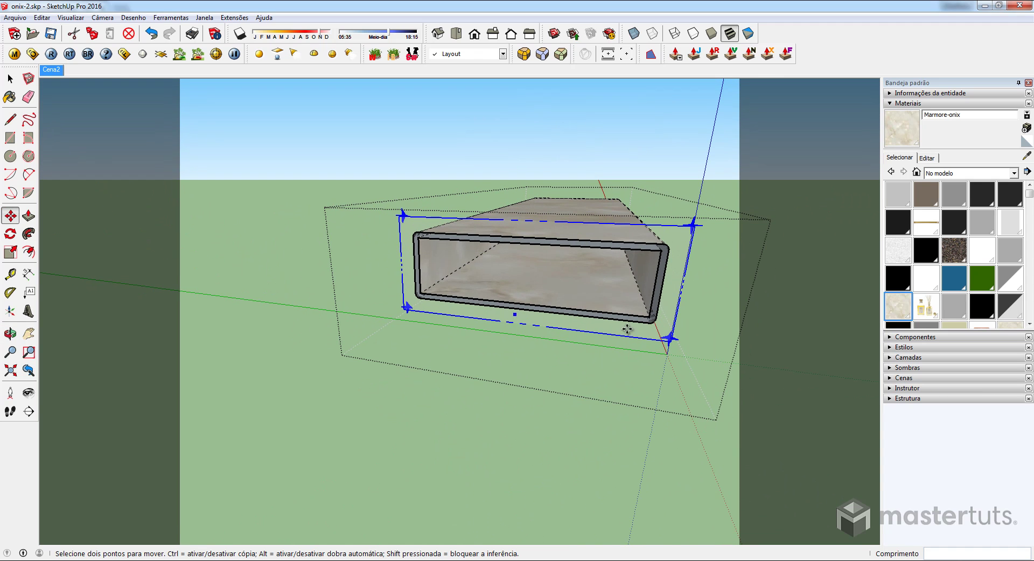
middle_drag(604, 305, 525, 304)
middle_drag(519, 363, 452, 381)
key(space)
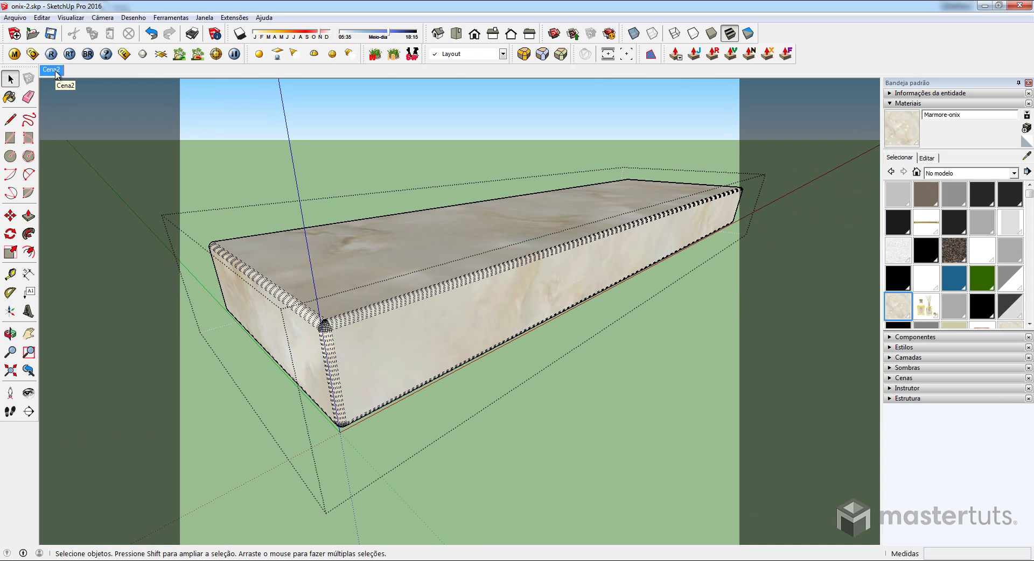
Leave the countertop group and return to the full bathroom model.
click(371, 232)
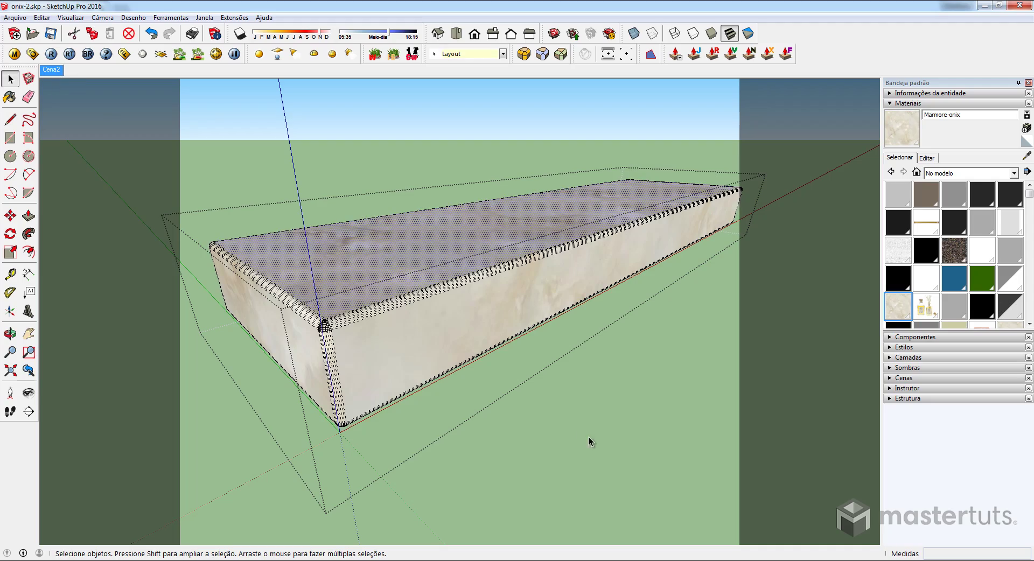
click(544, 371)
middle_drag(543, 371, 471, 243)
scroll(741, 284, down, 3)
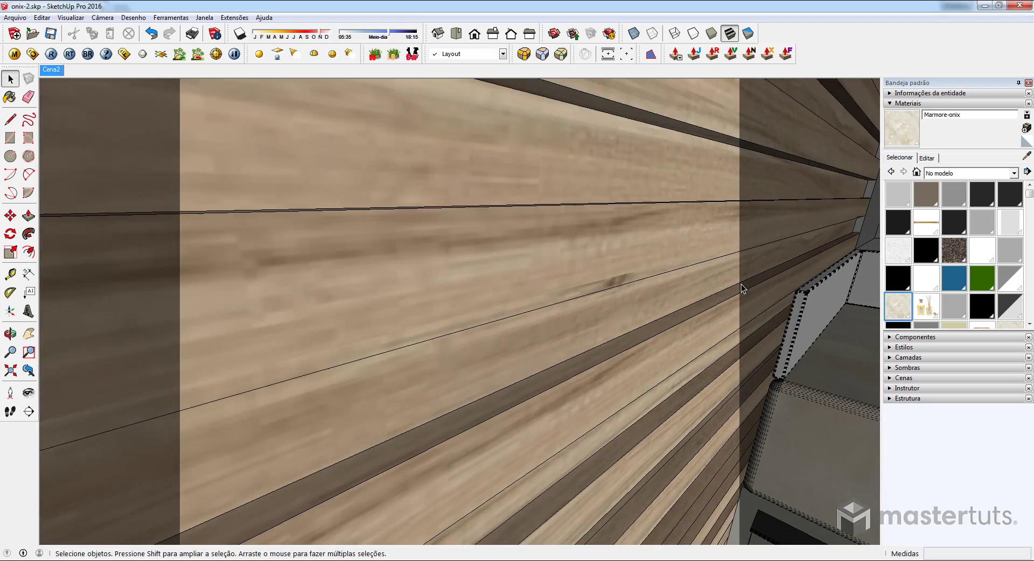
Frame the whole vanity with both sinks and save the view as a new scene without saving the style changes.
scroll(741, 283, down, 3)
shift+middle_drag(741, 283, 334, 232)
scroll(493, 316, down, 4)
shift+middle_drag(603, 337, 393, 272)
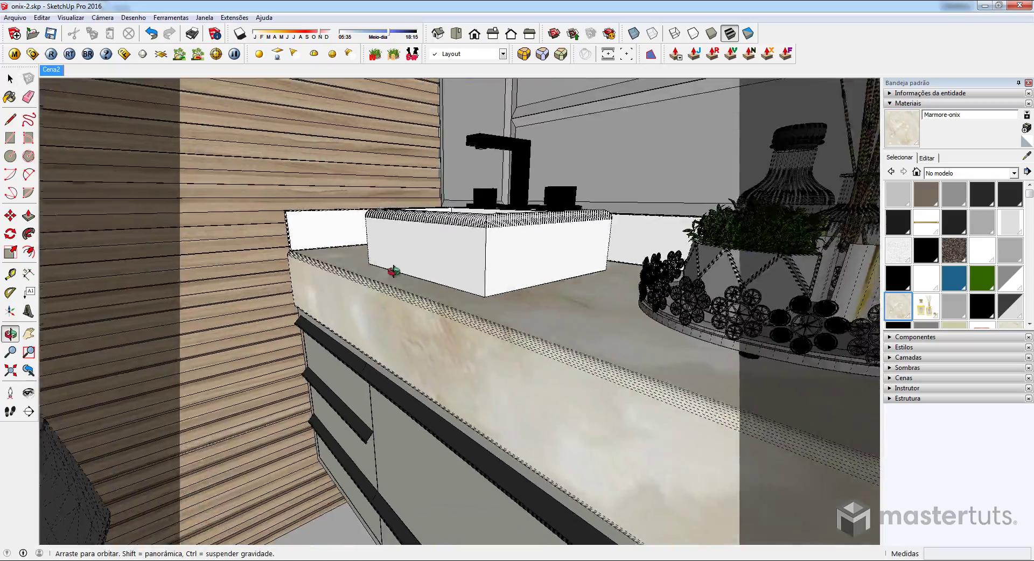
scroll(509, 312, down, 5)
middle_drag(492, 351, 553, 348)
scroll(485, 364, down, 3)
middle_drag(484, 365, 421, 338)
scroll(499, 366, up, 3)
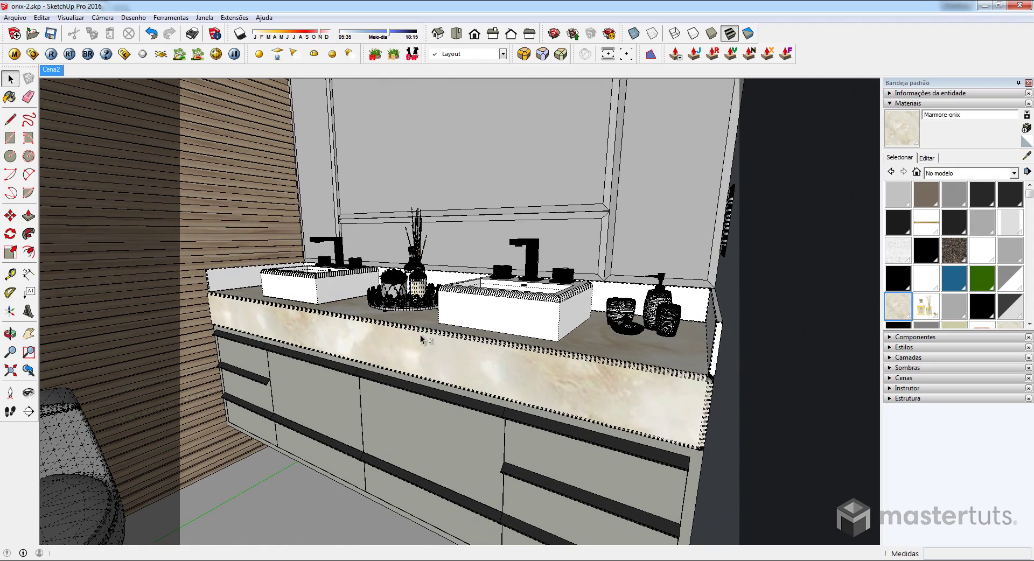
right_click(57, 74)
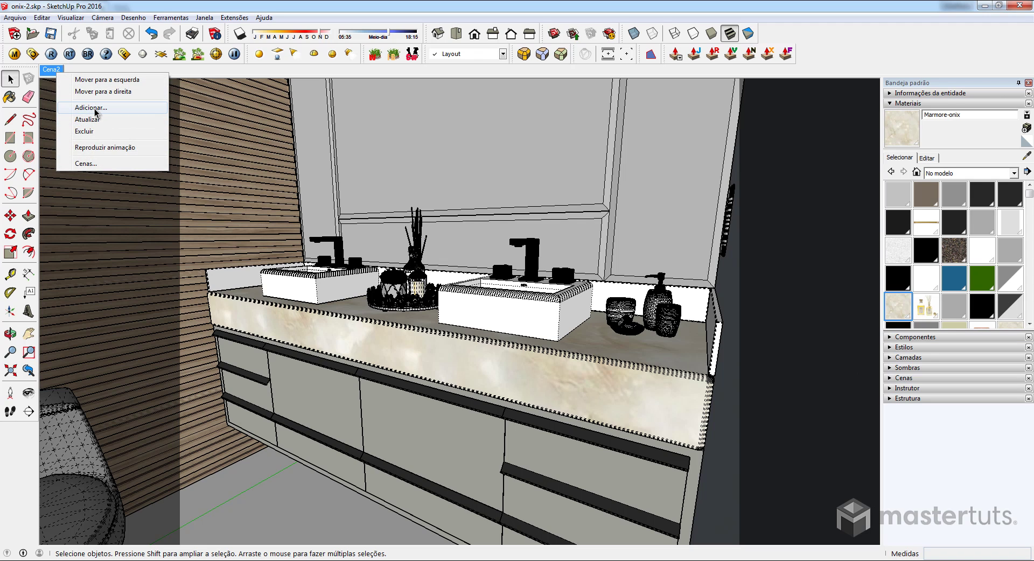
click(91, 108)
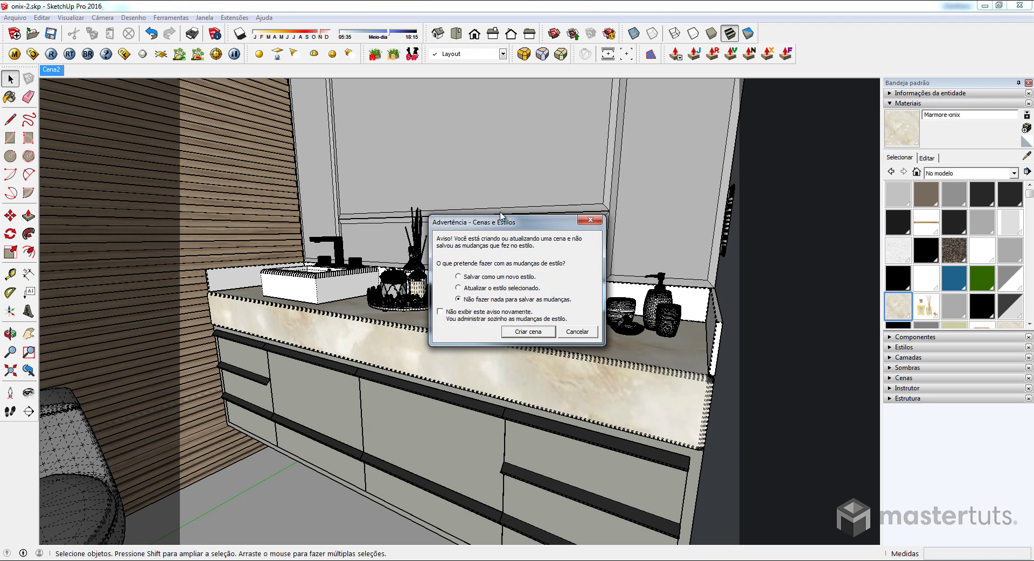
click(529, 332)
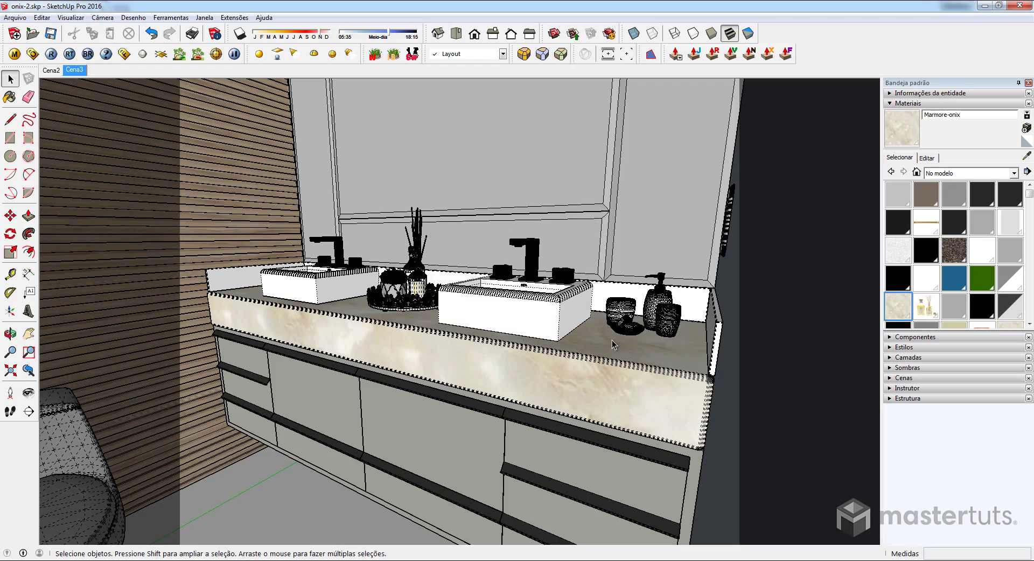
Render the new scene with V-Ray and mark a render region around the countertop and sinks.
click(51, 53)
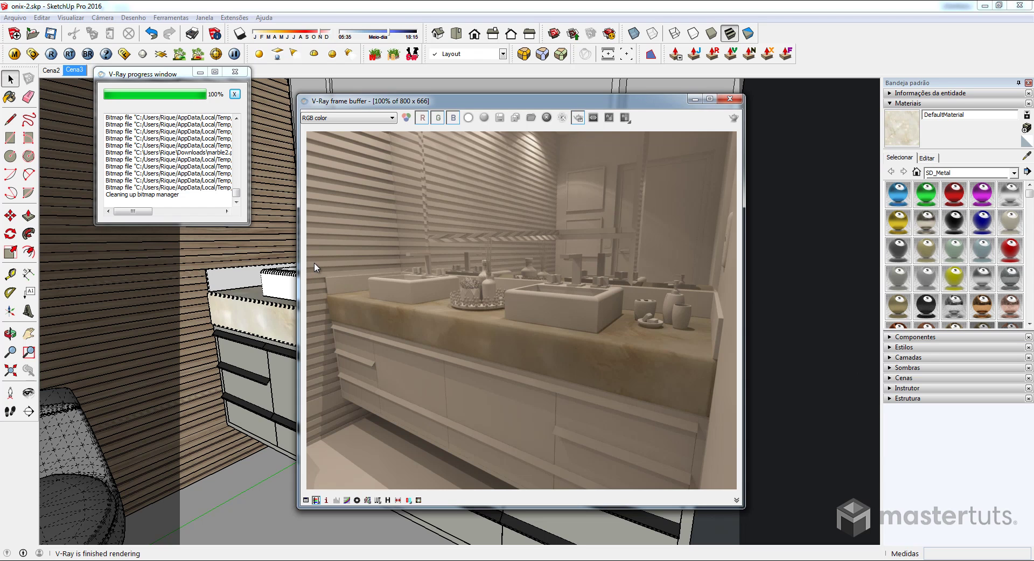
drag(315, 263, 730, 433)
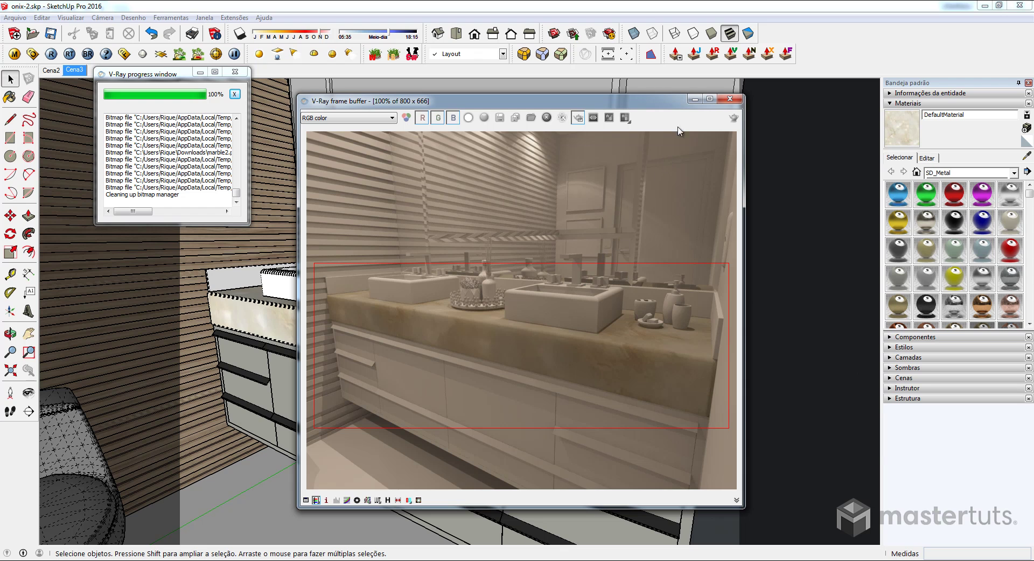
click(694, 100)
click(235, 72)
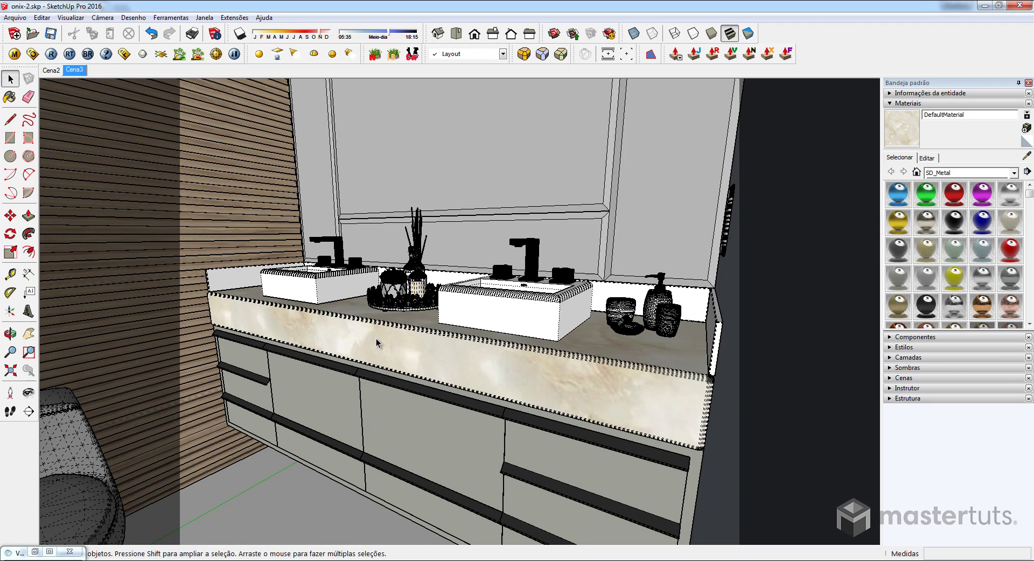
Open the countertop group for editing and draw a V-Ray rectangle light lengthwise on its upper face.
middle_drag(376, 337, 450, 353)
click(344, 351)
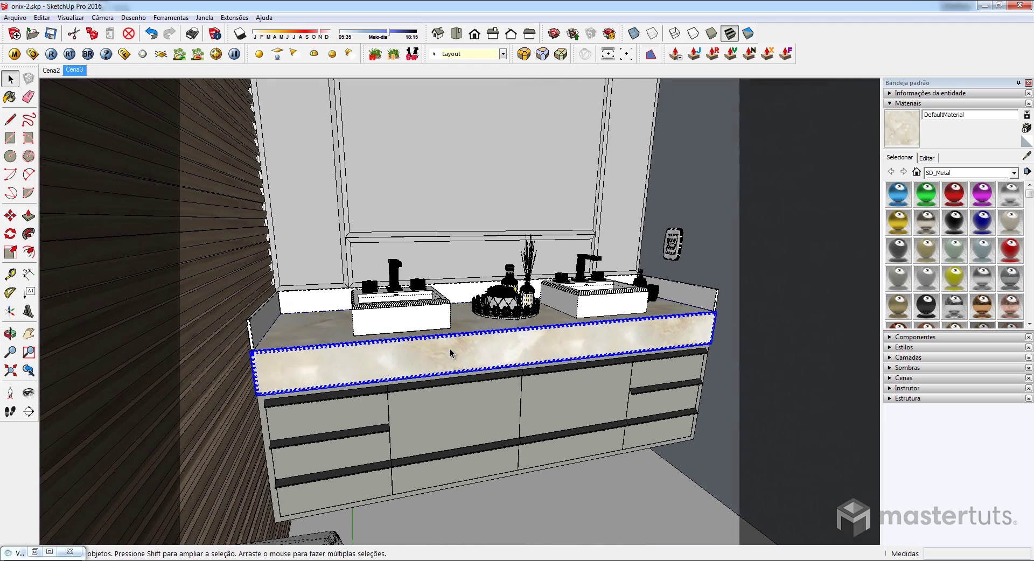
double_click(432, 348)
middle_drag(411, 427, 379, 348)
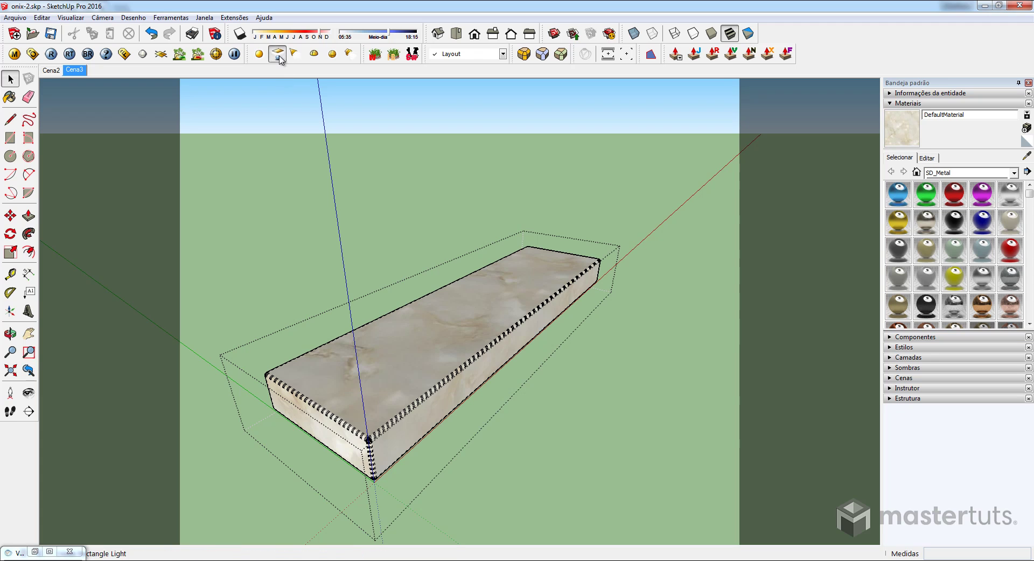
middle_drag(409, 269, 341, 385)
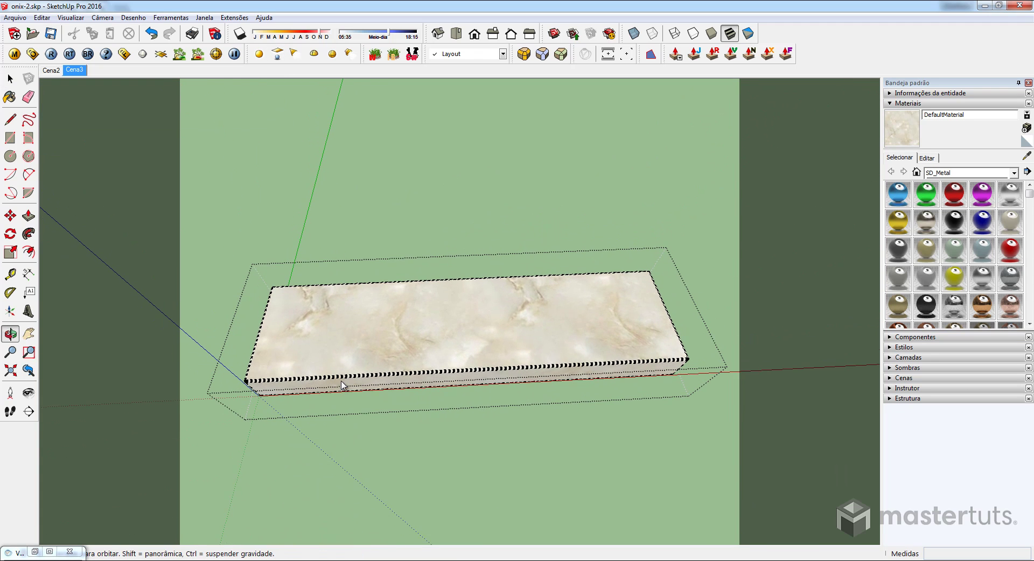
click(301, 317)
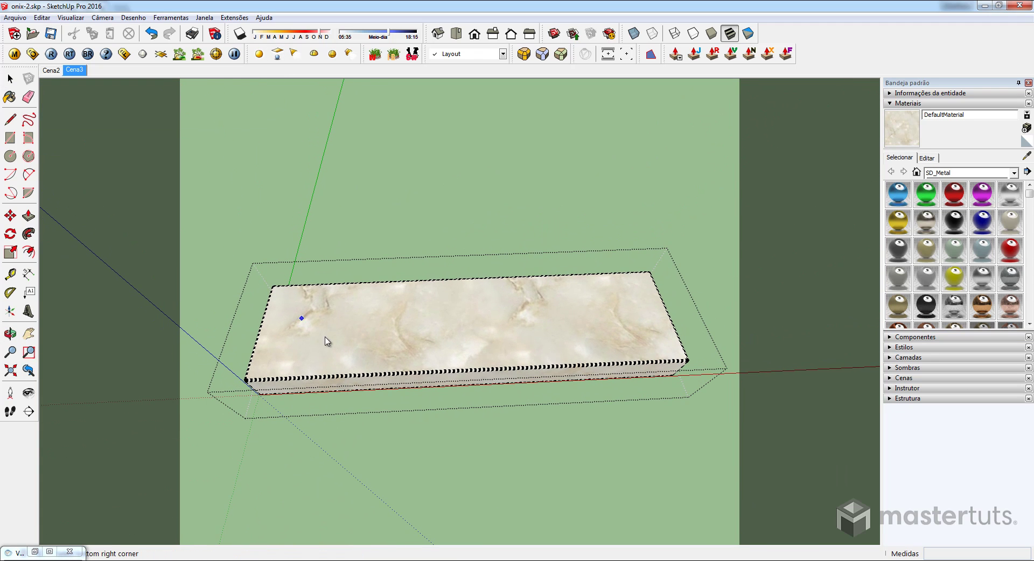
click(636, 312)
key(space)
Scale the rectangle light's width to about 0.30 along the green axis to make a narrow strip.
middle_click(672, 311)
middle_drag(672, 311, 430, 381)
click(444, 381)
middle_drag(487, 344, 484, 320)
key(s)
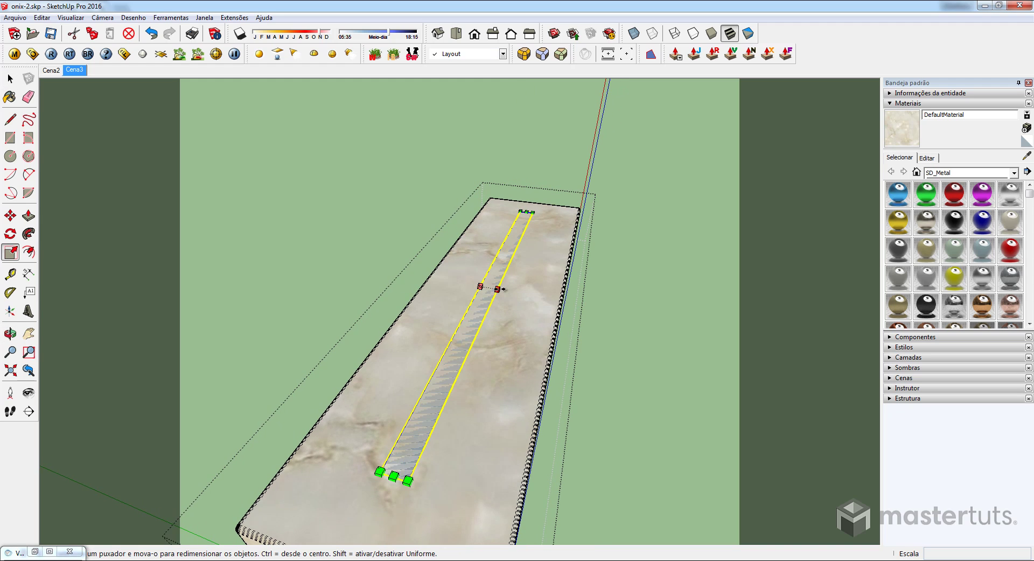
drag(493, 288, 484, 287)
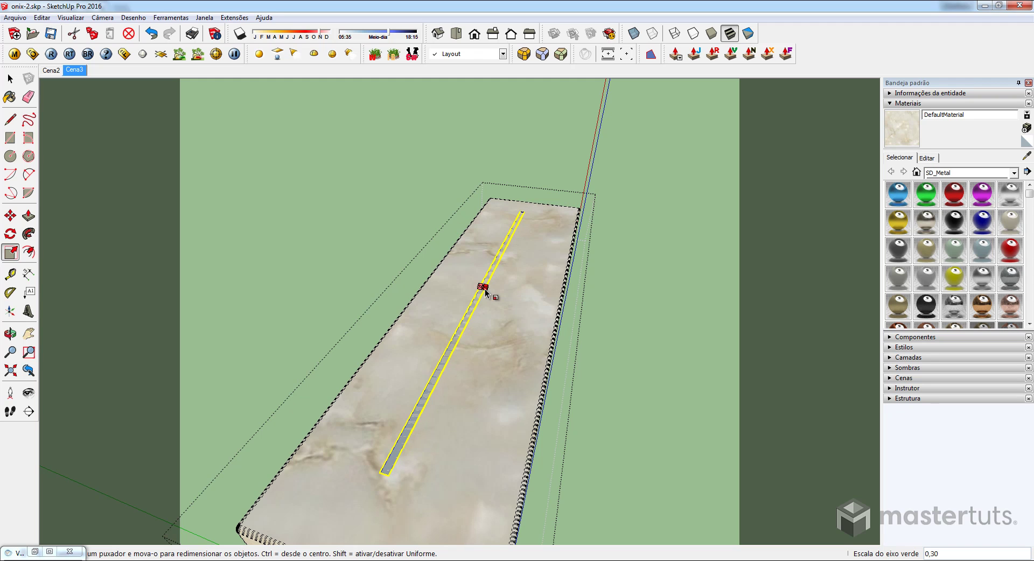
Raise the strip light about 0.23 m above the countertop and shift it across the countertop's width.
middle_drag(462, 338, 677, 328)
key(m)
click(677, 328)
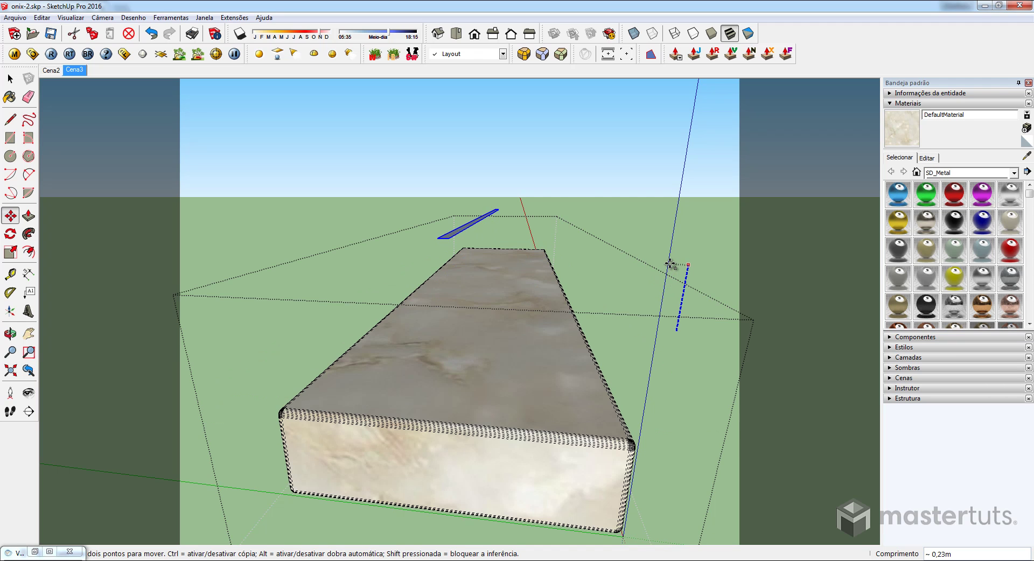
click(673, 260)
middle_drag(496, 261, 418, 247)
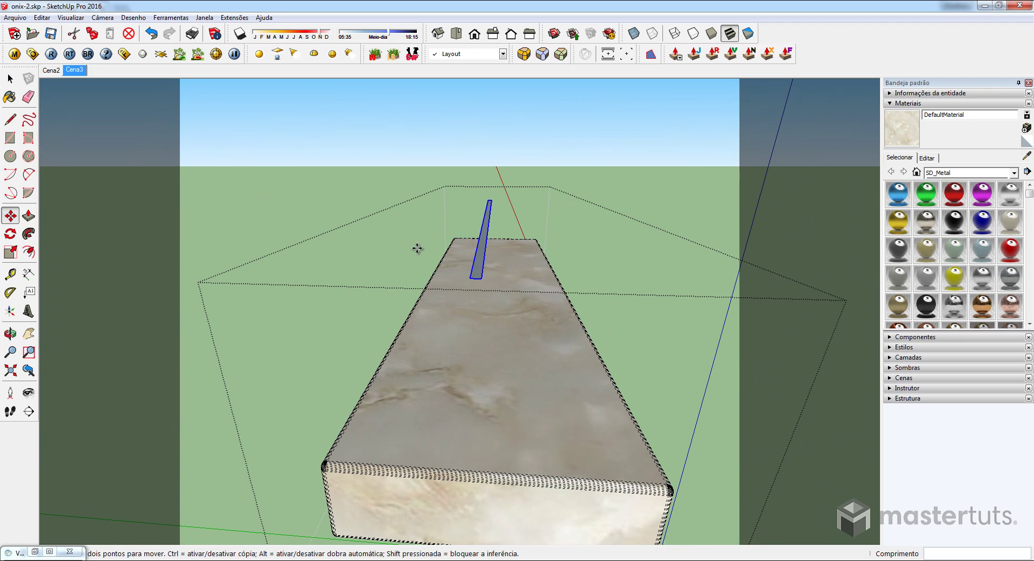
middle_drag(470, 206, 471, 267)
text(0,06)
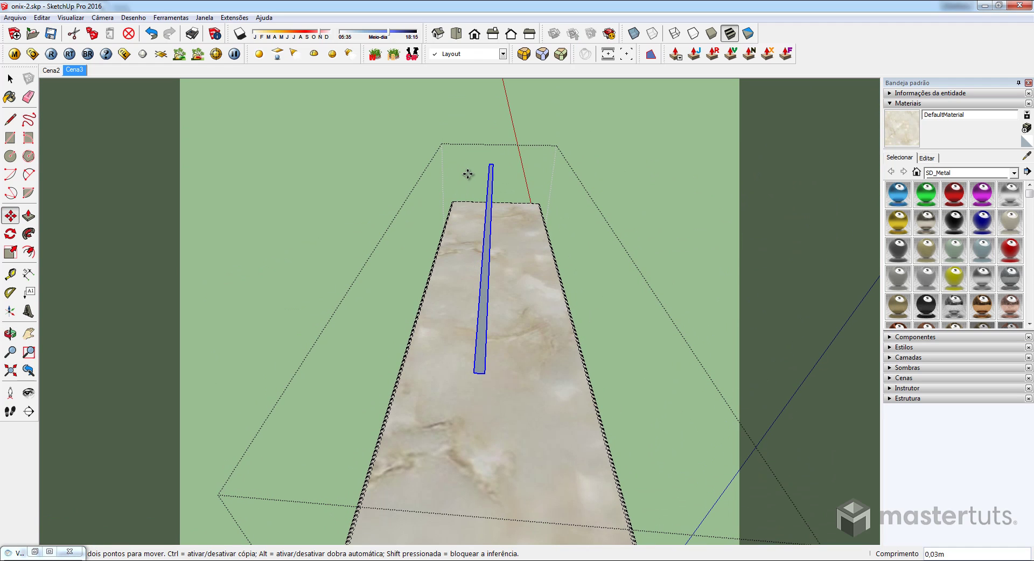
key(Return)
Set the strip light's V-Ray colour to a warm orange with RGB 255, 193, 141.
right_click(509, 264)
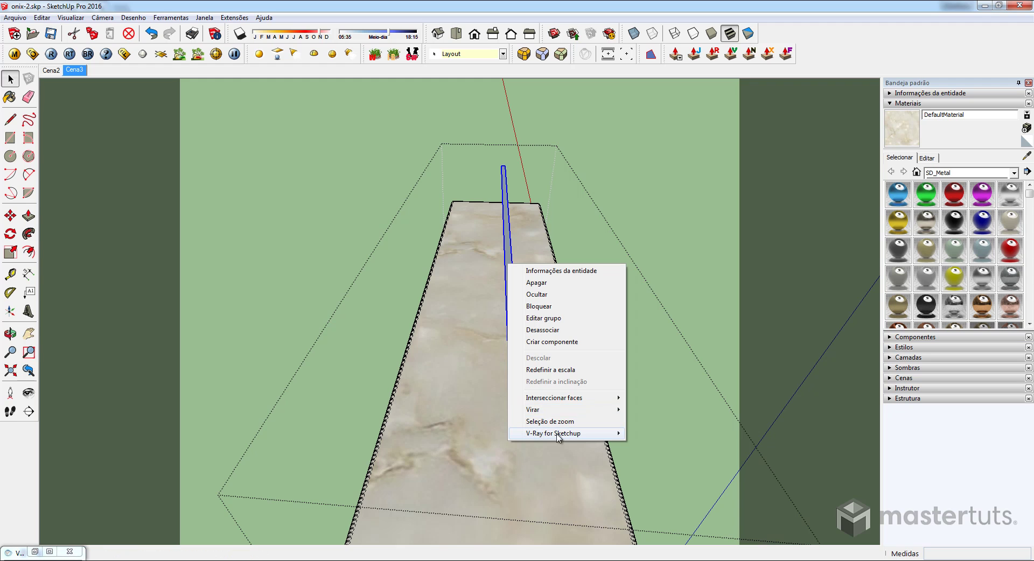
mouse_move(571, 434)
click(652, 436)
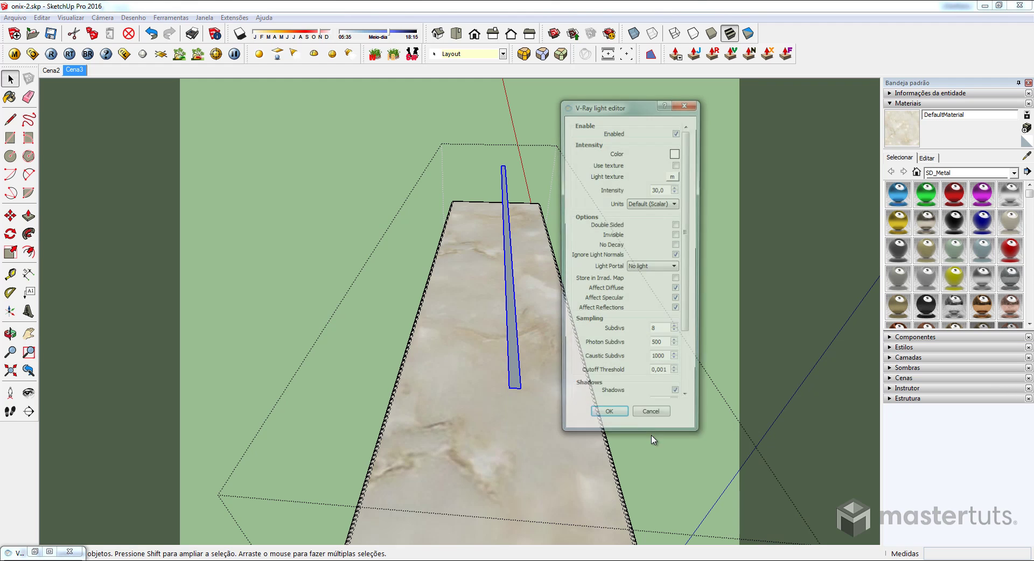
click(675, 153)
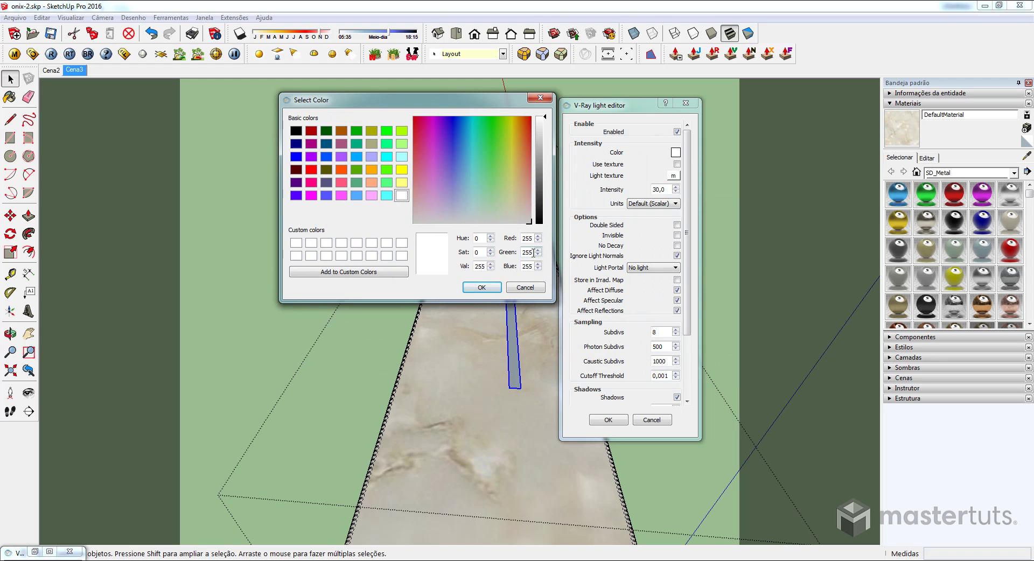
drag(533, 252, 474, 256)
text(193)
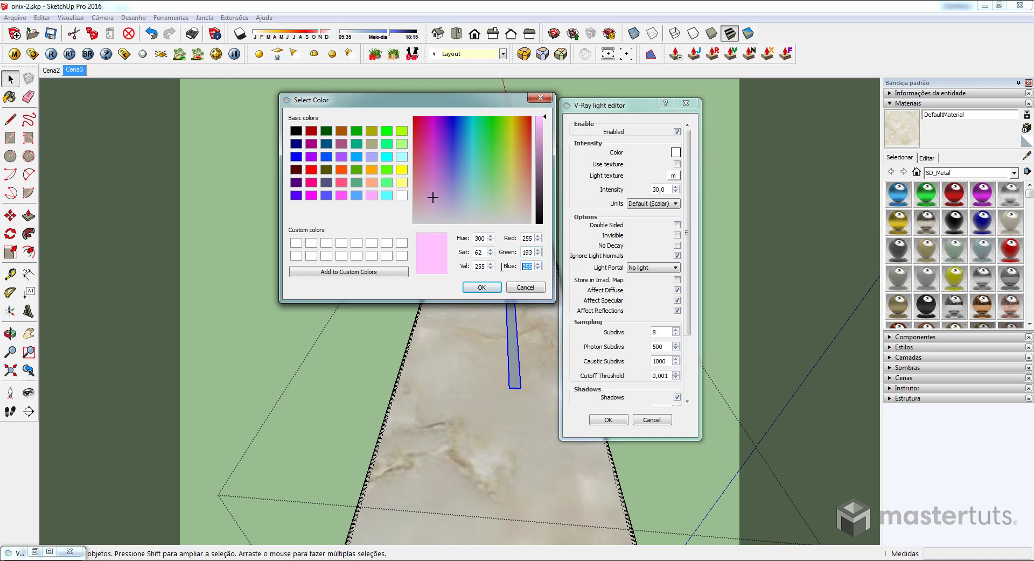
text(141)
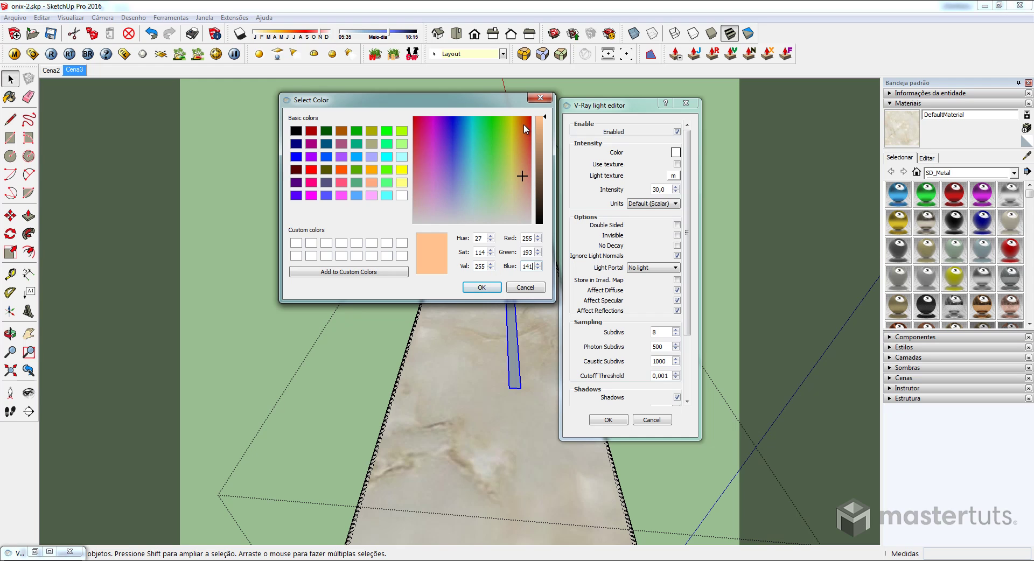
click(486, 289)
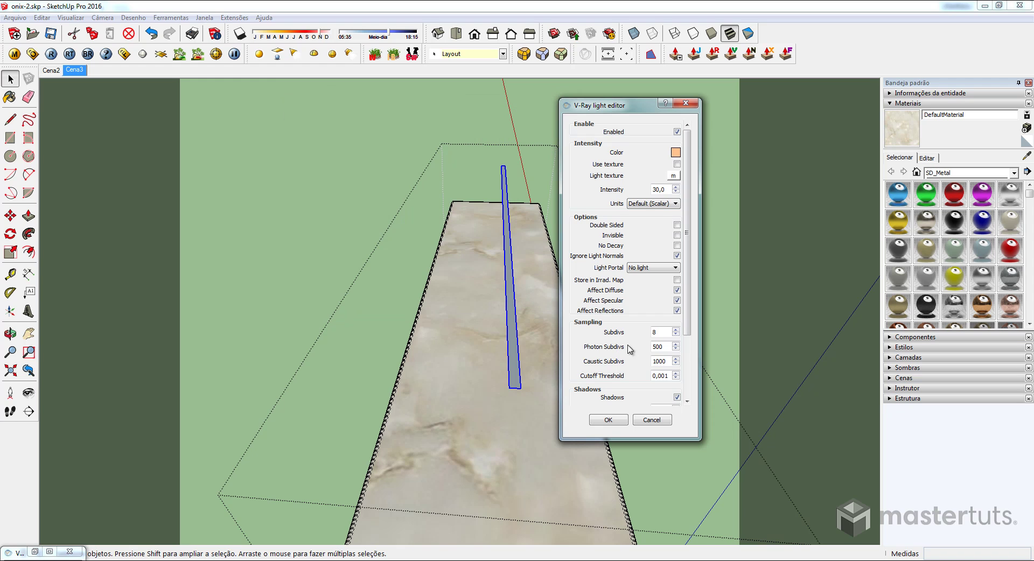
Set the light's units to Radiant power (W) and its intensity to 100, and apply the light settings.
click(670, 203)
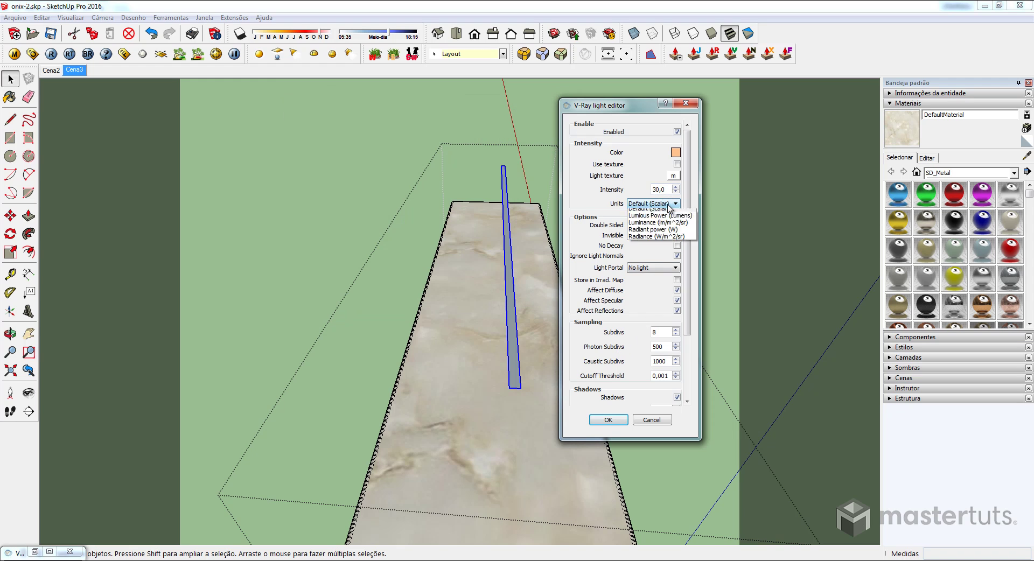
click(656, 235)
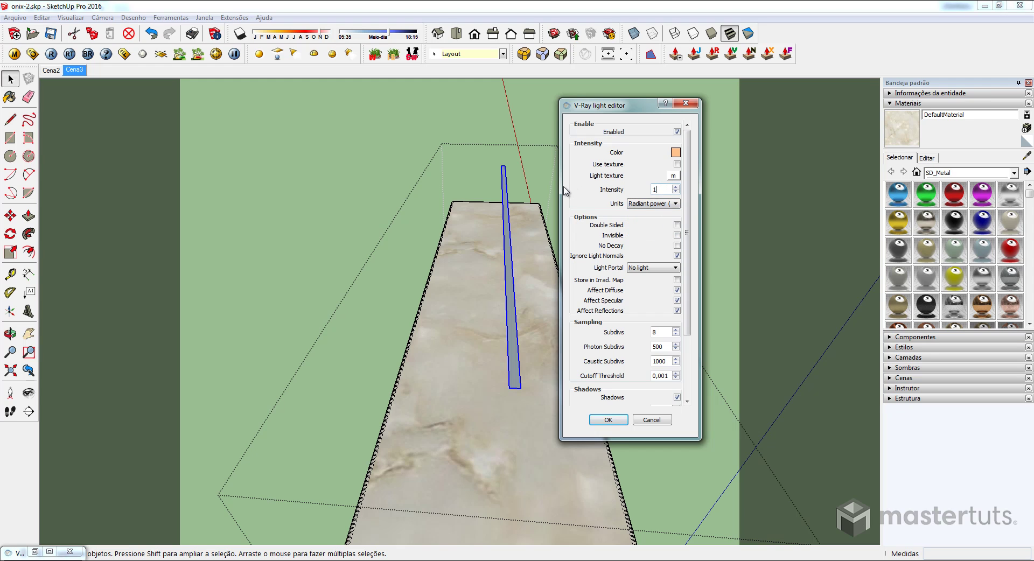
text(100)
click(608, 420)
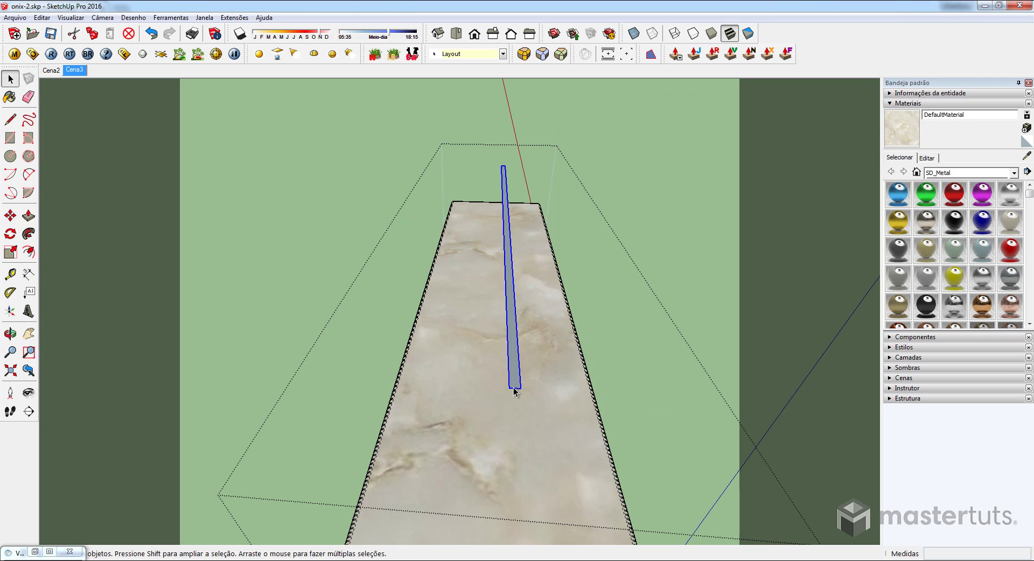
Rotate a copy of the strip light 90° about its lengthwise axis to form a cross-shaped pair.
key(o)
drag(509, 351, 512, 261)
key(space)
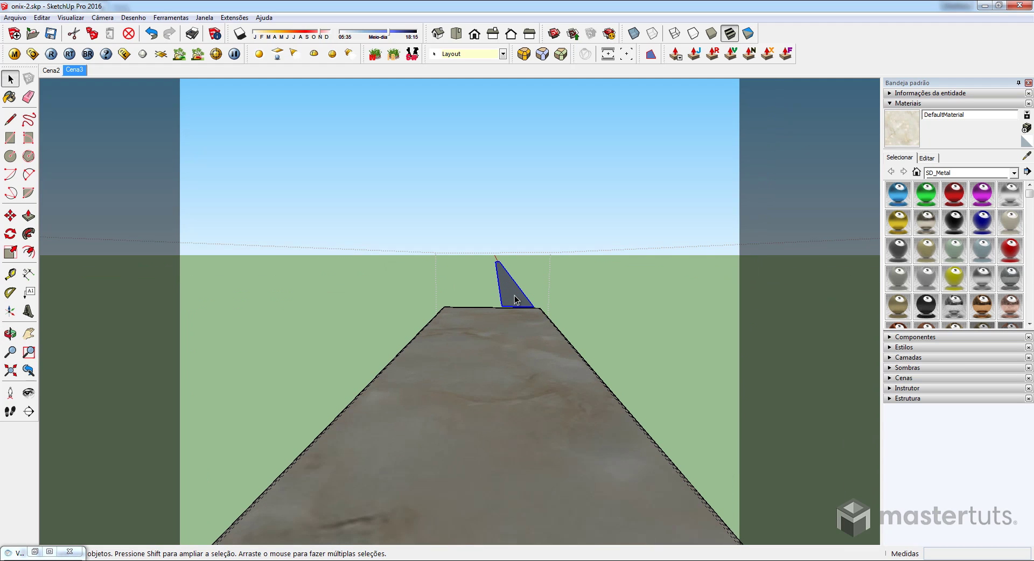
key(q)
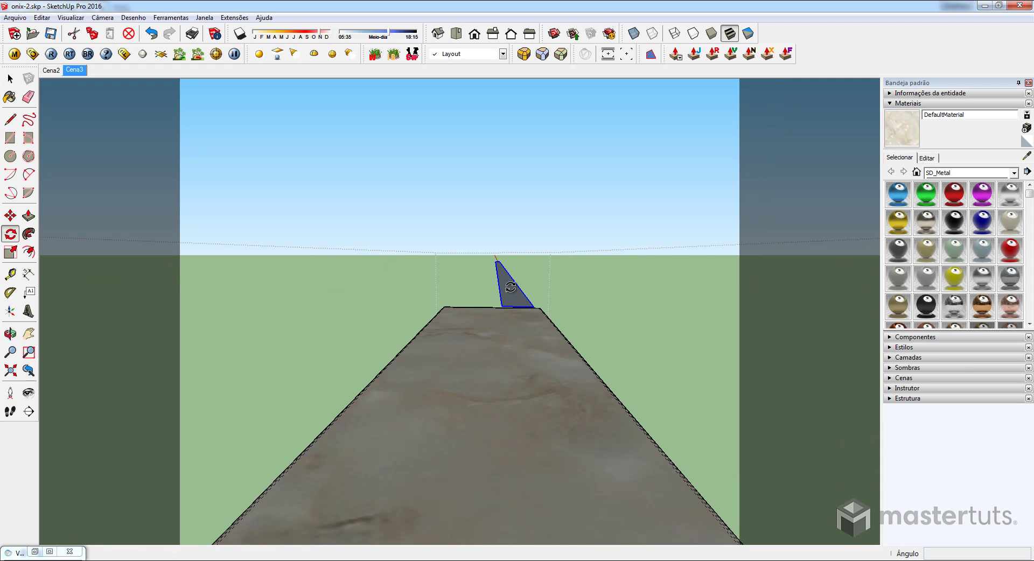
mouse_move(507, 285)
middle_down()
mouse_move(480, 264)
mouse_move(500, 271)
middle_up()
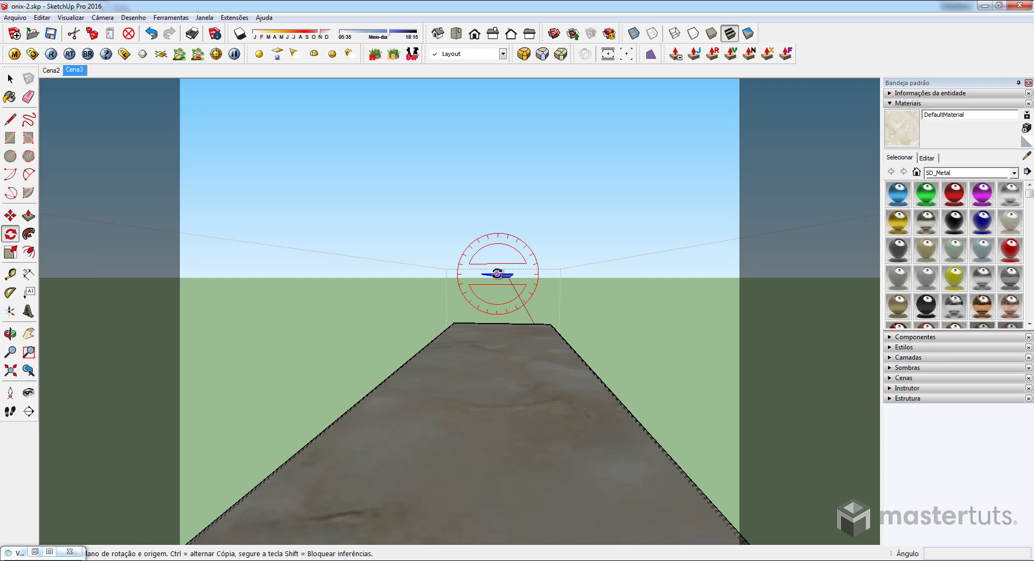
click(496, 275)
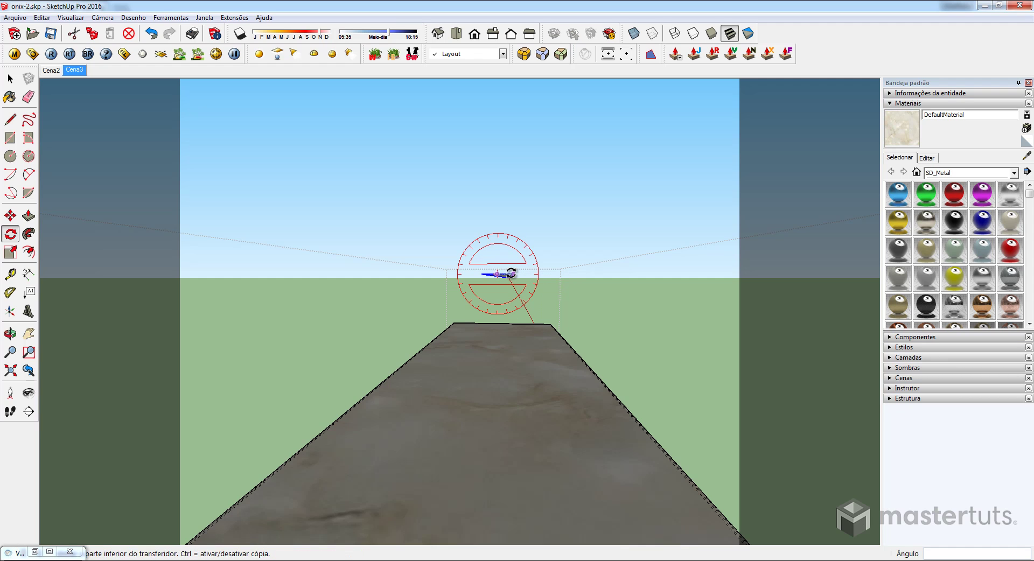
click(510, 272)
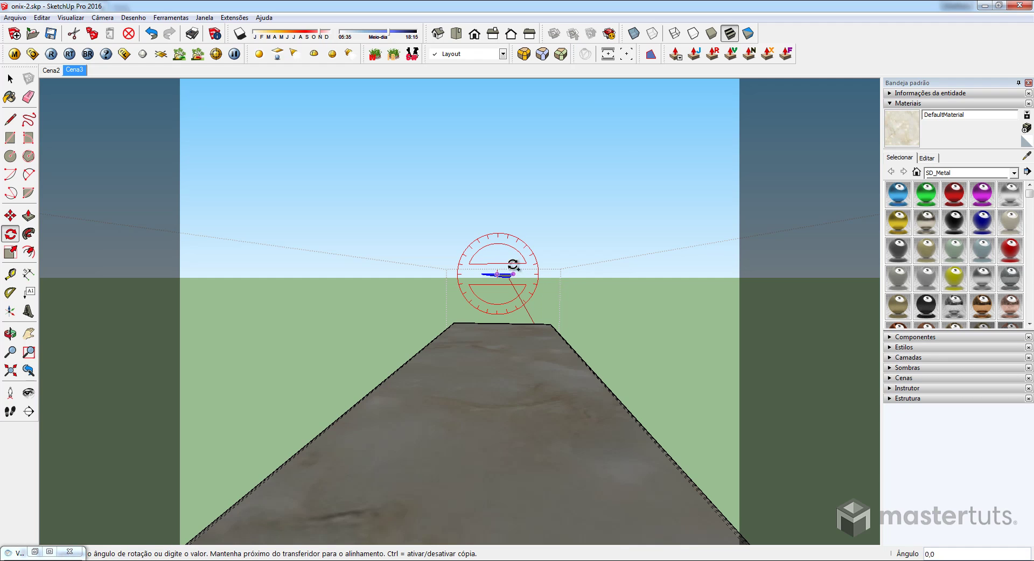
click(500, 229)
Select both crossed strip lights and move them straight down about 0.32 m into the hollow countertop.
middle_drag(523, 302, 678, 245)
scroll(477, 348, down, 5)
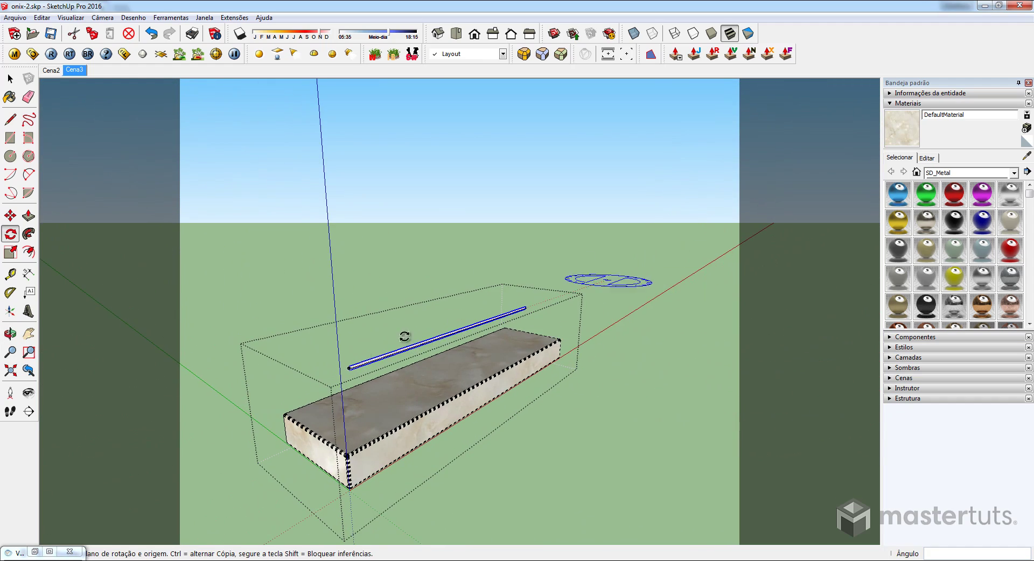
middle_drag(600, 280, 455, 357)
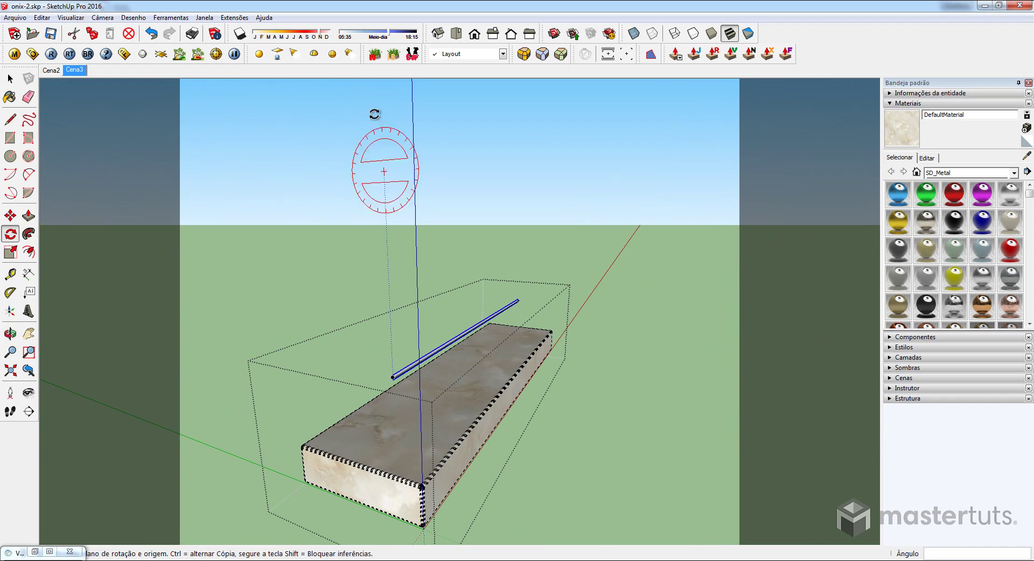
scroll(414, 385, up, 3)
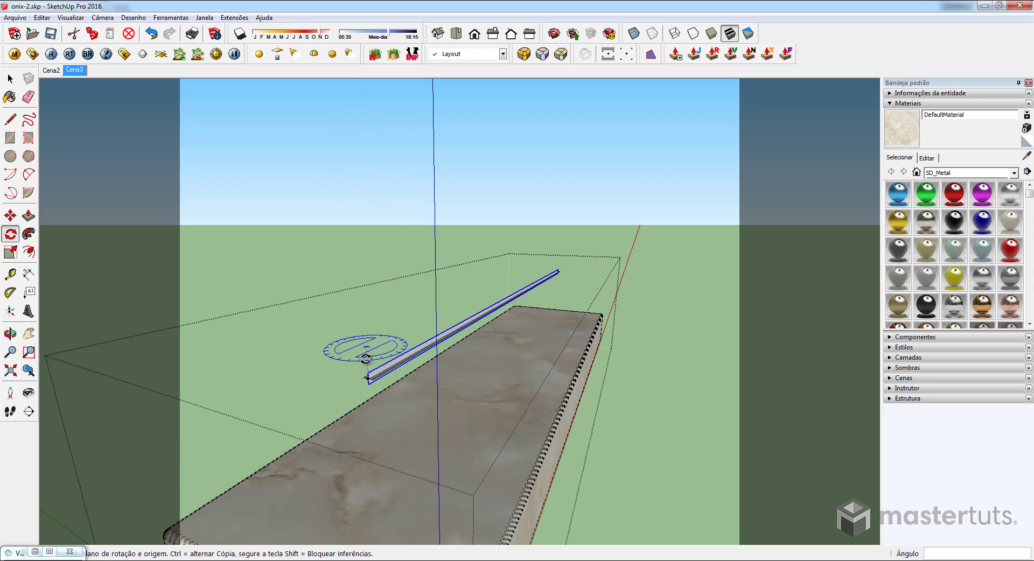
middle_drag(392, 355, 516, 255)
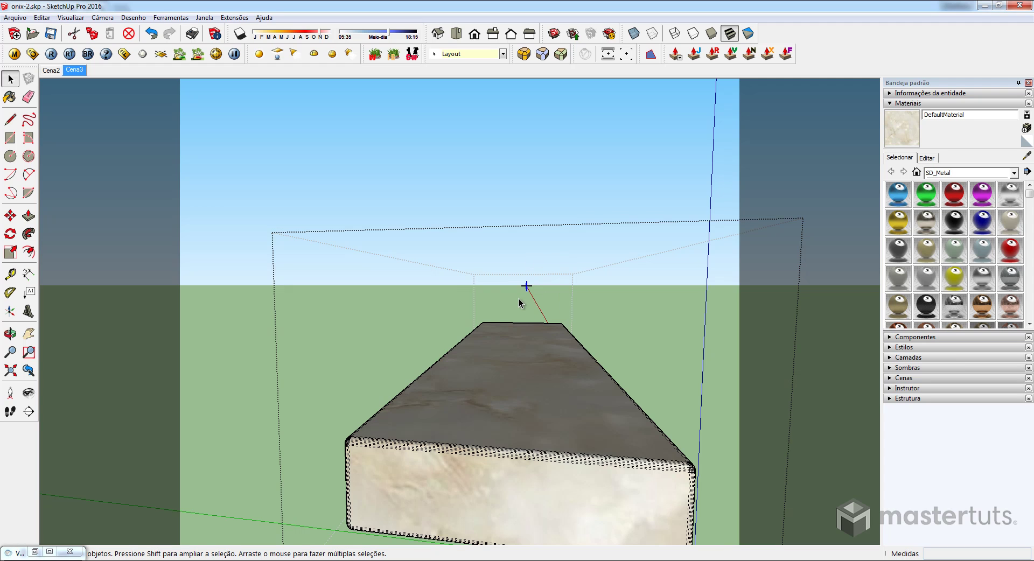
middle_drag(526, 289, 595, 289)
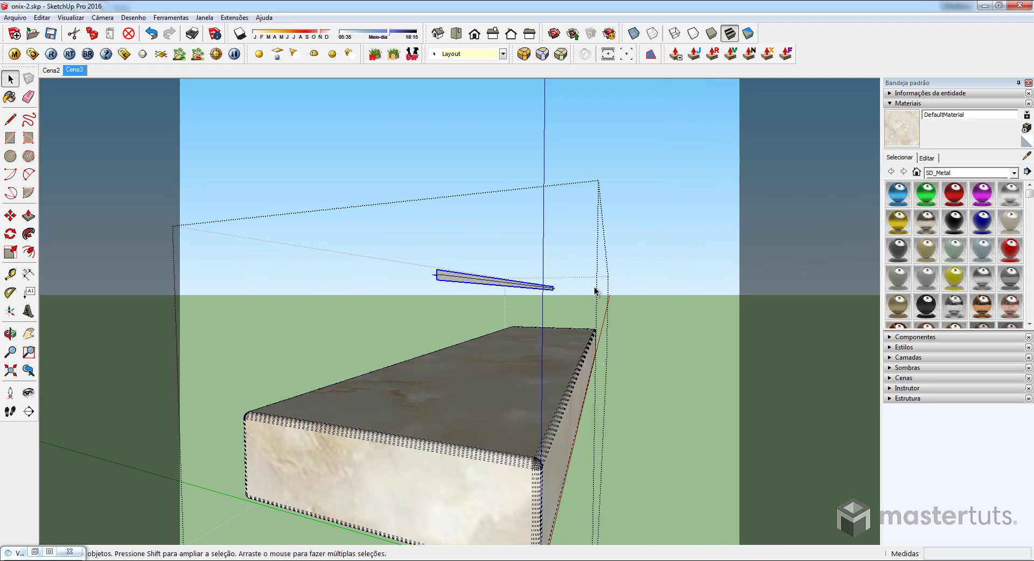
middle_drag(451, 275, 563, 251)
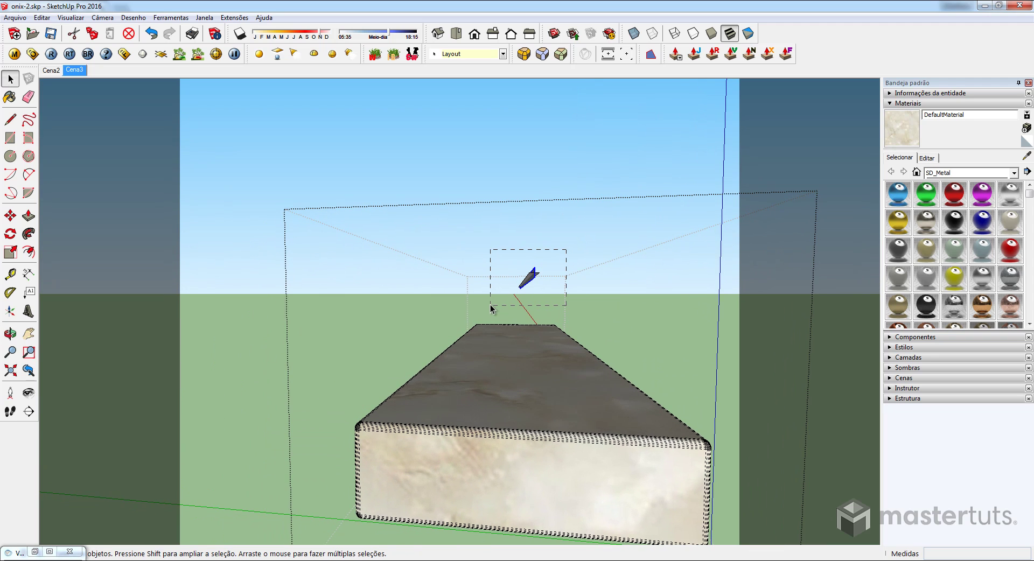
scroll(513, 279, down, 5)
key(m)
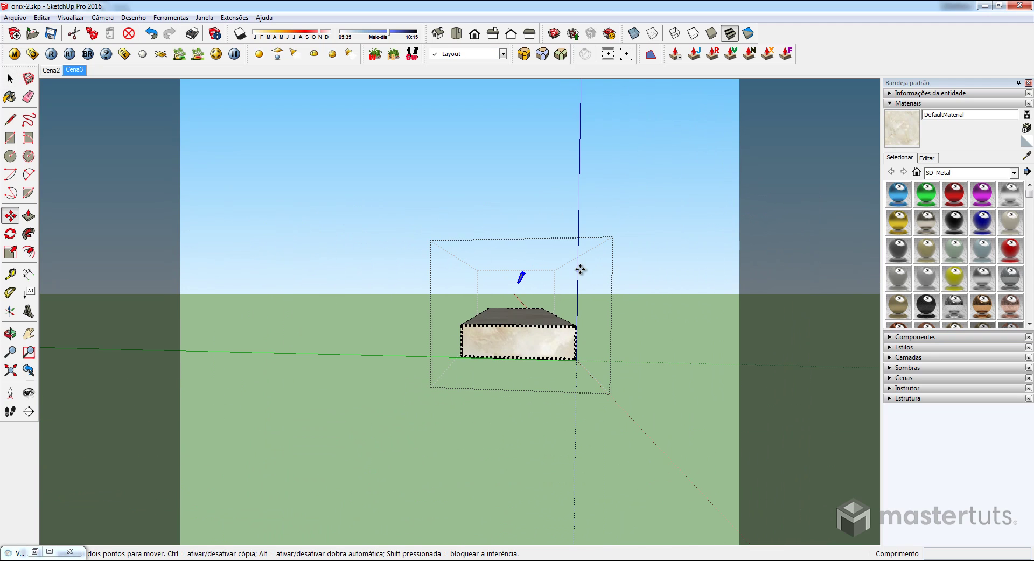
scroll(580, 270, up, 1)
click(589, 265)
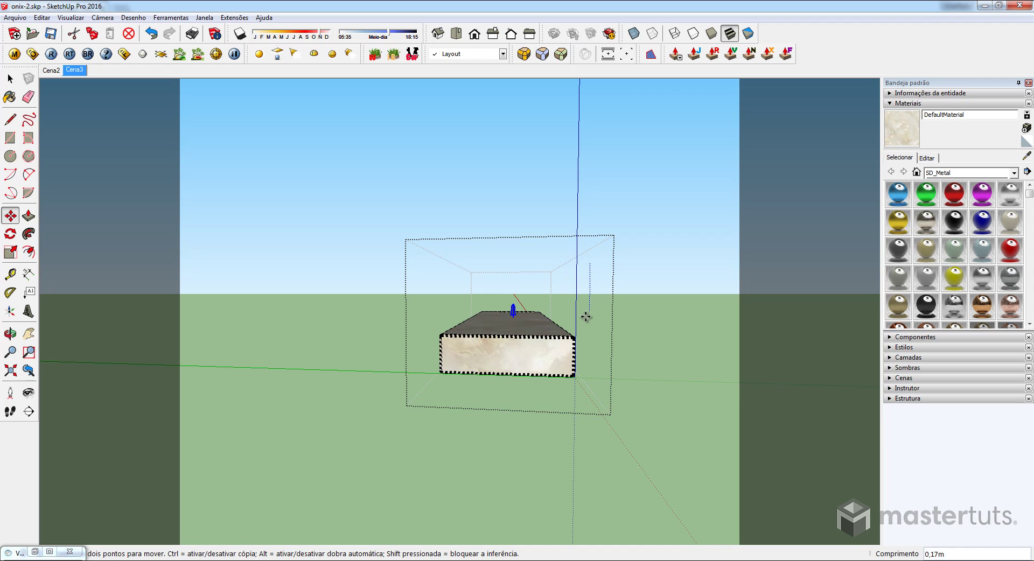
click(584, 351)
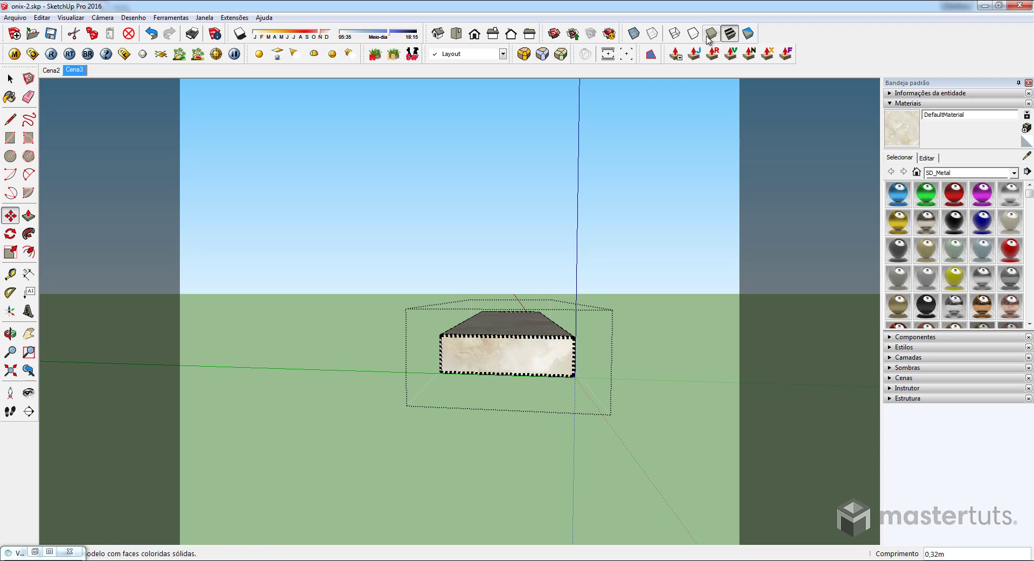
Check the crossed lights' position inside the countertop in X-ray view and leave the countertop group.
click(633, 33)
scroll(530, 347, up, 1)
middle_drag(531, 347, 535, 300)
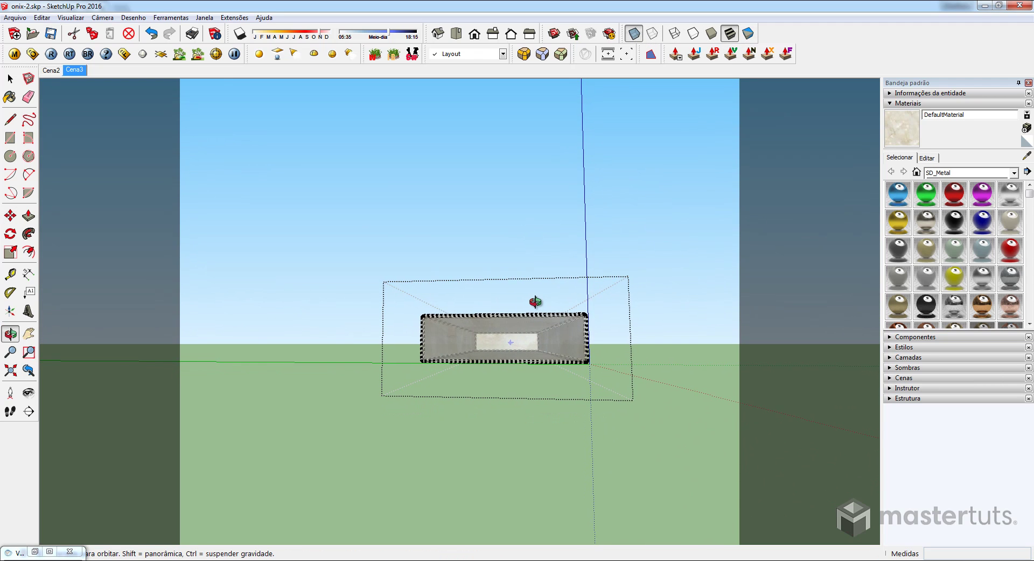
key(m)
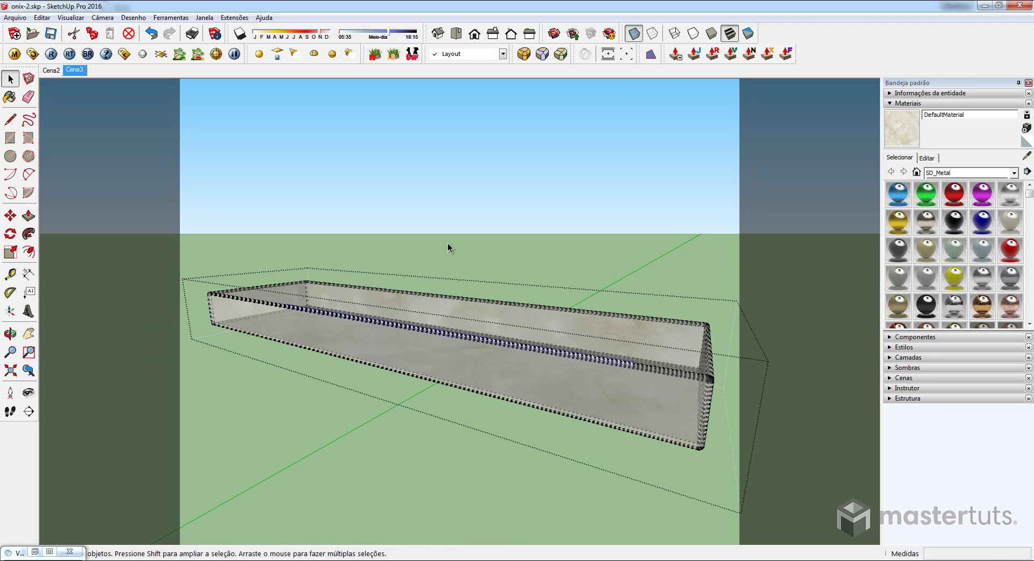
click(448, 245)
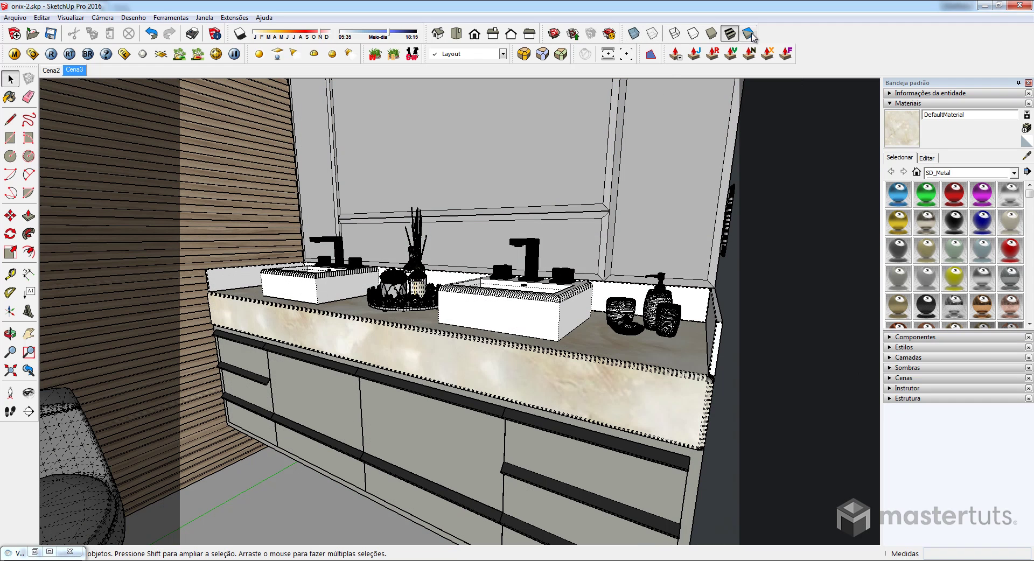
Turn off hidden geometry and add a VRayBRDF layer to the marmore material in the V-Ray material editor.
click(71, 18)
click(82, 56)
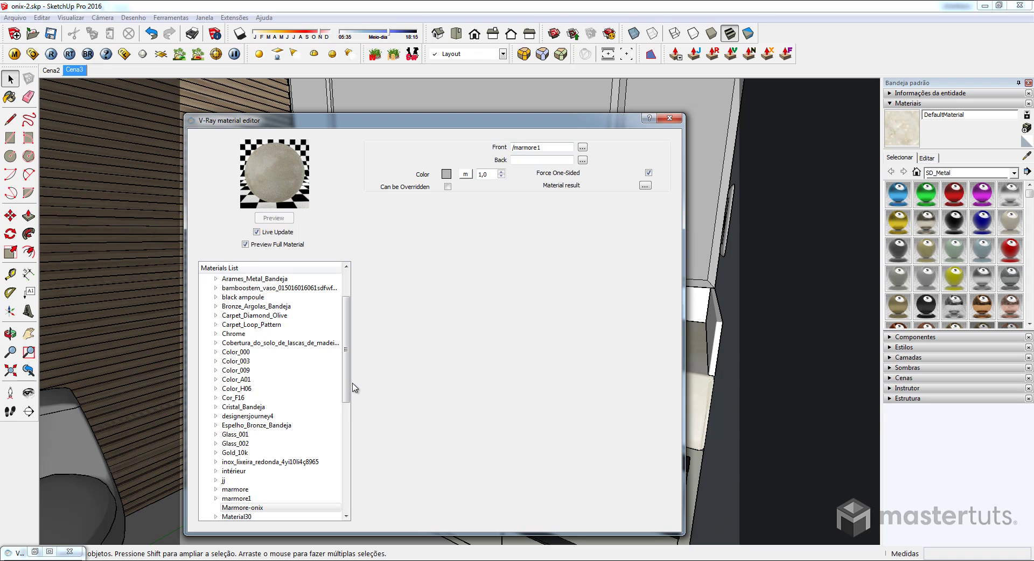
drag(346, 384, 346, 429)
click(242, 399)
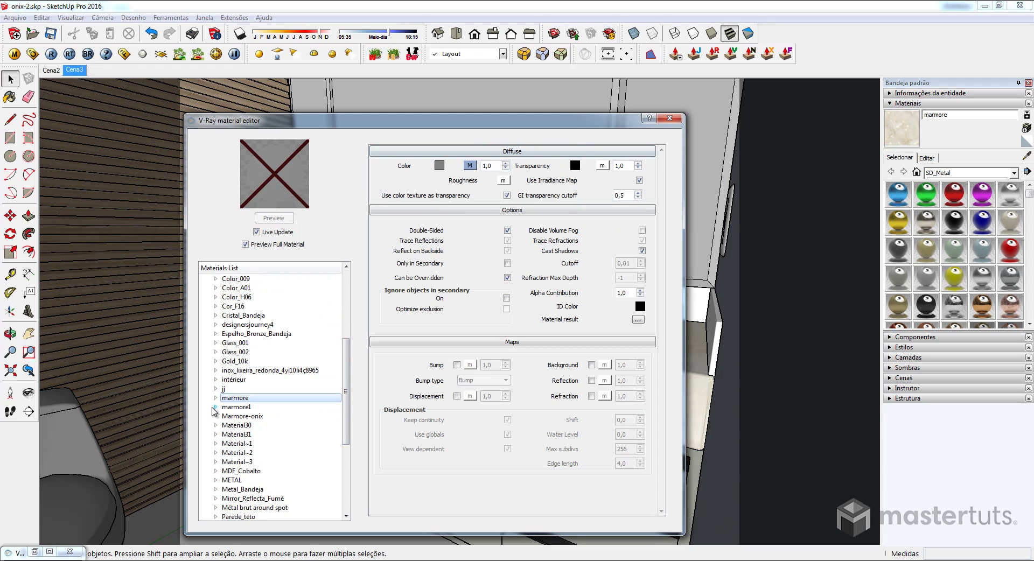
right_click(248, 402)
mouse_move(277, 406)
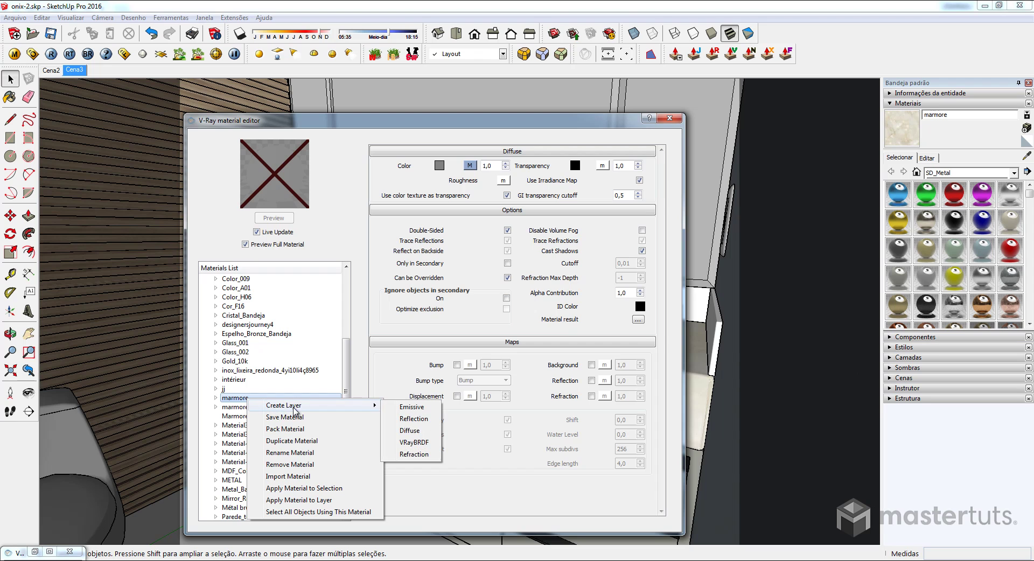
click(414, 442)
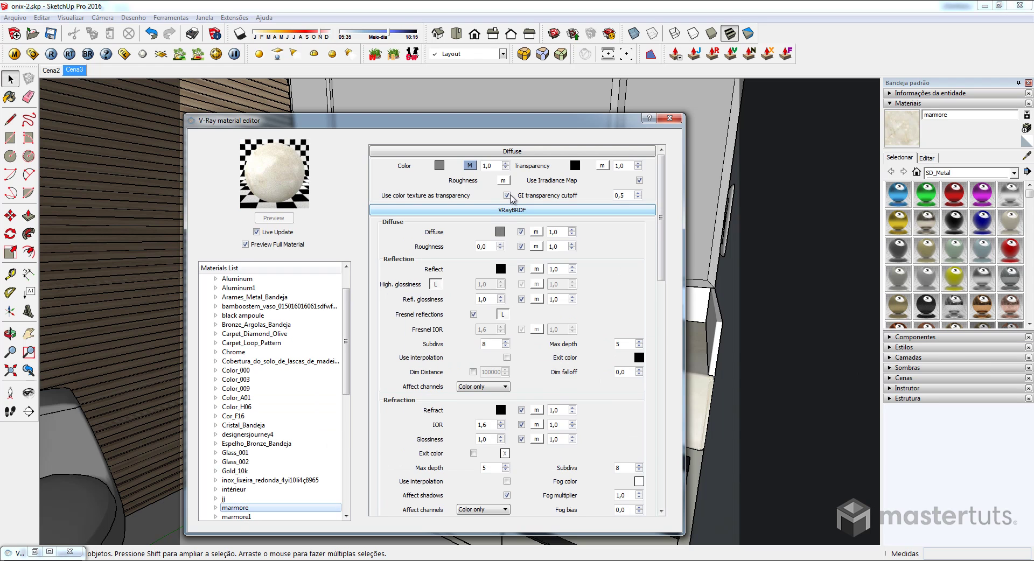
Turn off using the color texture as transparency and assign a white TexAColor map to marmore's diffuse transparency.
click(506, 195)
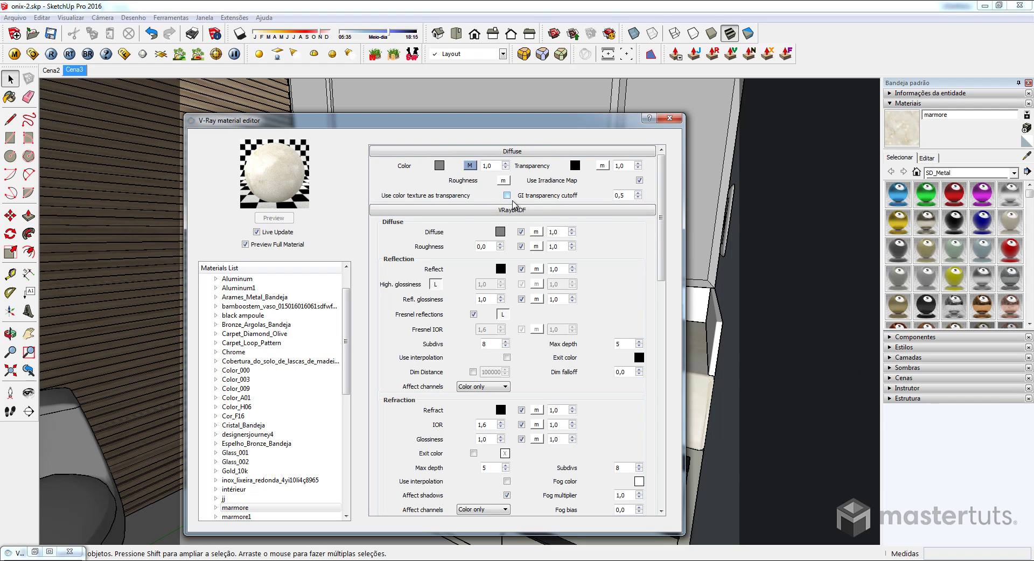
click(602, 165)
click(457, 219)
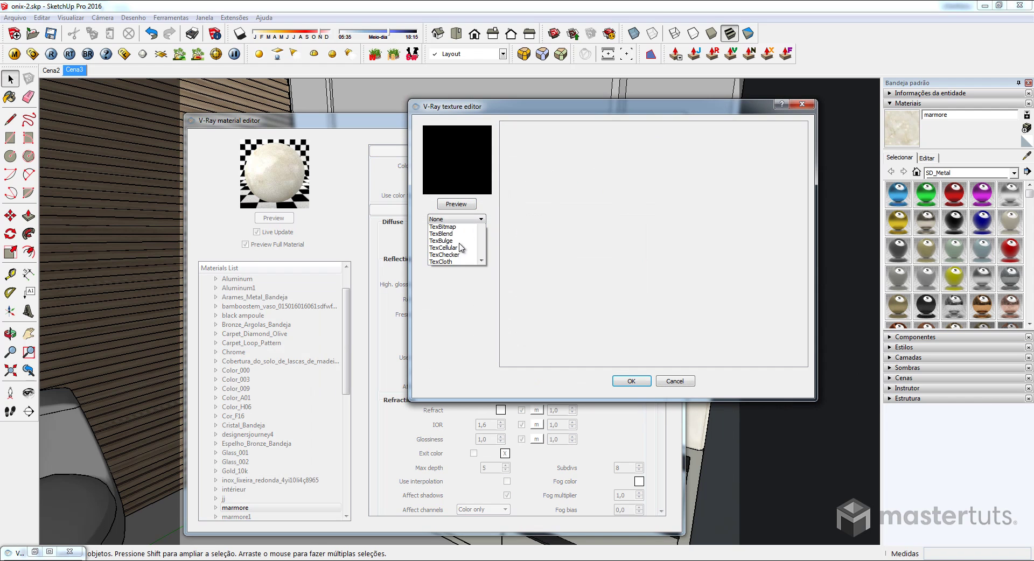
click(454, 242)
click(569, 131)
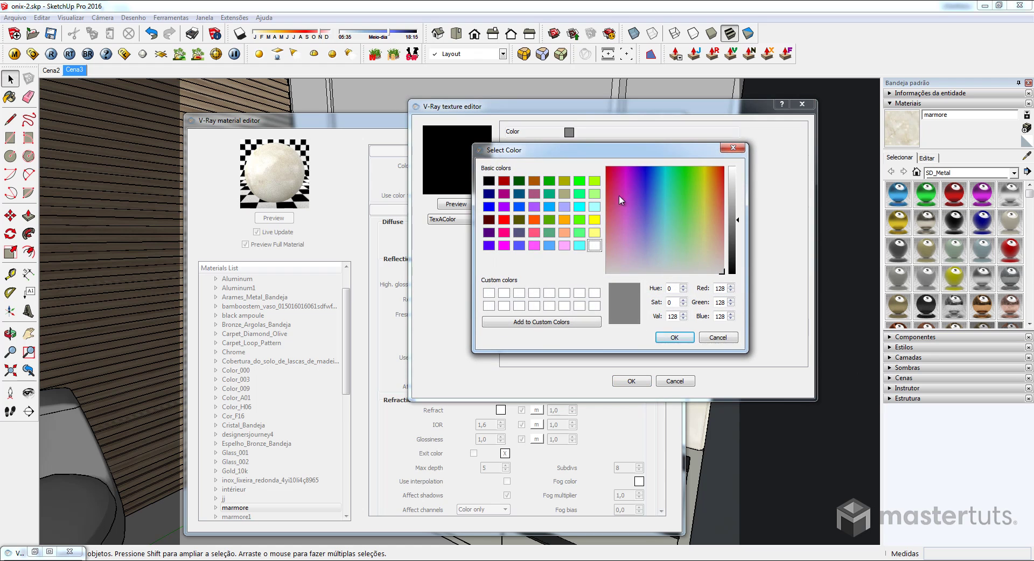
drag(739, 185, 738, 163)
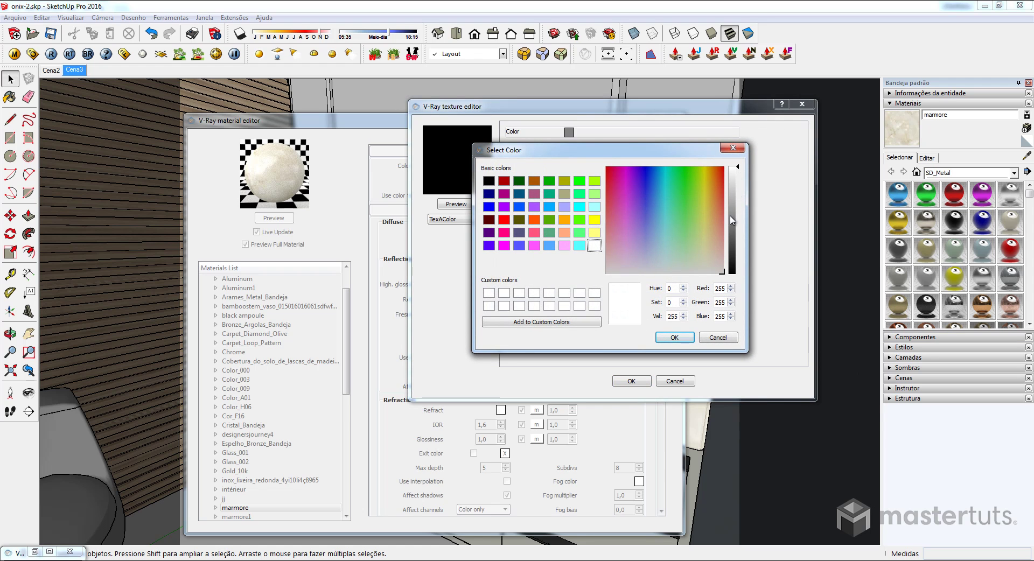
click(674, 337)
click(624, 381)
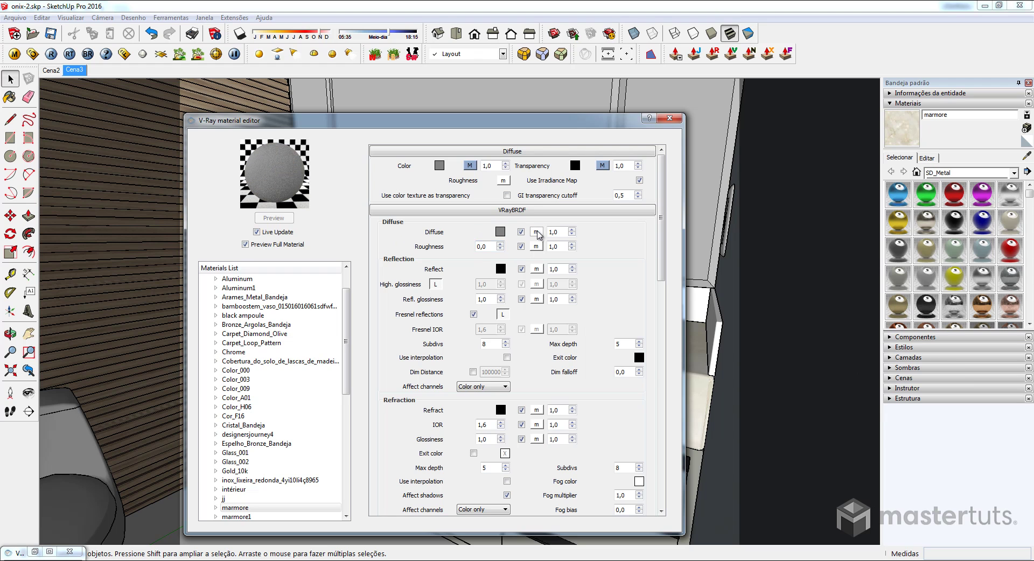
Load marble2.png as a TexBitmap map in the Diffuse slot of marmore's VRayBRDF layer.
click(536, 232)
click(463, 219)
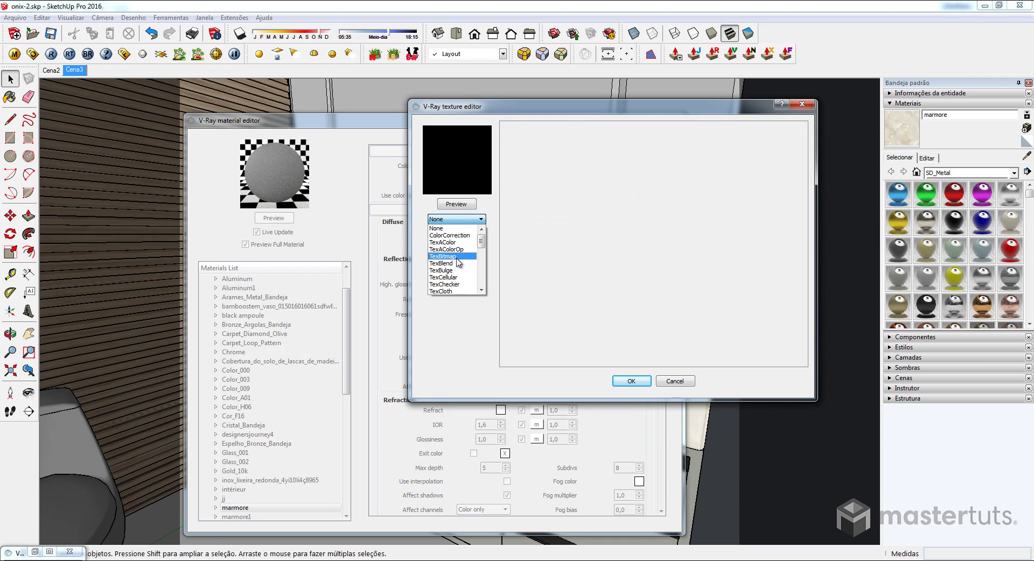
click(457, 257)
click(592, 204)
double_click(592, 205)
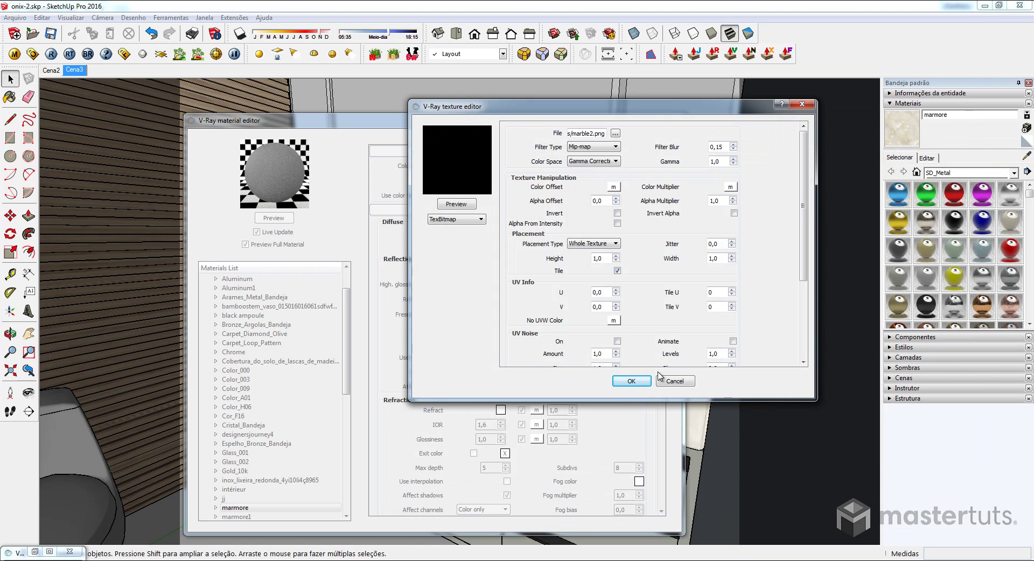
click(631, 381)
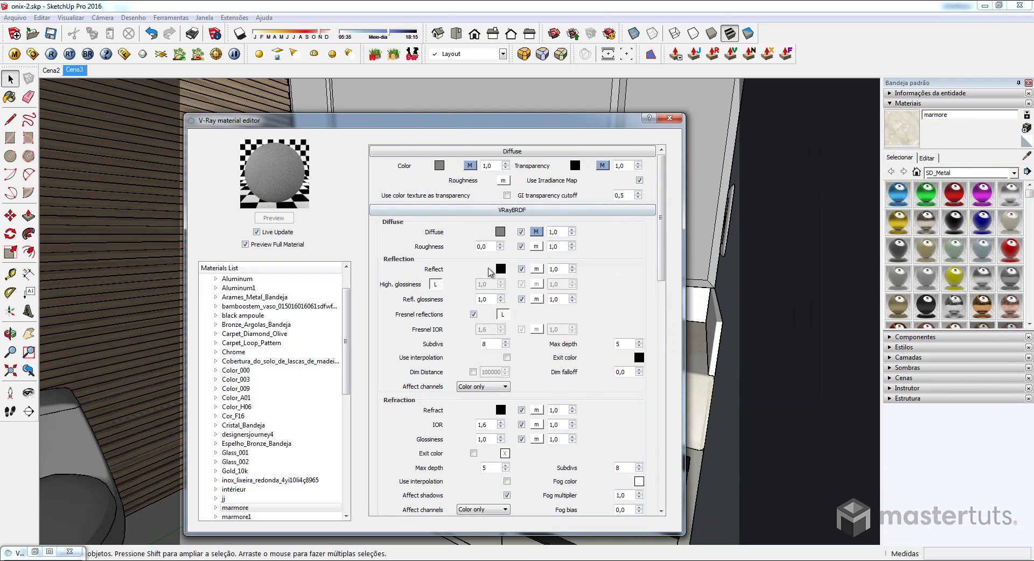
Set the VRayBRDF layer's Reflect color to a light gray with a value of 194.
click(500, 269)
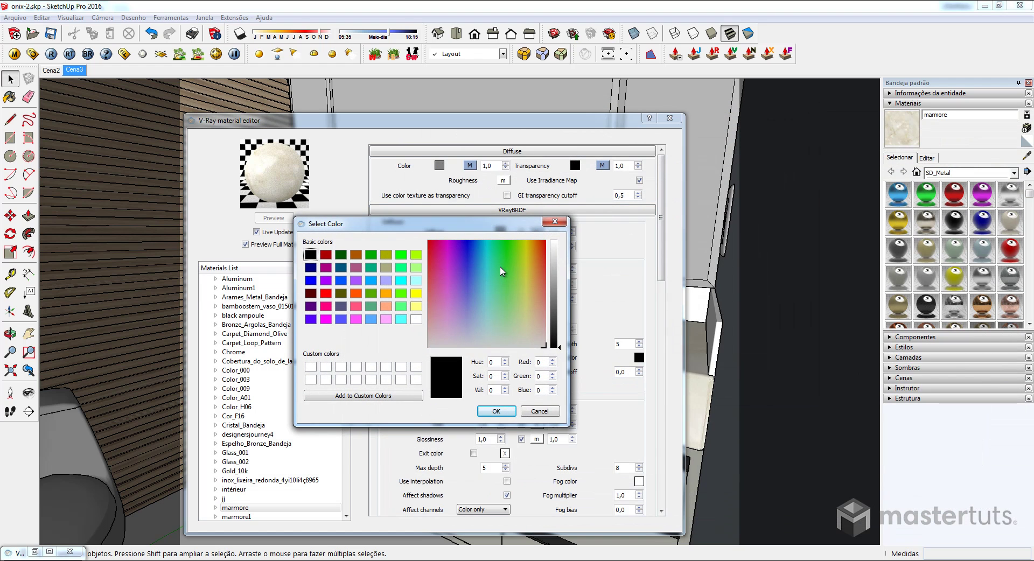
double_click(490, 390)
text(194)
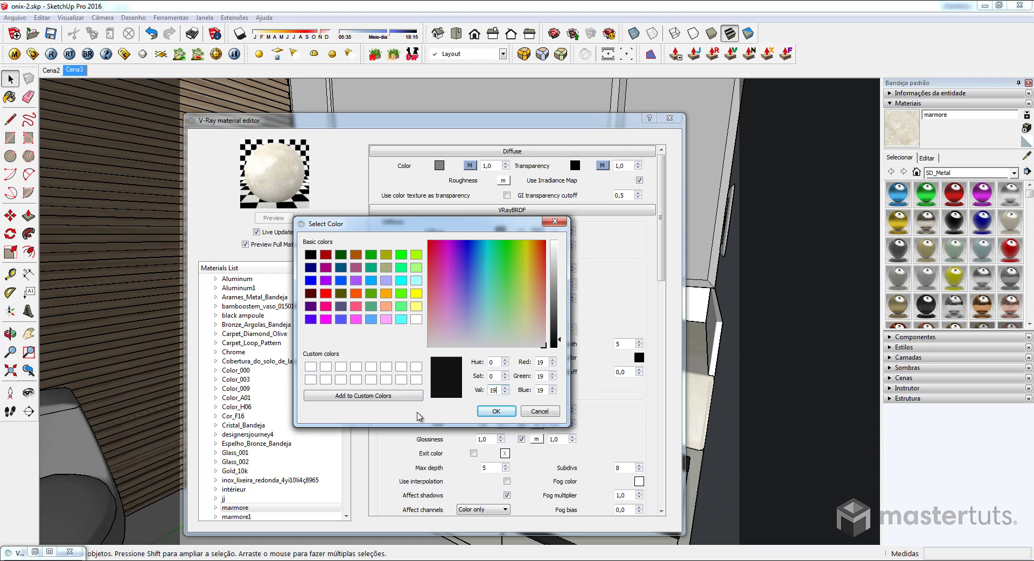
click(498, 411)
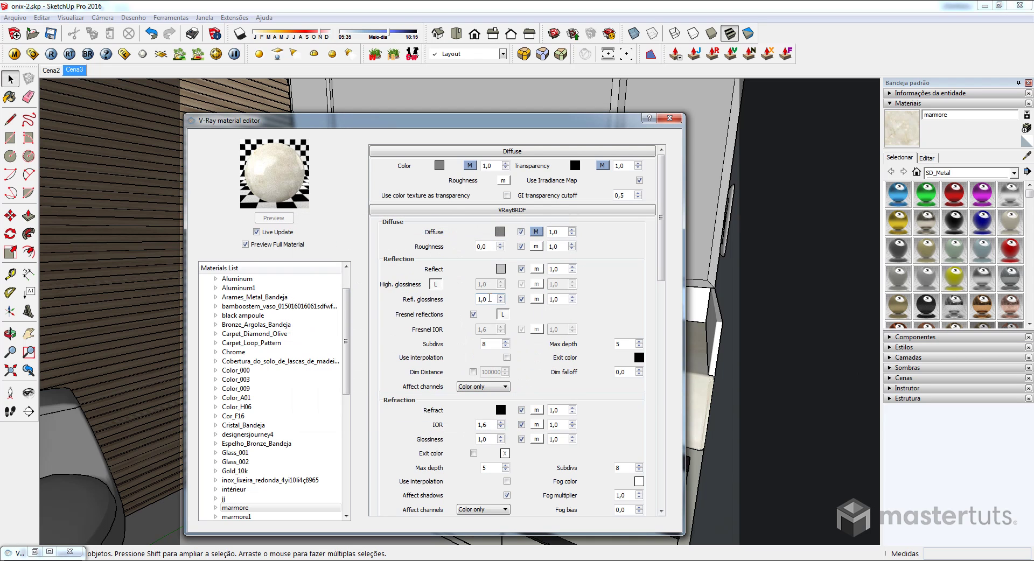
Adjust the reflection glossiness, set the reflection subdivs to 20, close the material editor and render the scene.
drag(492, 299, 463, 297)
key(Return)
double_click(494, 342)
text(20)
click(670, 119)
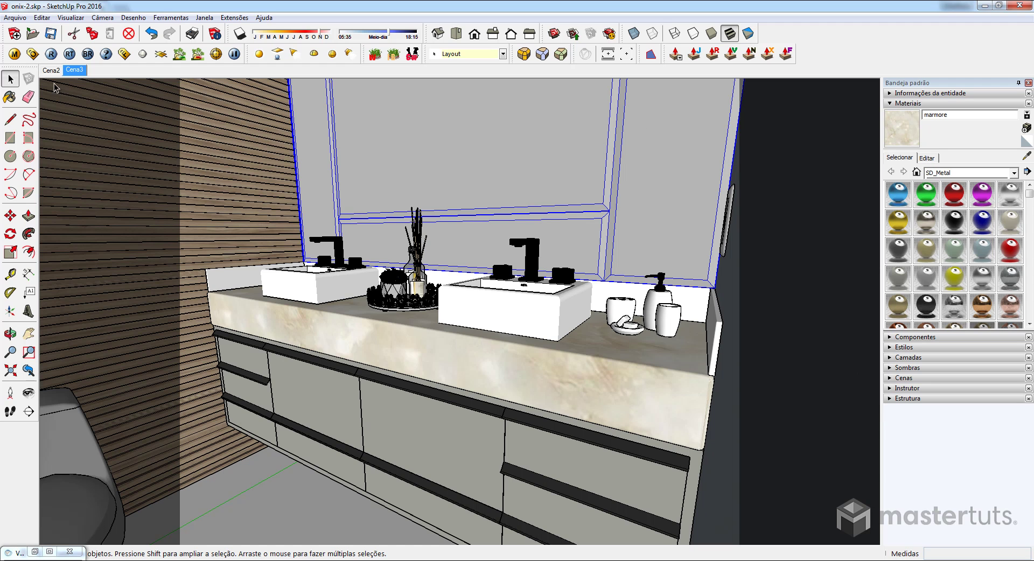
click(51, 53)
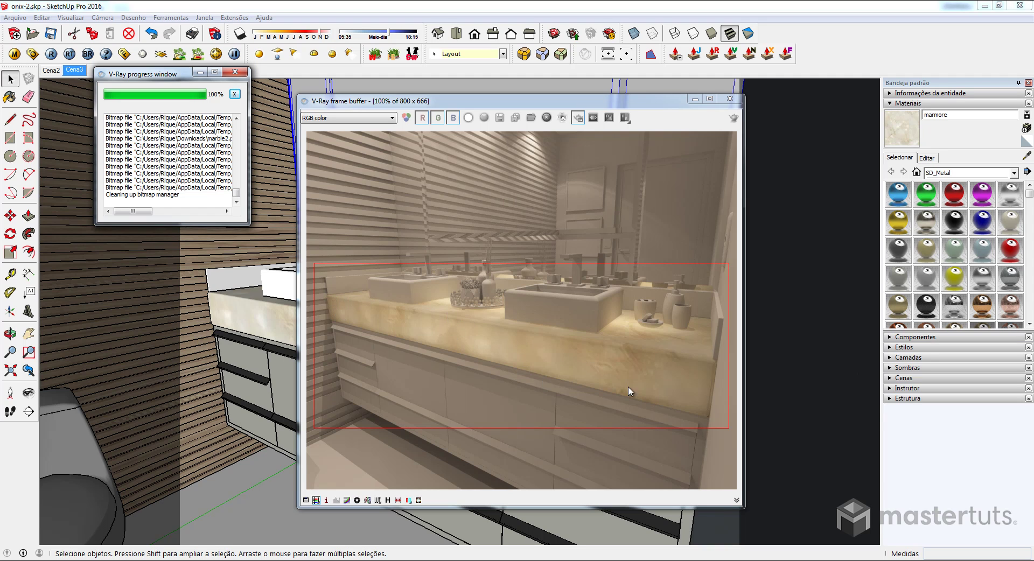
Find the lights inside the Marmore-bancada group in the model outline and change the first V-Ray Rectangle Light's intensity.
click(552, 330)
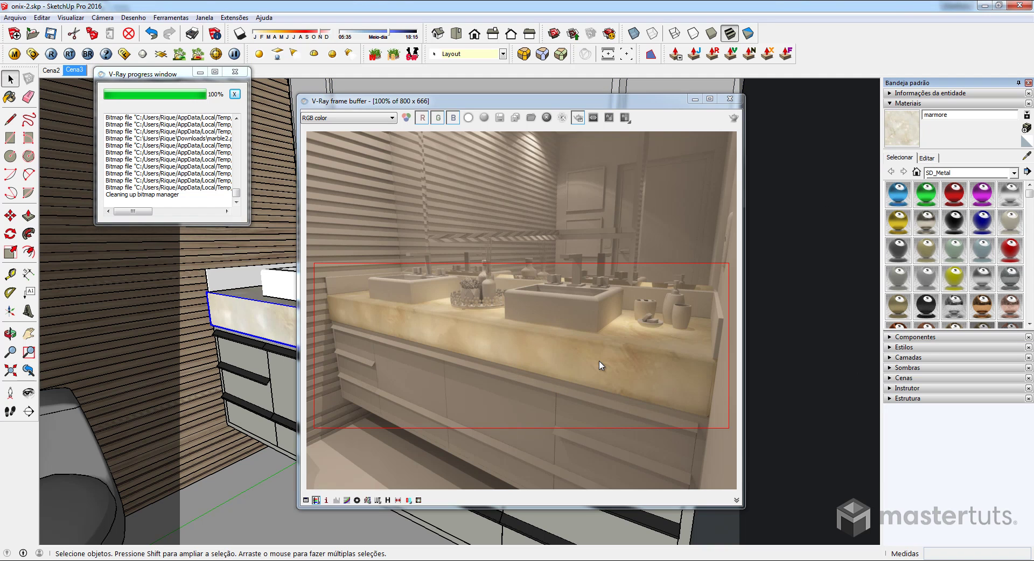
click(887, 103)
click(888, 175)
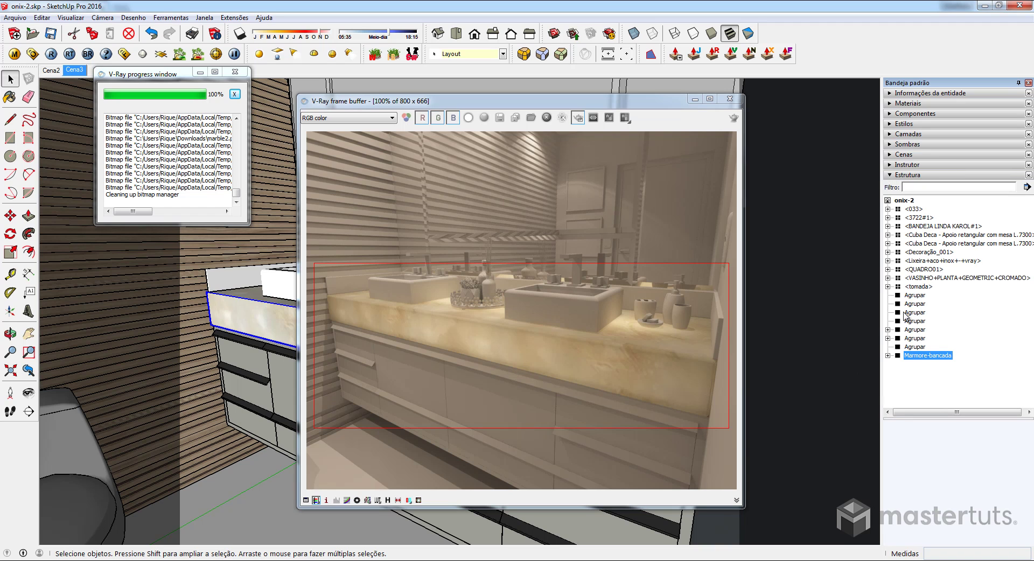
click(888, 356)
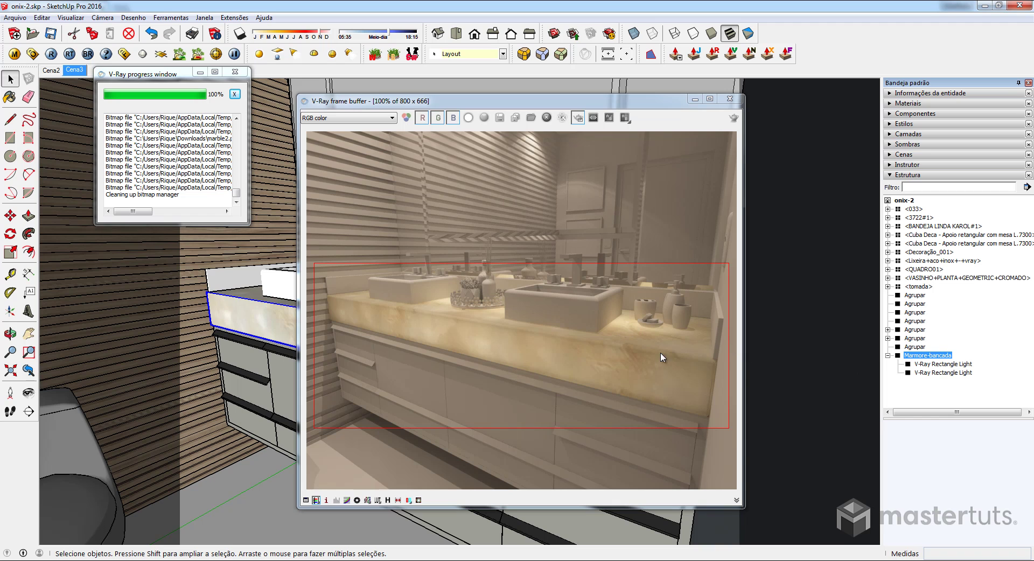
right_click(918, 364)
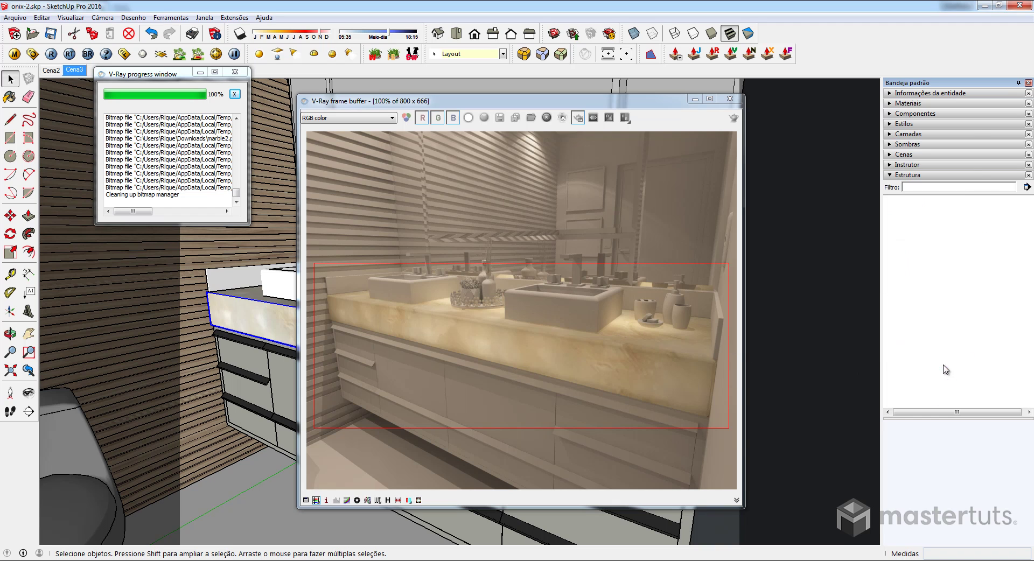
mouse_move(963, 535)
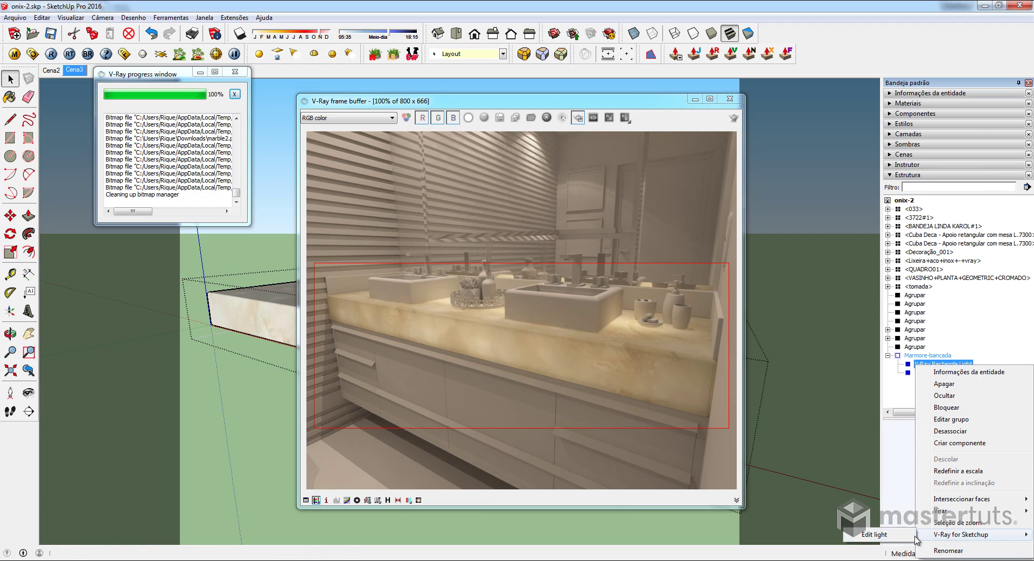
click(894, 535)
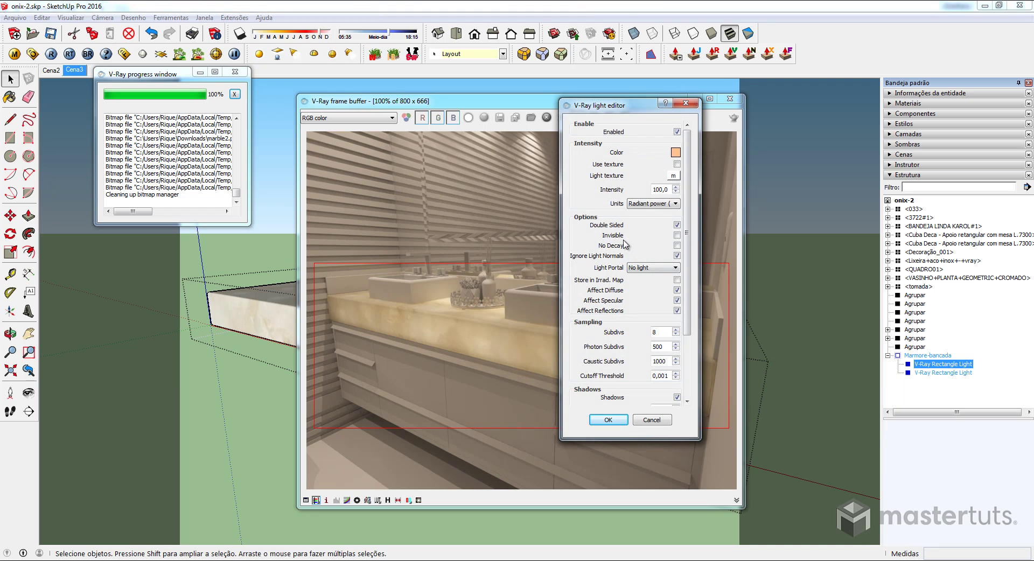
double_click(663, 190)
click(609, 420)
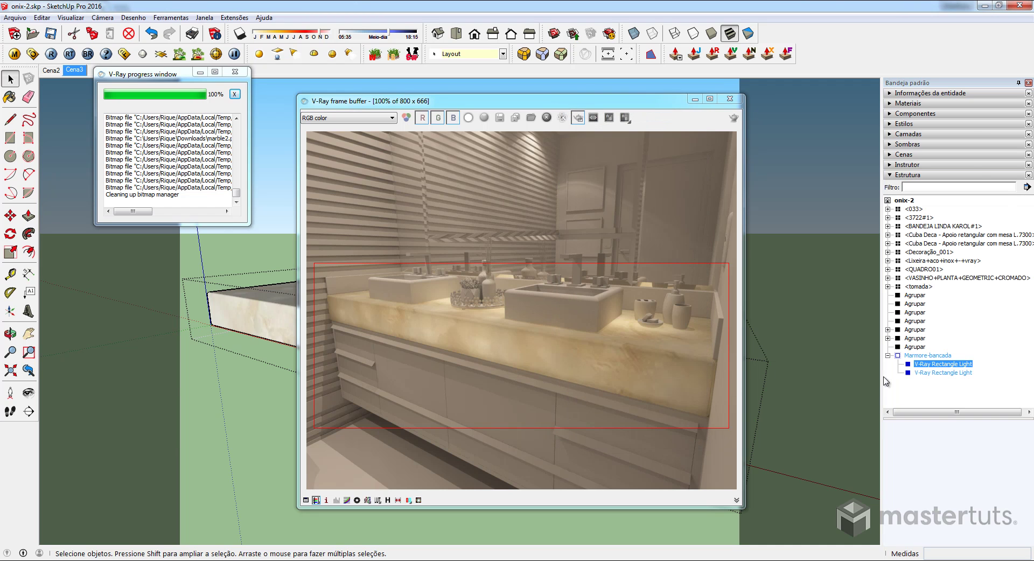
Set the second V-Ray Rectangle Light's intensity in the Marmore-bancada group to 200 and apply it.
right_click(932, 374)
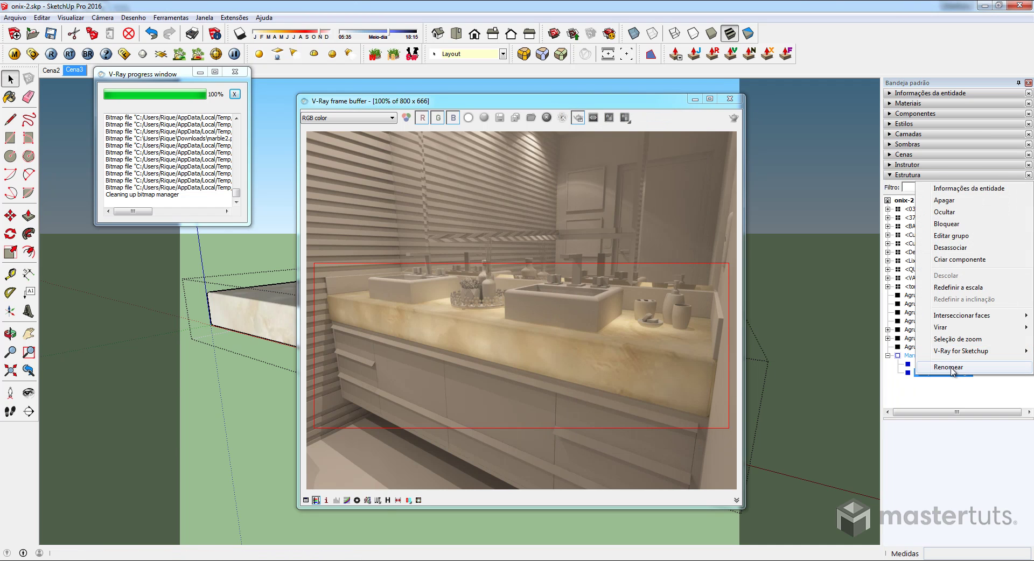
mouse_move(956, 351)
click(868, 351)
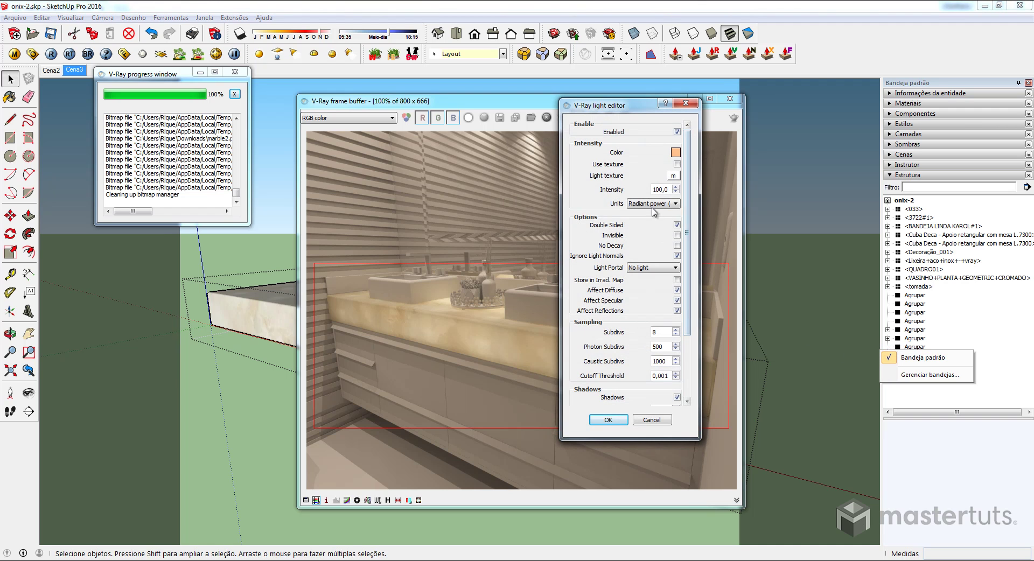
text(200)
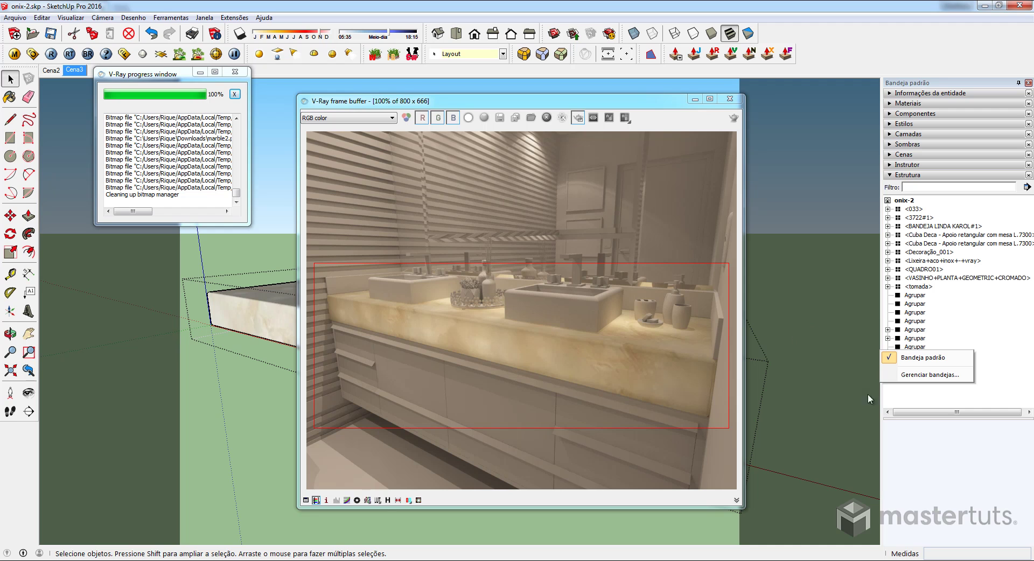
Leave the countertop group, collapse the model outline and render the countertop region again.
click(976, 330)
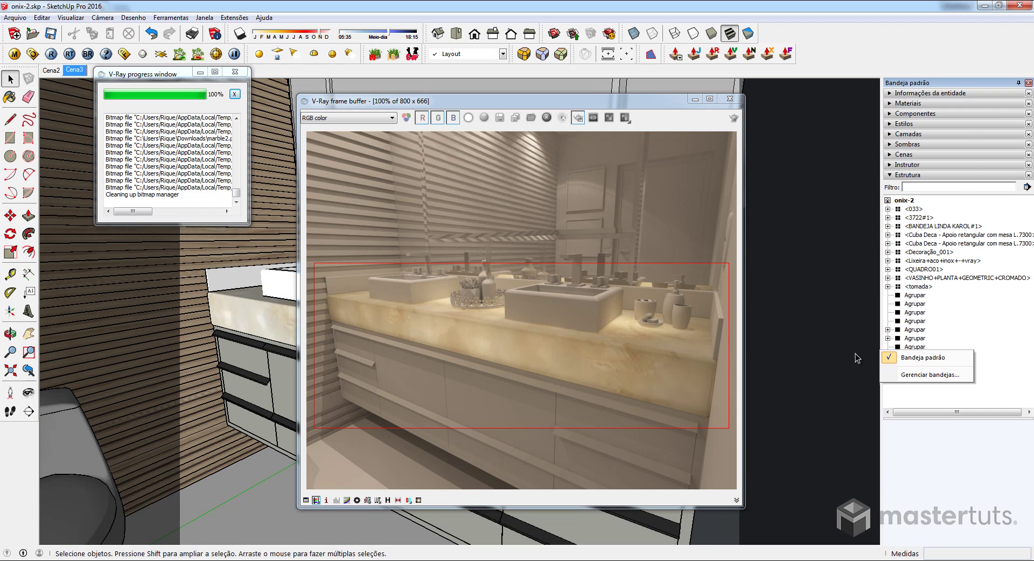
click(891, 177)
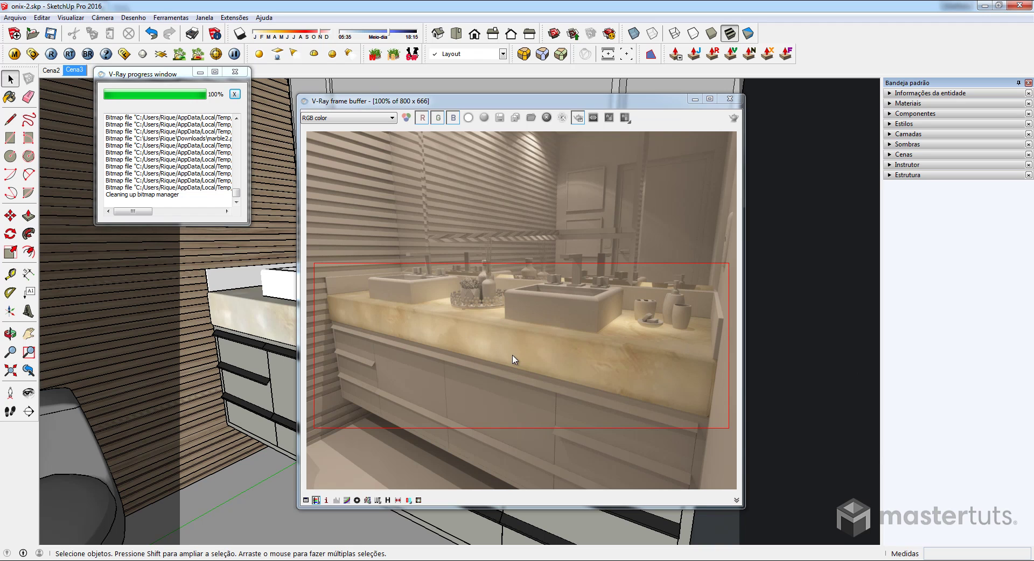
click(734, 118)
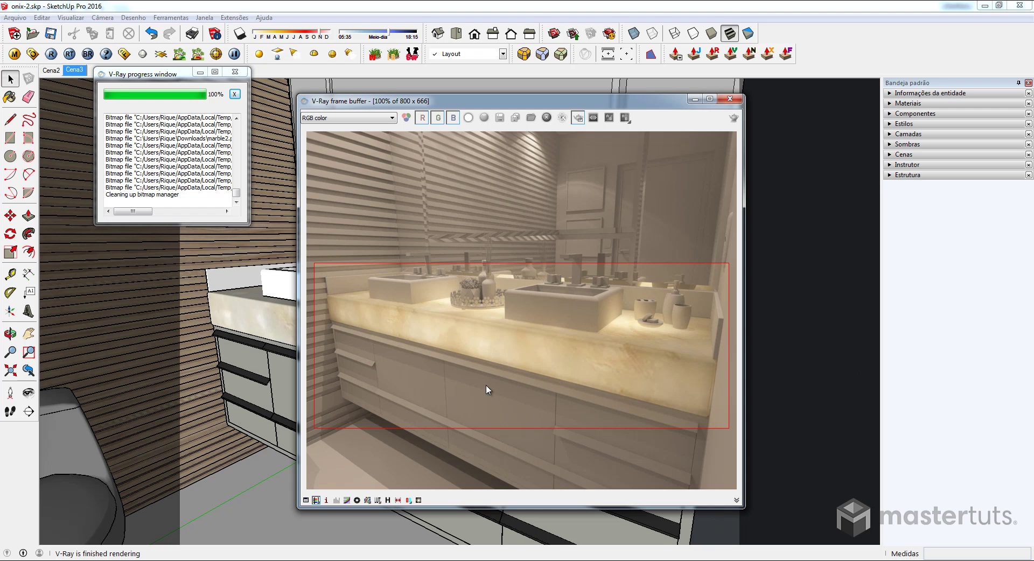
Switch to Chrome and examine reference photos of backlit onyx bathroom countertops in the image search results.
click(81, 560)
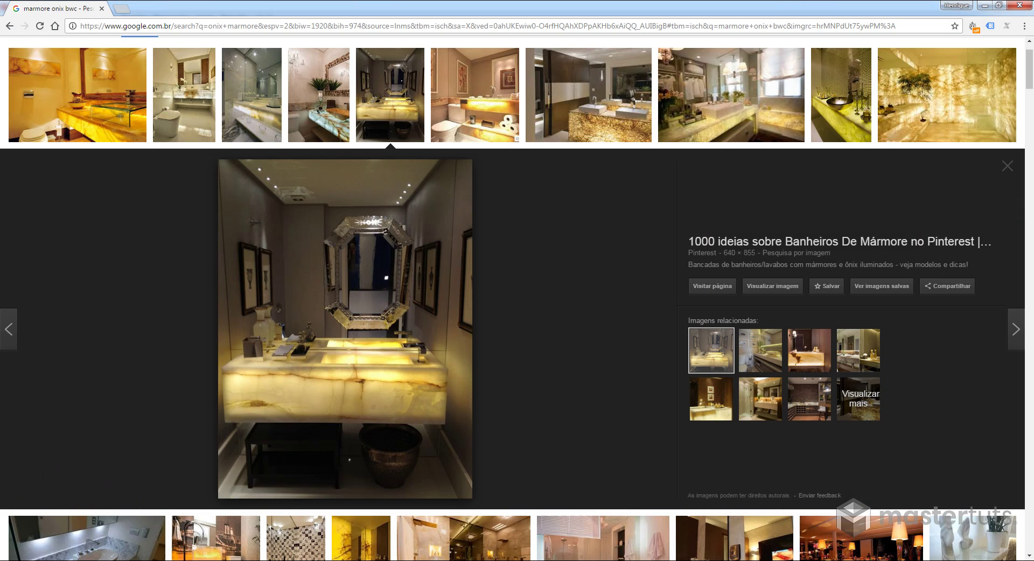
scroll(580, 238, up, 1)
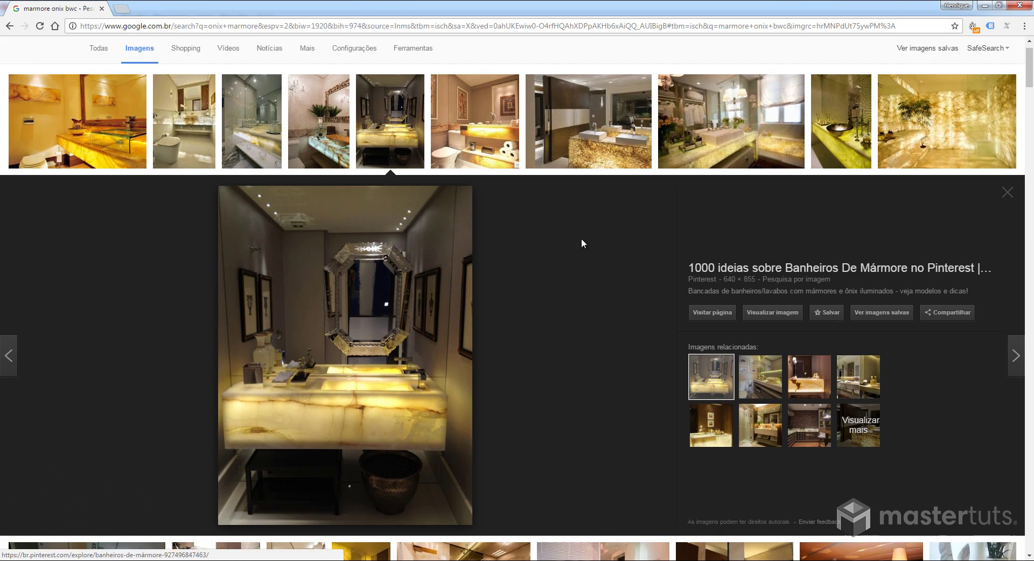
scroll(648, 292, down, 5)
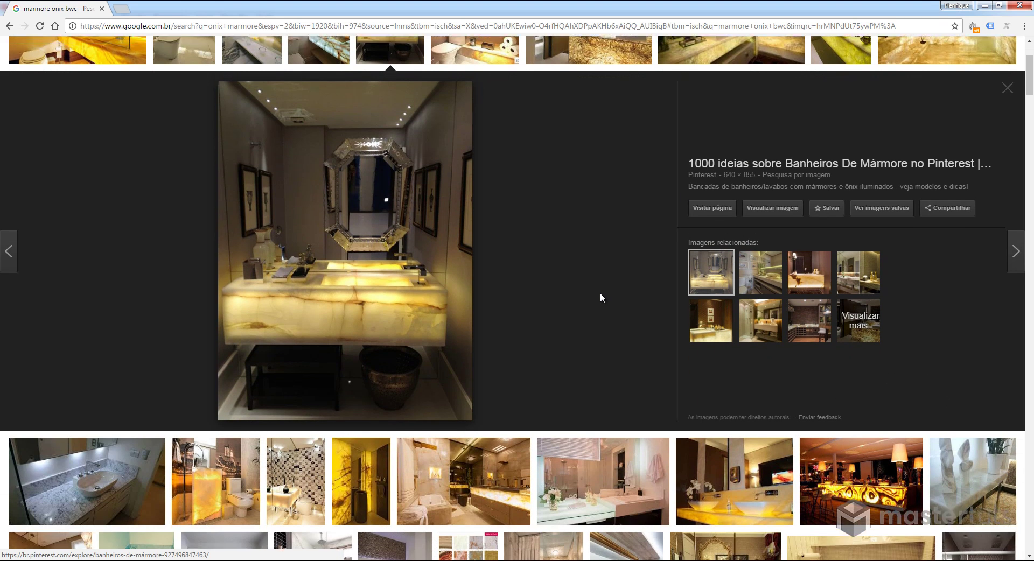
scroll(602, 298, down, 1)
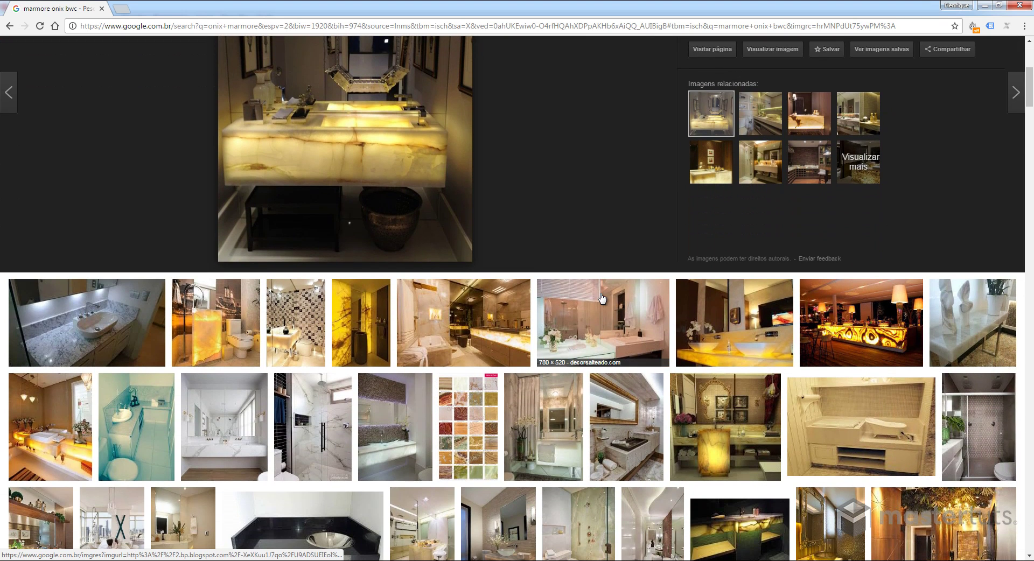
click(757, 336)
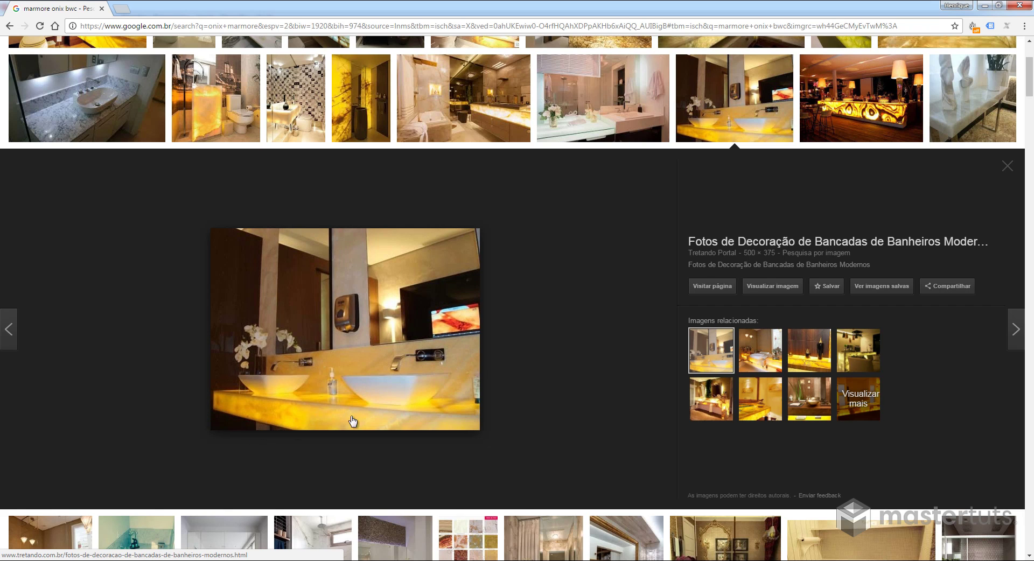
Browse further reference photos of backlit onyx bathroom countertops and compare how the stone glows.
scroll(677, 324, up, 3)
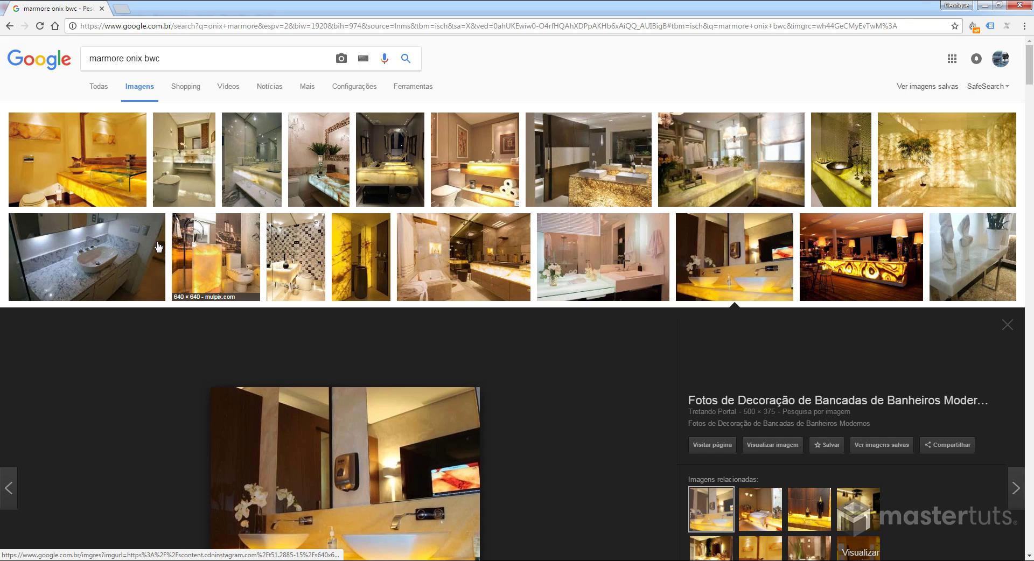
click(81, 162)
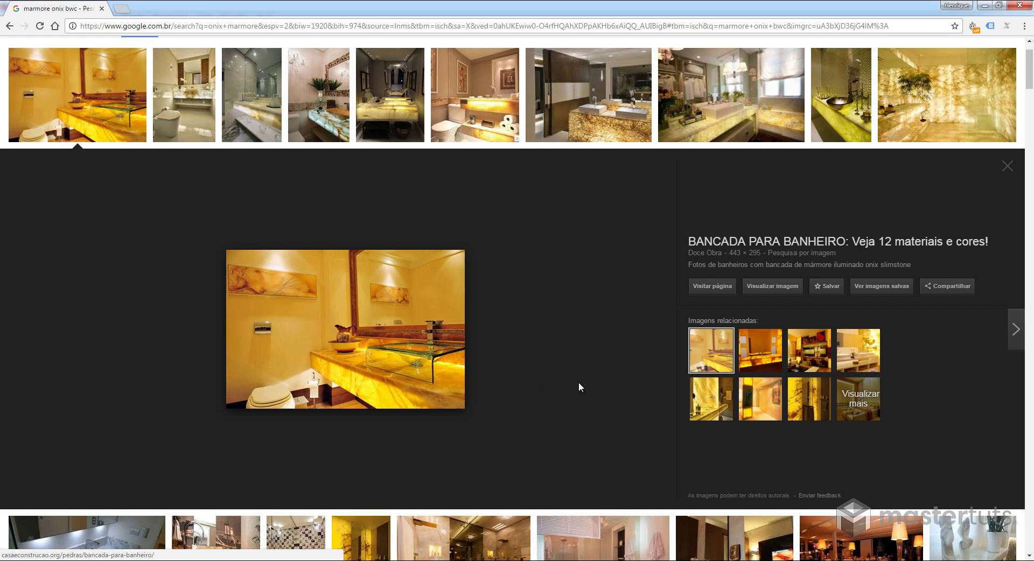
scroll(579, 383, down, 6)
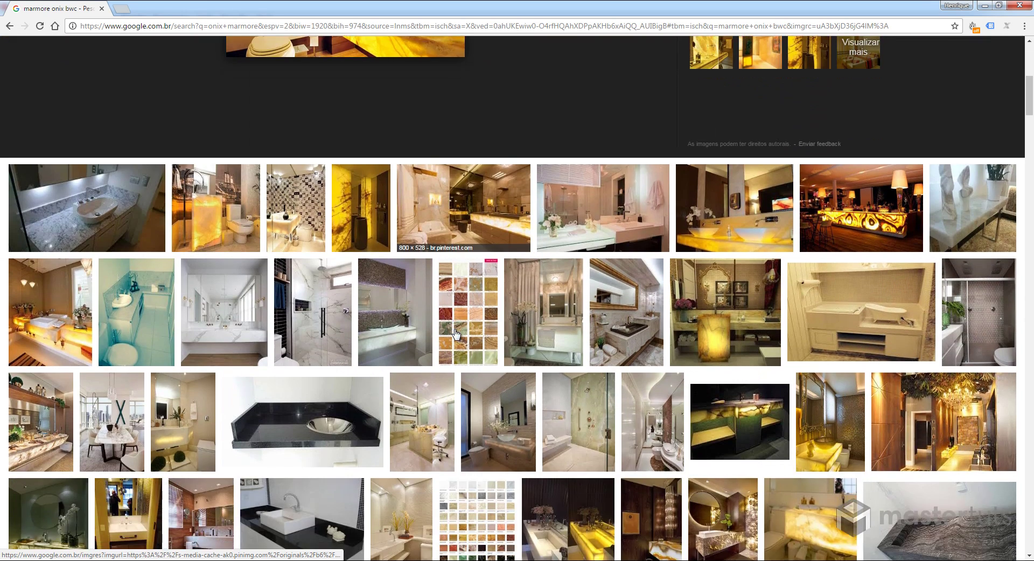
scroll(455, 333, down, 3)
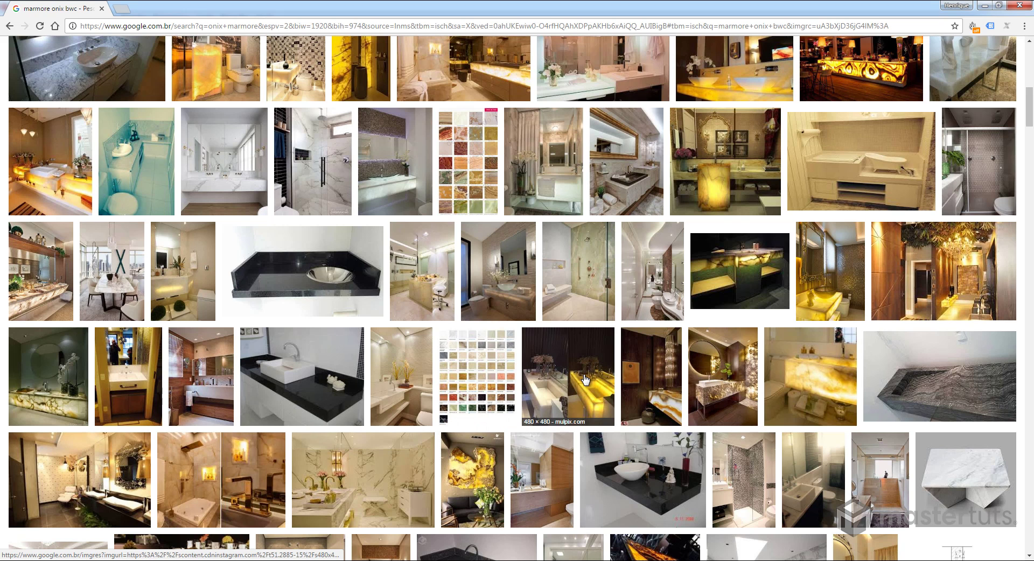
click(585, 380)
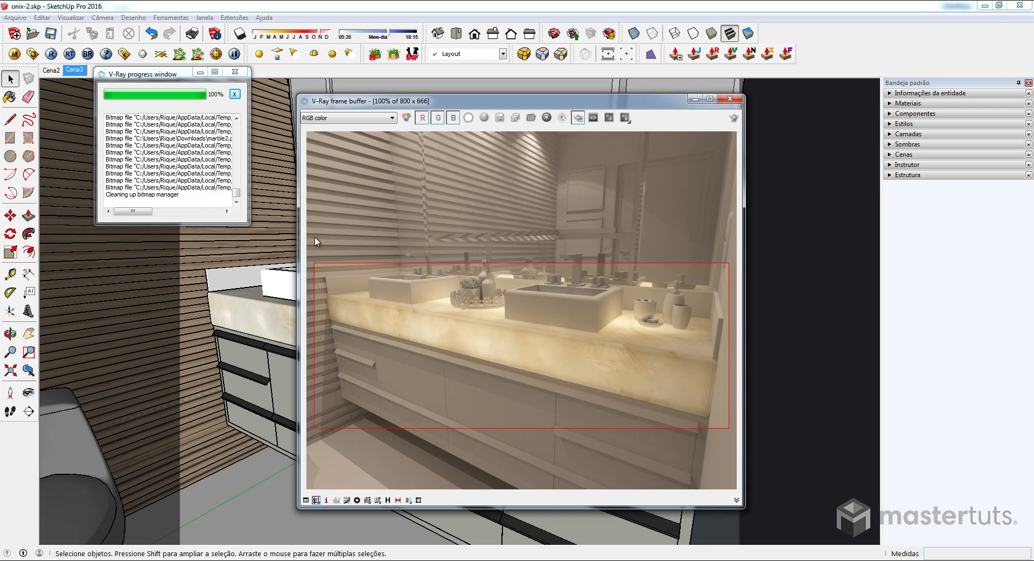
Load marble2.png as a TexBitmap texture into the Color map of the Marmore-onix two-sided material in the V-Ray material editor.
click(14, 54)
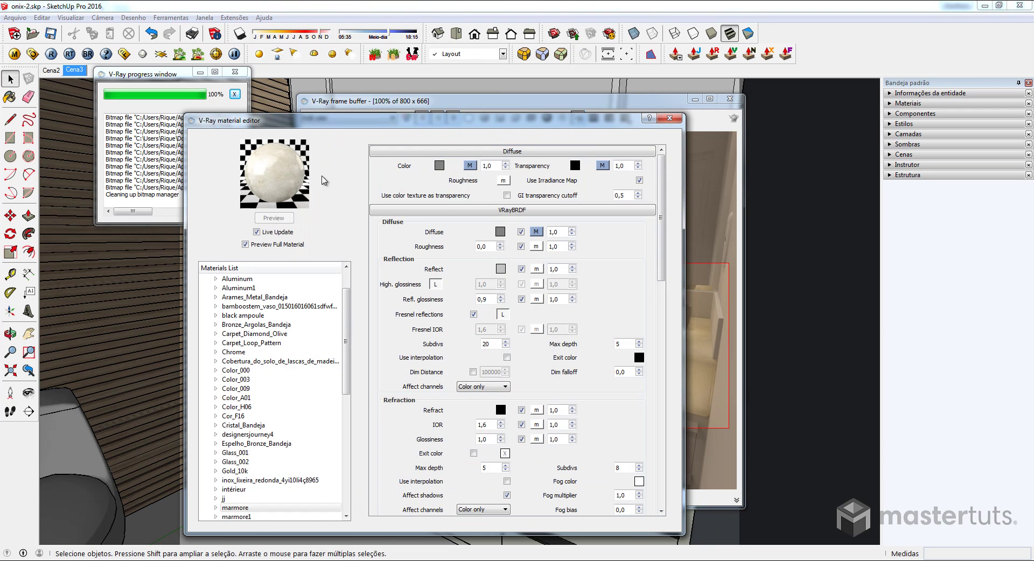
drag(375, 129, 246, 110)
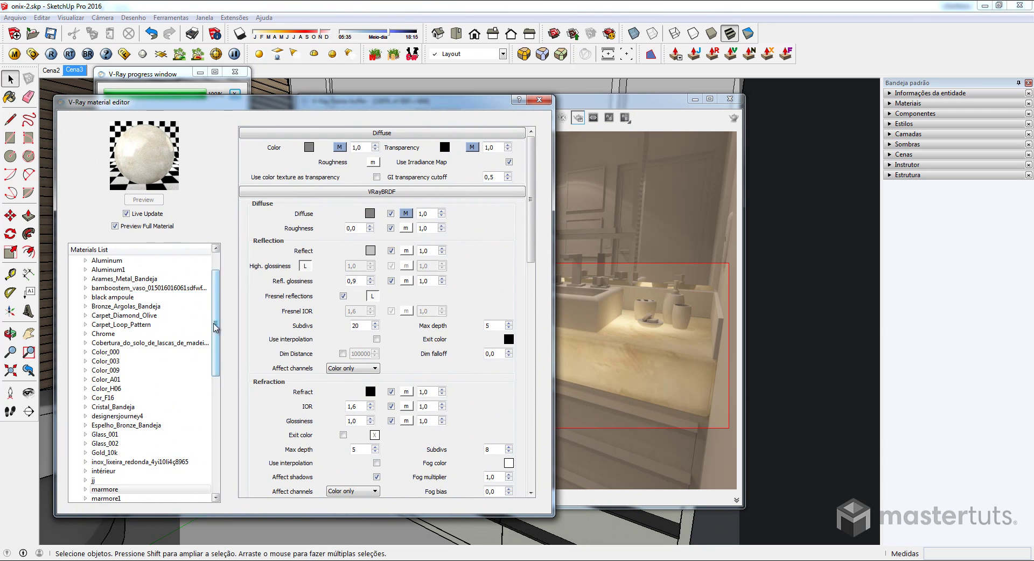
scroll(216, 323, down, 4)
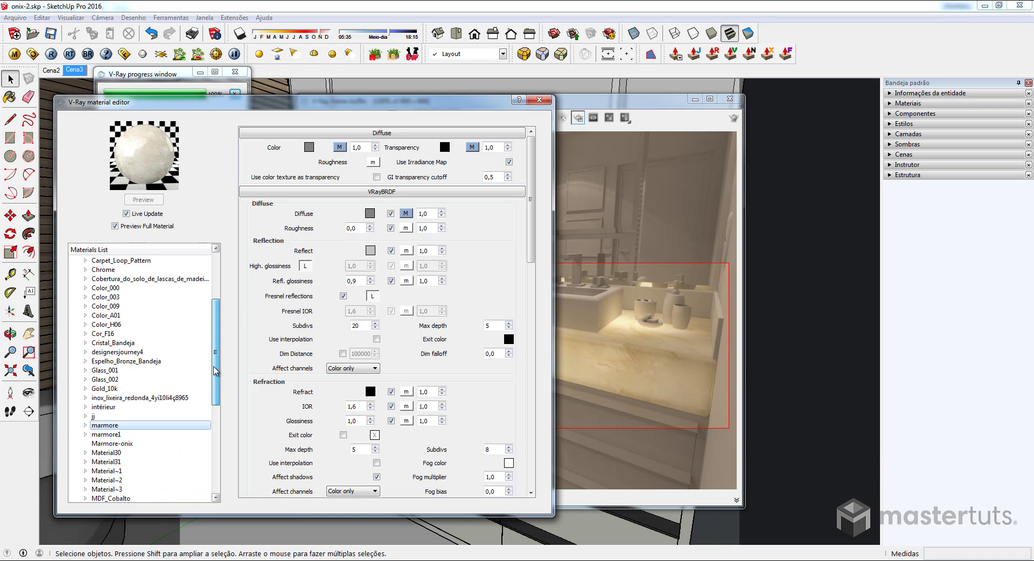
click(123, 444)
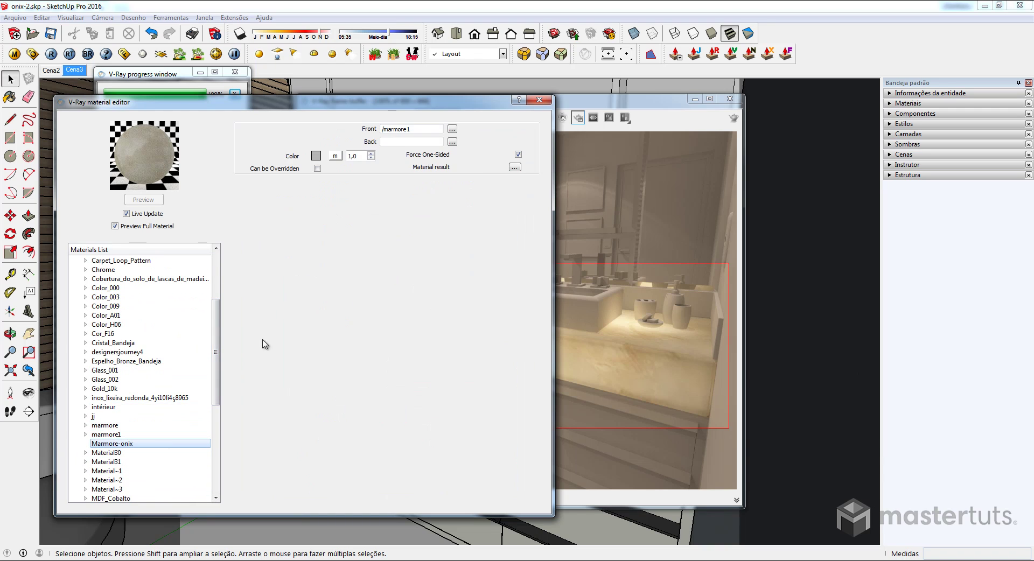
click(335, 156)
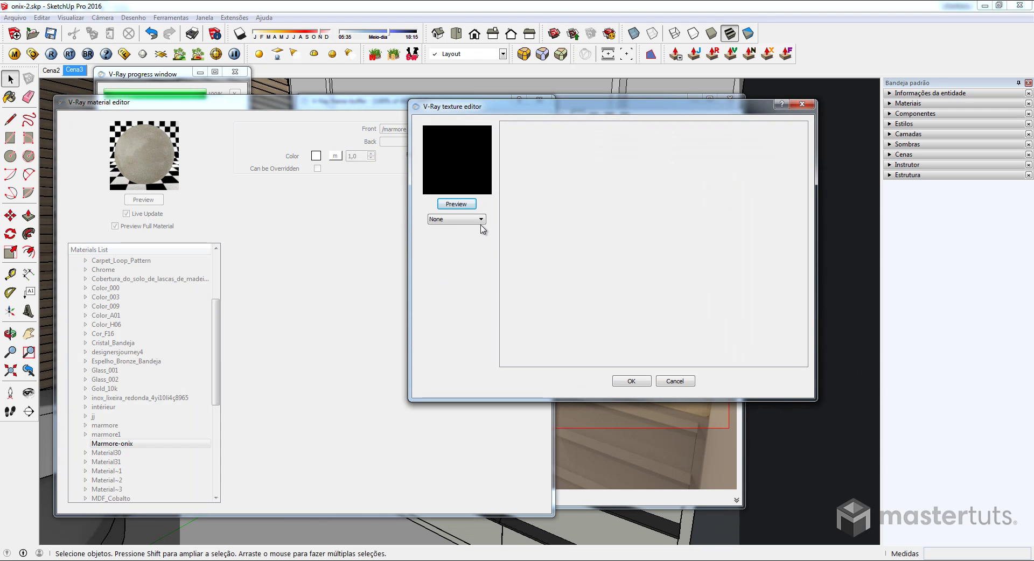
click(479, 220)
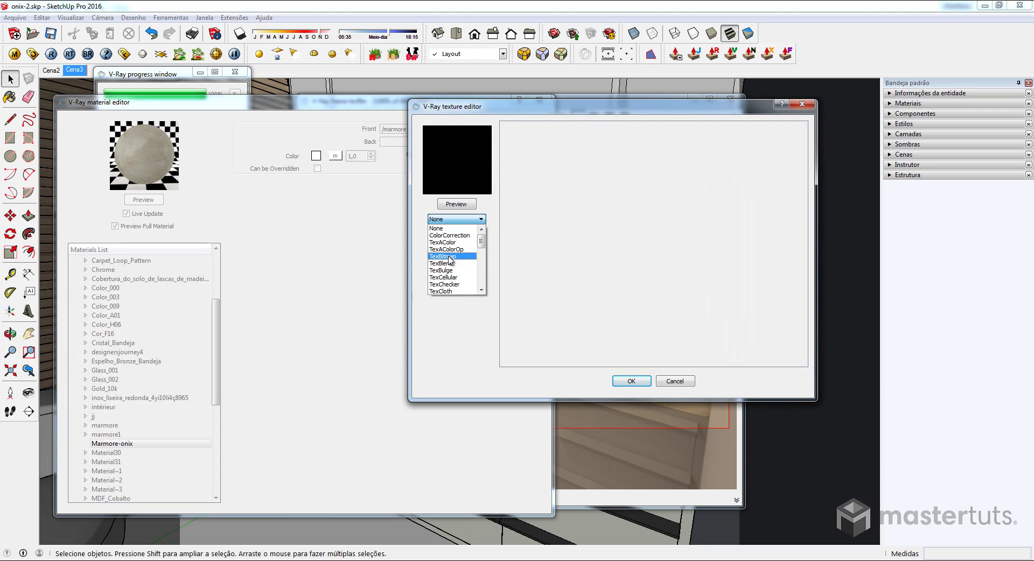
click(450, 256)
click(587, 200)
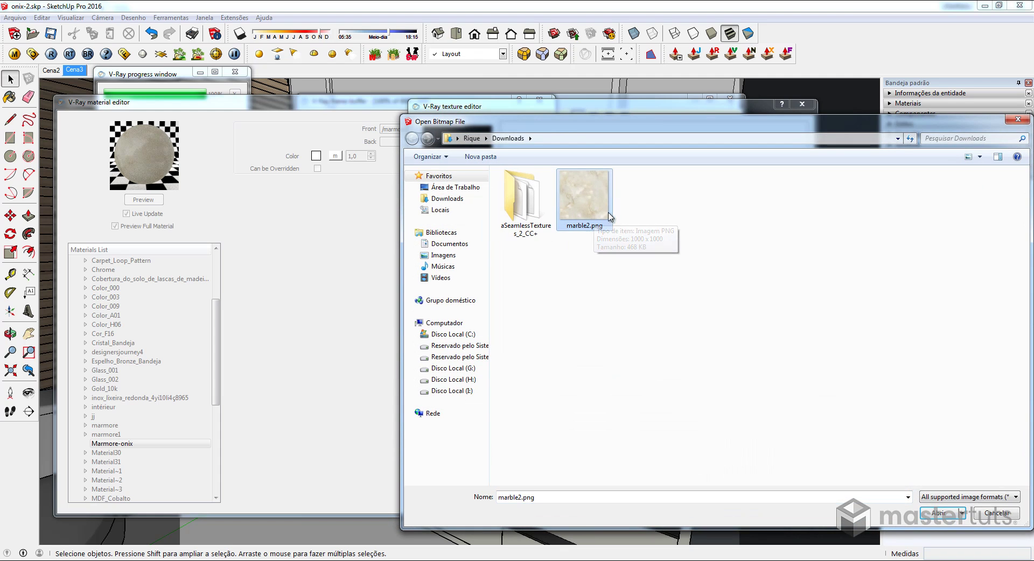
click(947, 515)
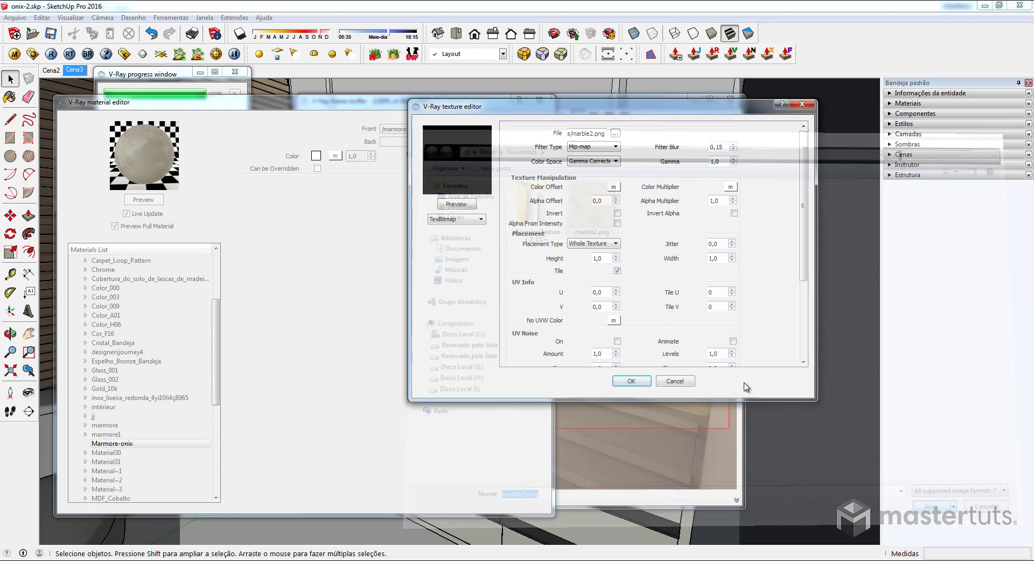
click(631, 381)
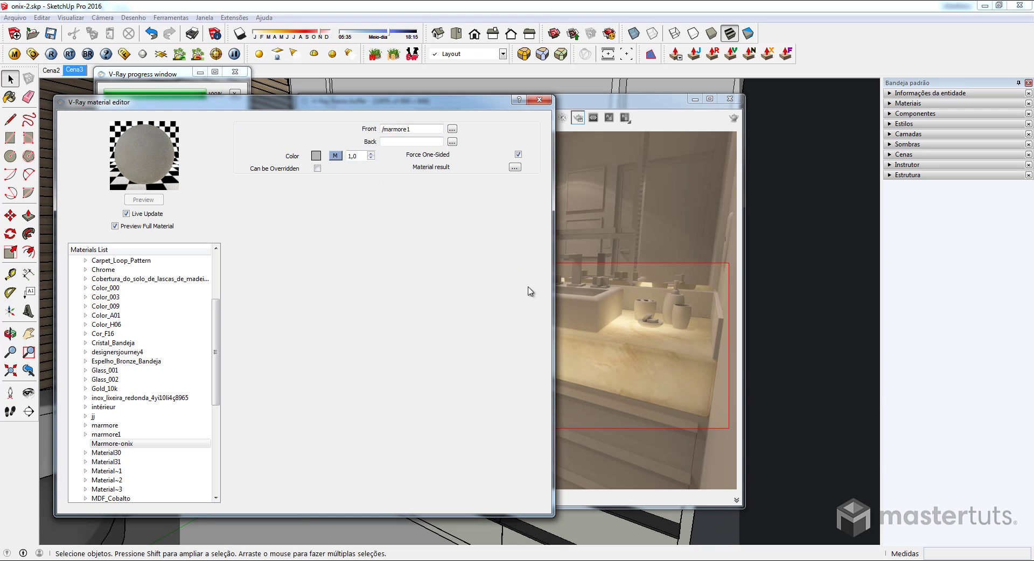
Change the VRayBRDF diffuse map of the marmore material from TexBitmap to TexDirt.
drag(443, 108, 276, 285)
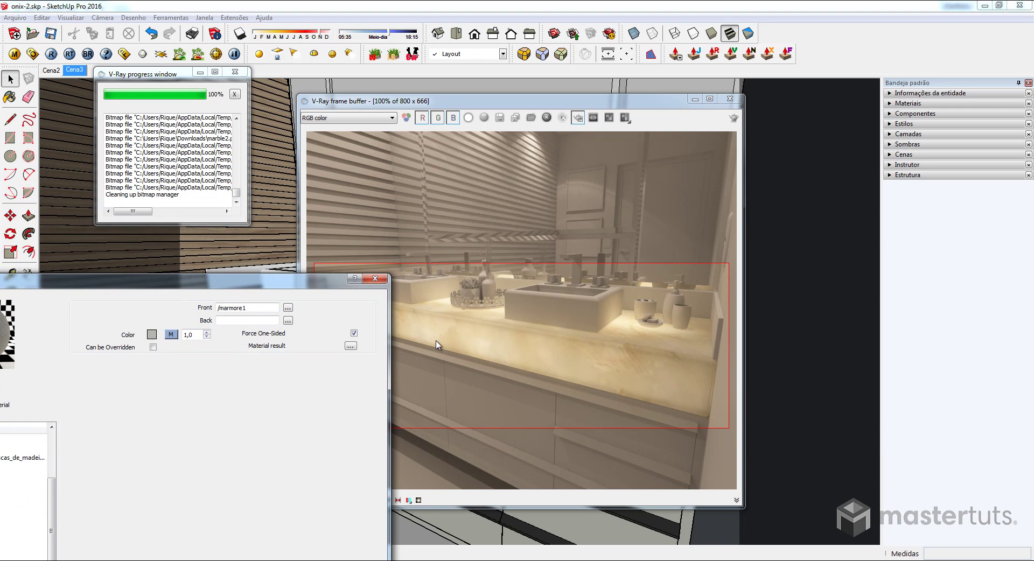
drag(292, 284, 585, 95)
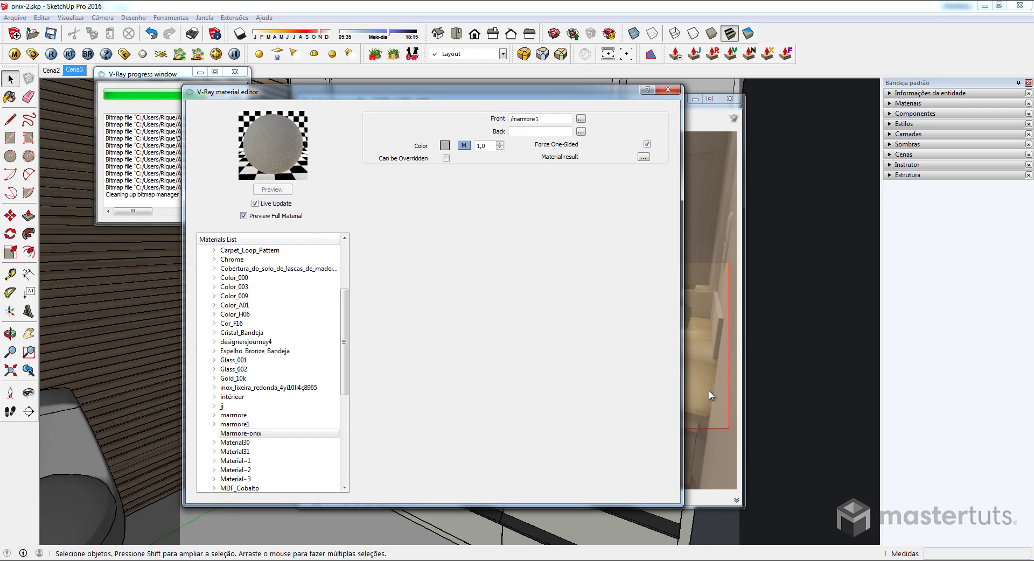
click(232, 416)
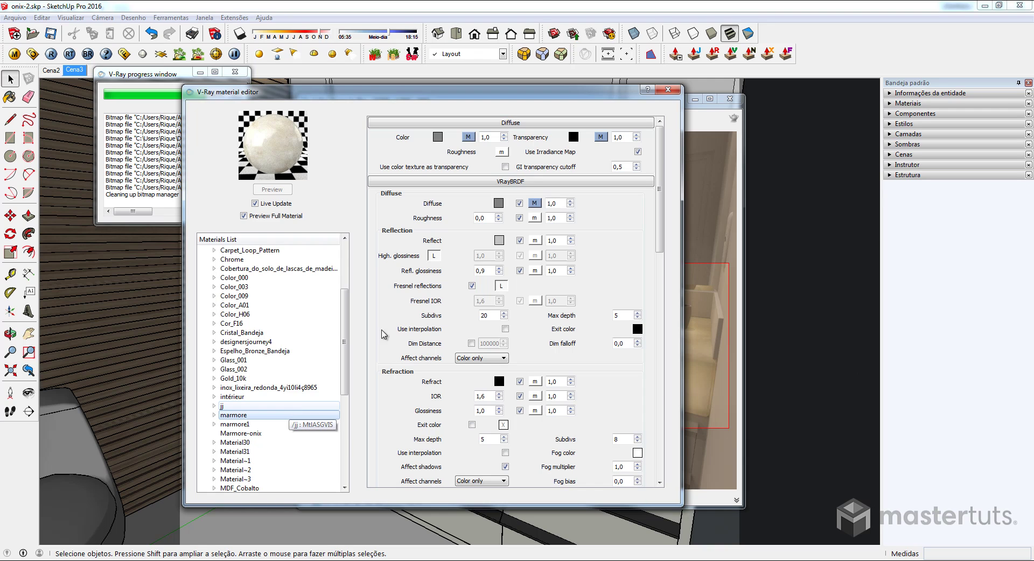
click(539, 207)
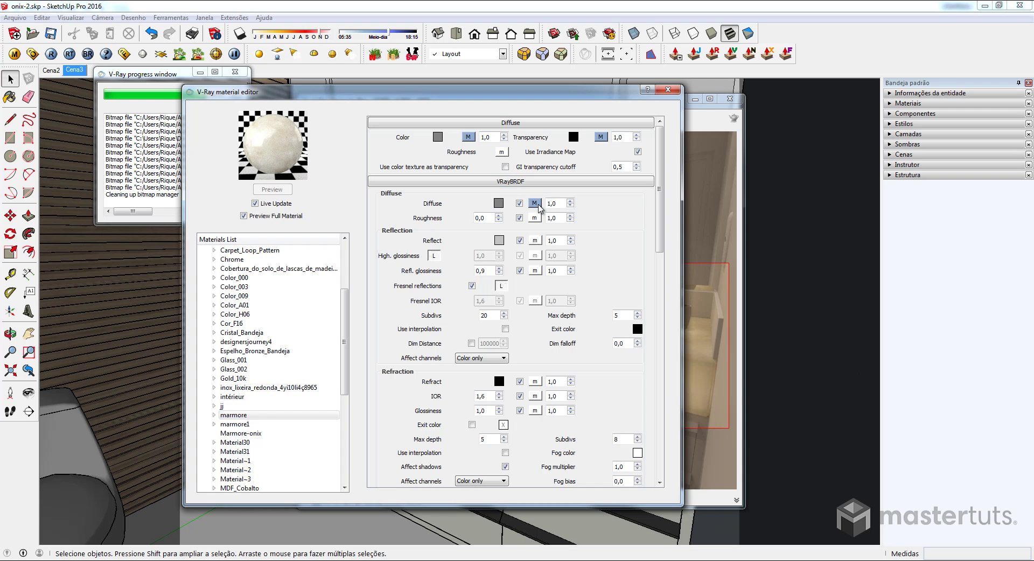
click(468, 220)
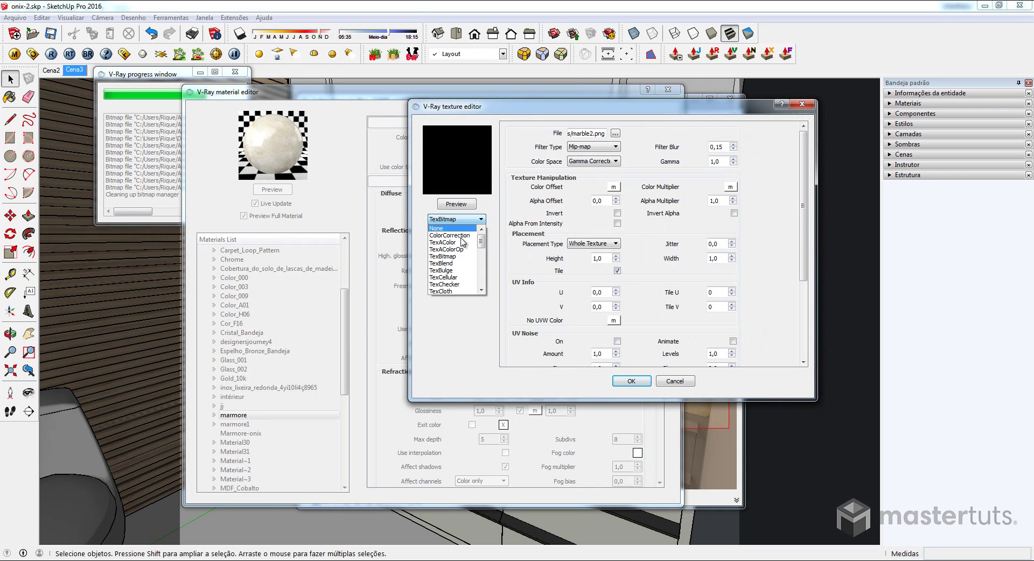
scroll(454, 280, down, 2)
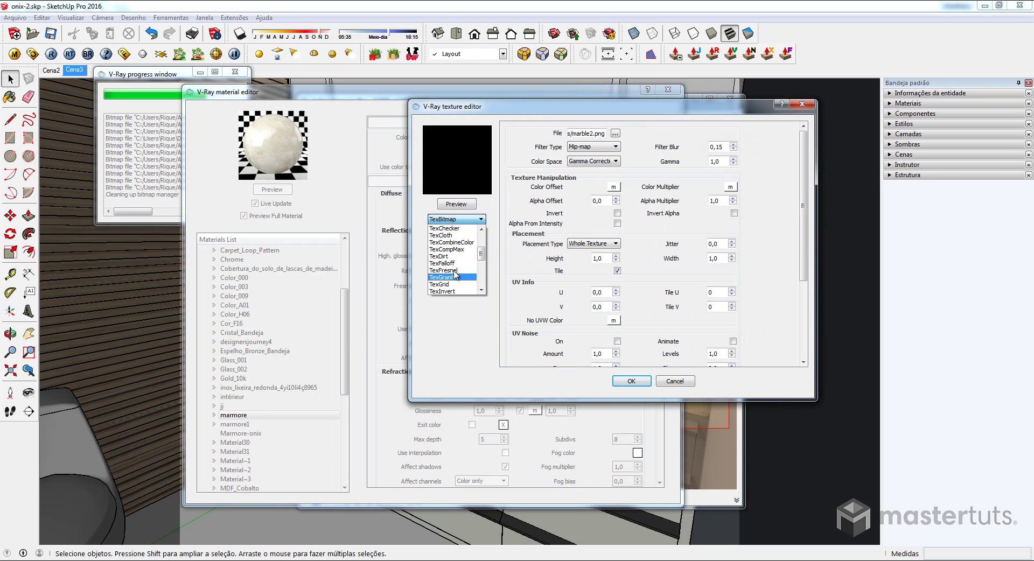
click(450, 263)
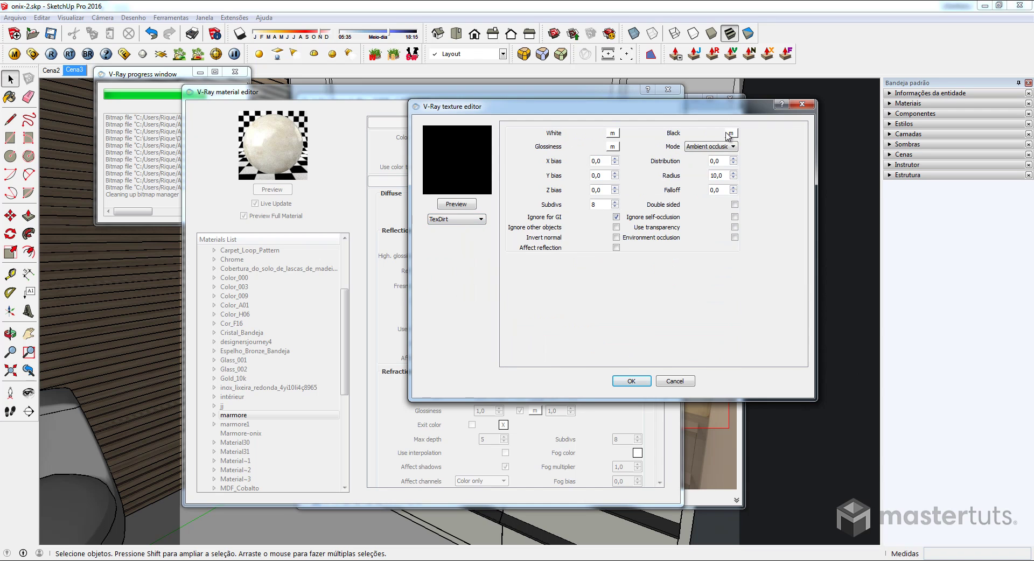
Load marble2.png as a TexBitmap into the White slot of the TexDirt texture.
click(612, 133)
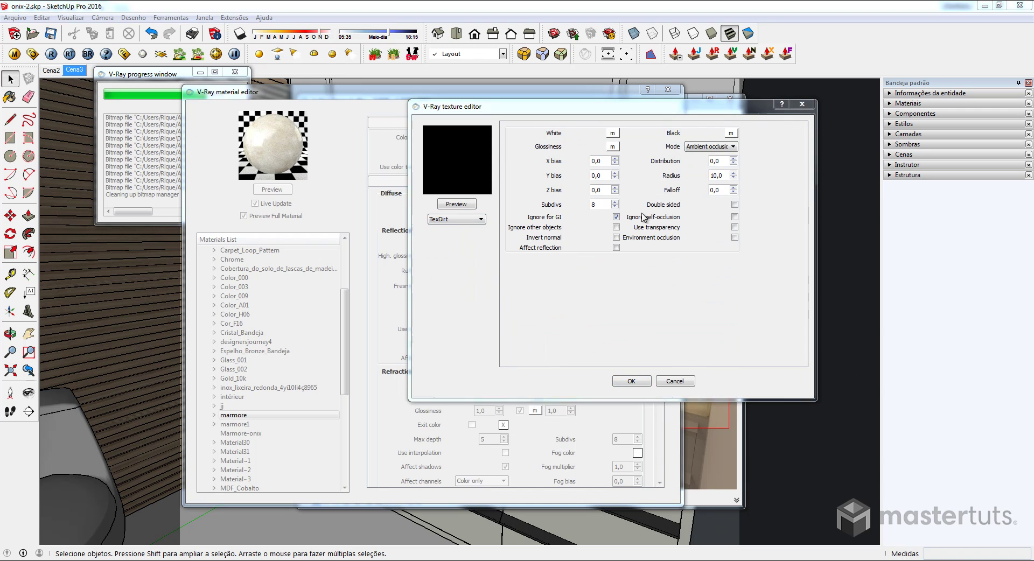
click(458, 219)
click(453, 261)
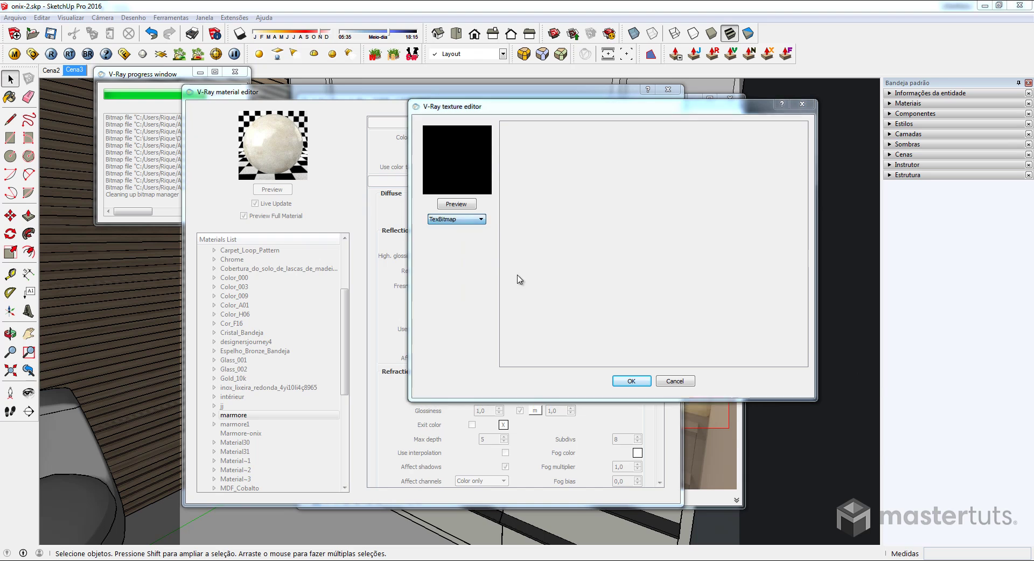
double_click(587, 195)
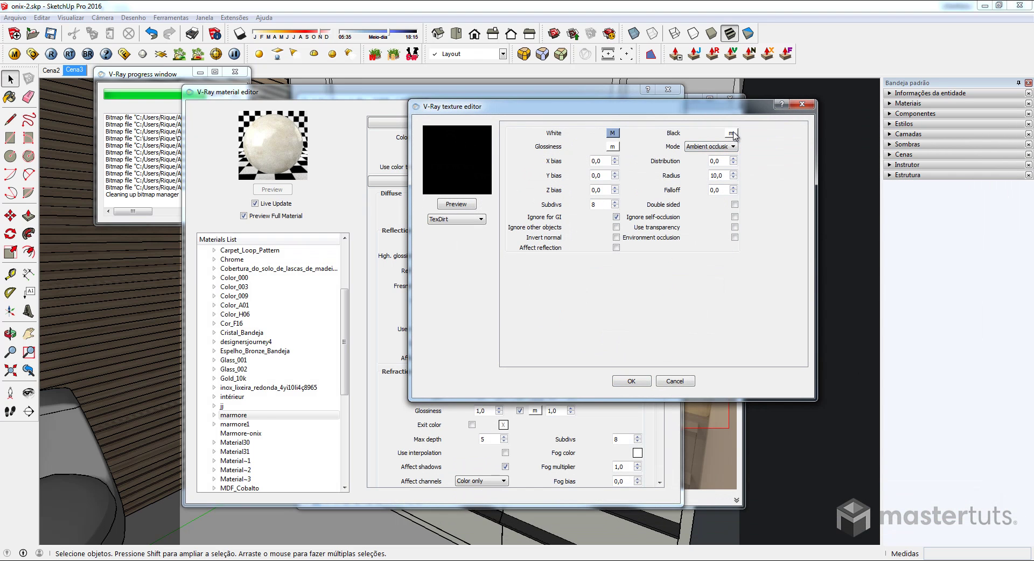
Assign a TexAColor texture to the Black slot of the TexDirt texture and accept its color.
click(731, 133)
click(469, 219)
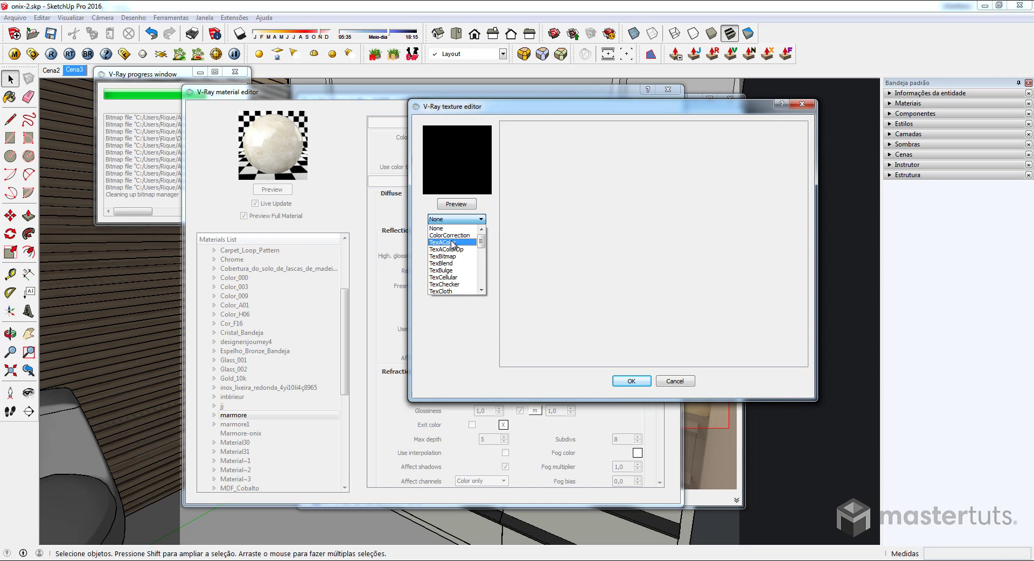
click(453, 243)
click(569, 132)
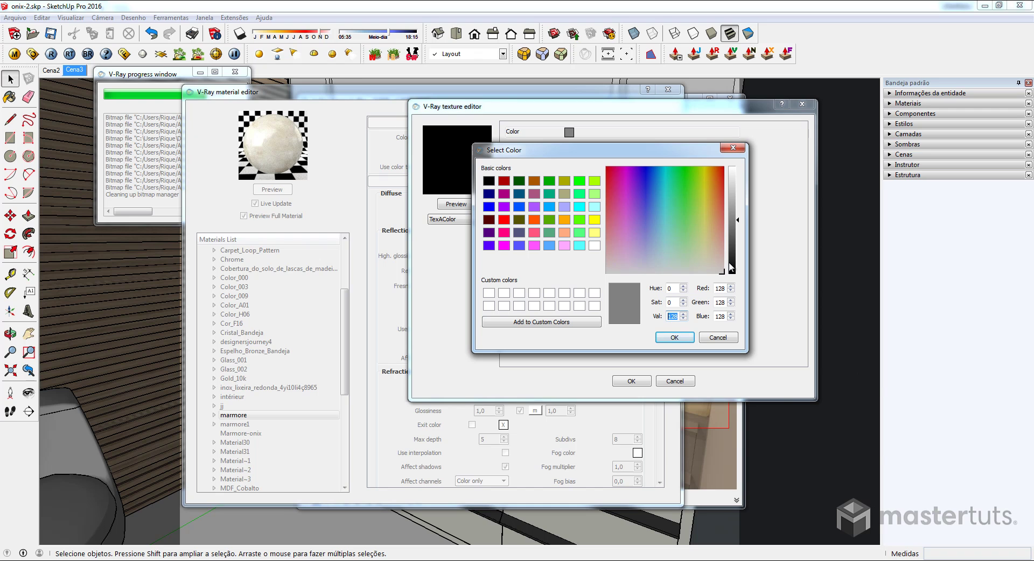
click(674, 338)
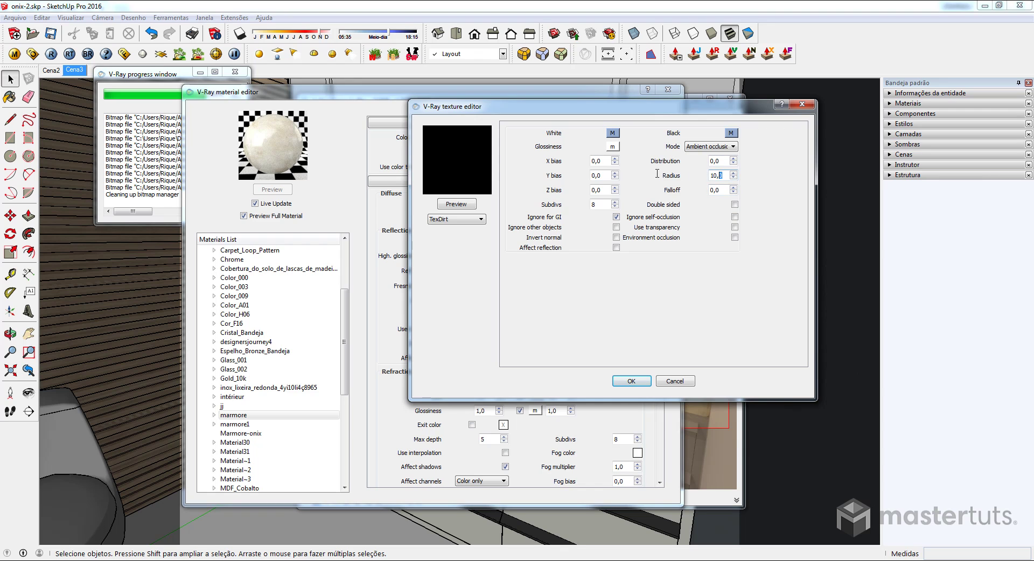
Set the TexDirt radius to 3, apply the texture and close the material editor.
drag(657, 173, 506, 185)
text(3)
key(Tab)
click(629, 381)
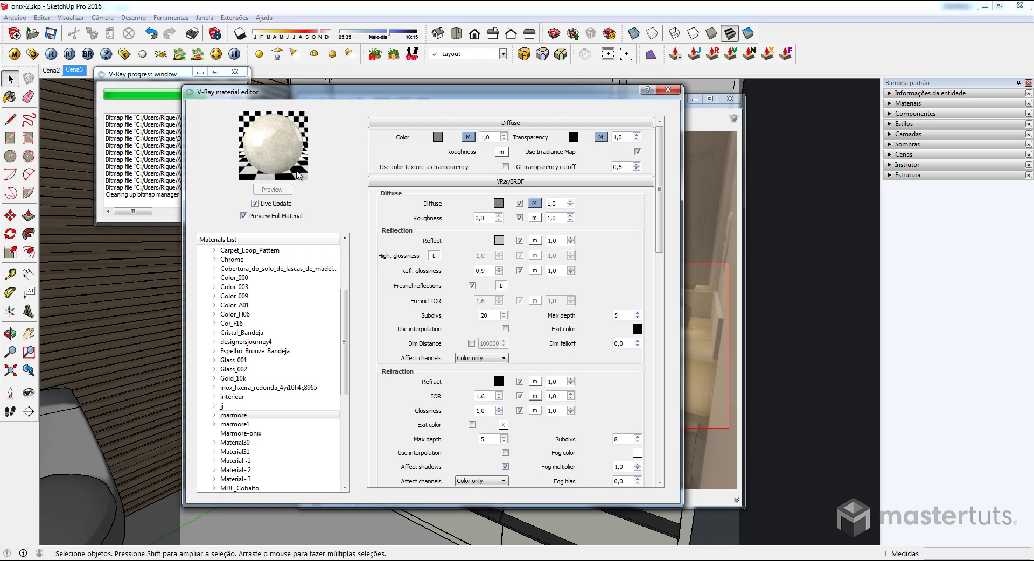
click(667, 90)
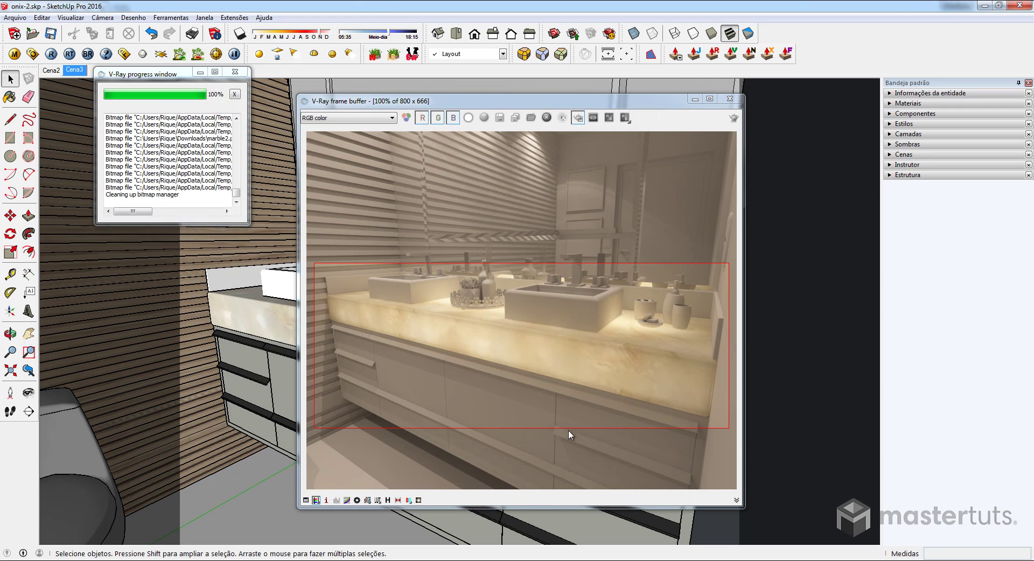
Save the current countertop render to the V-Ray render history and keep the history window beside the frame buffer.
click(387, 500)
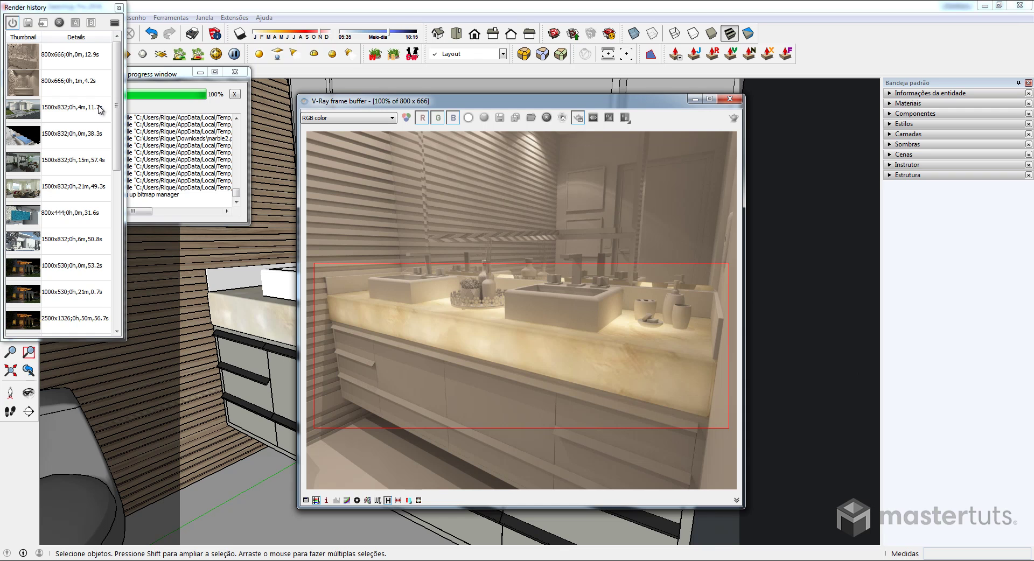
click(28, 22)
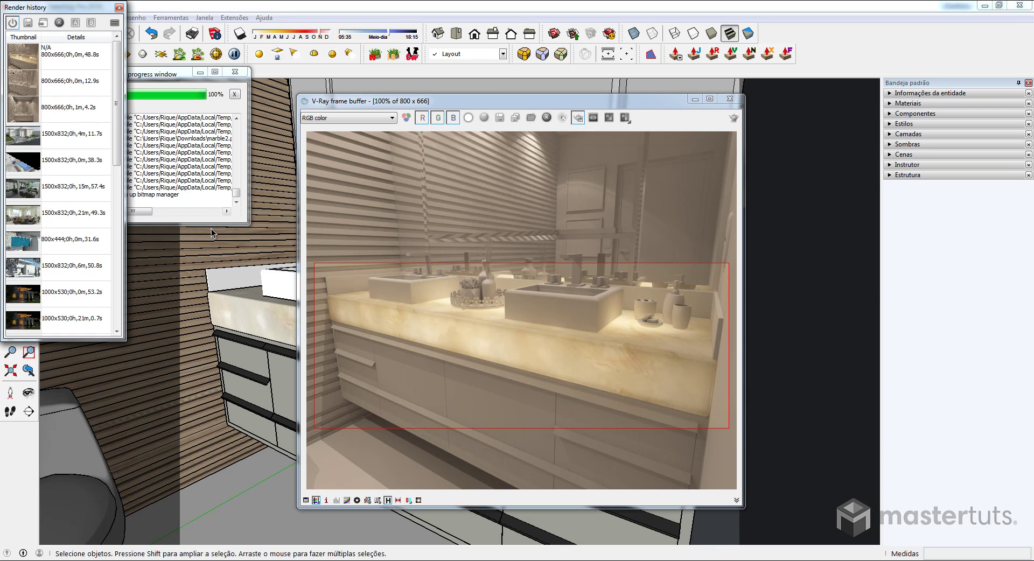
drag(87, 7, 240, 104)
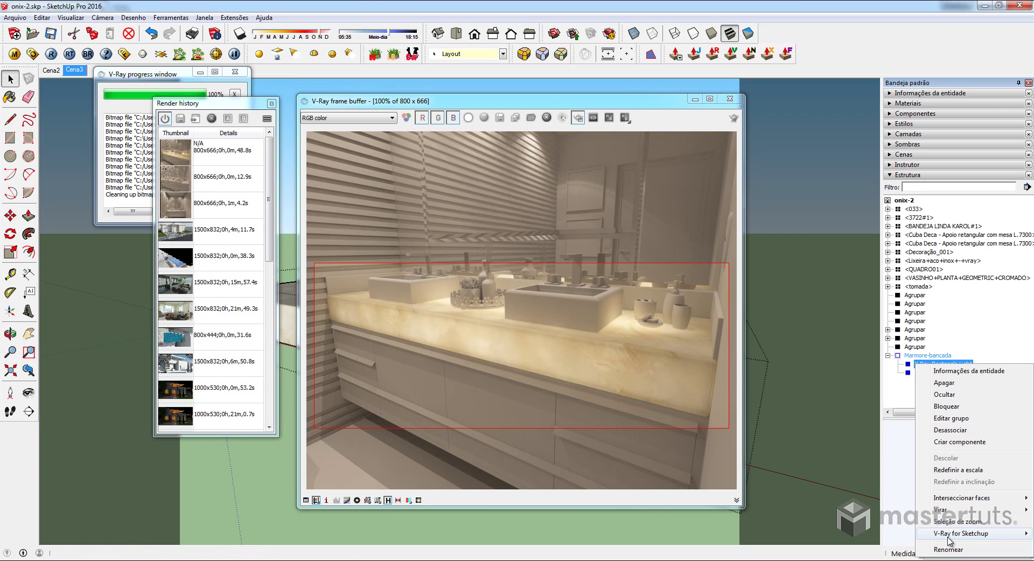
Change the intensity of the first V-Ray Rectangle Light in the Marmore-bancada group and apply it.
mouse_move(955, 535)
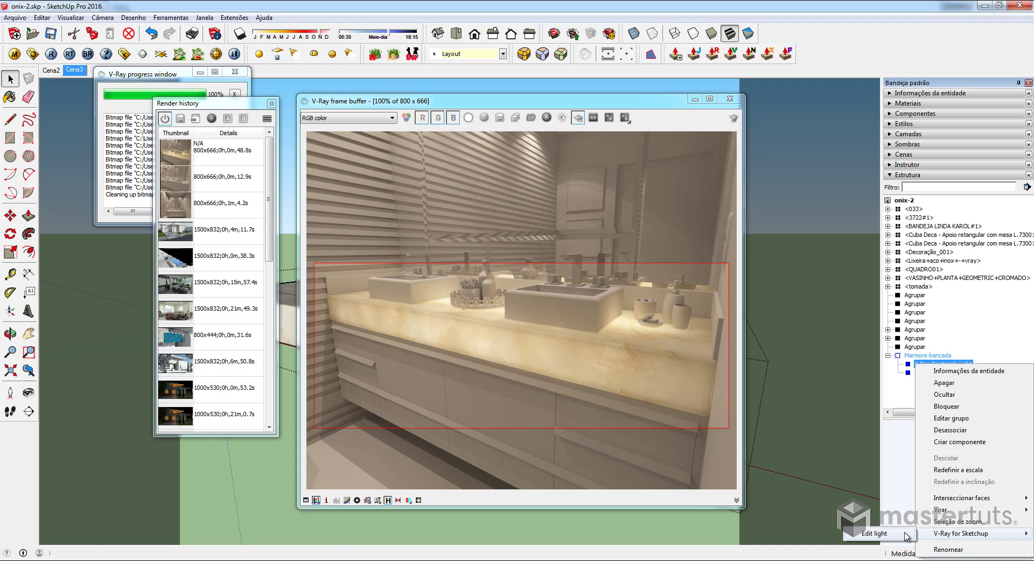
click(875, 533)
drag(669, 189, 601, 192)
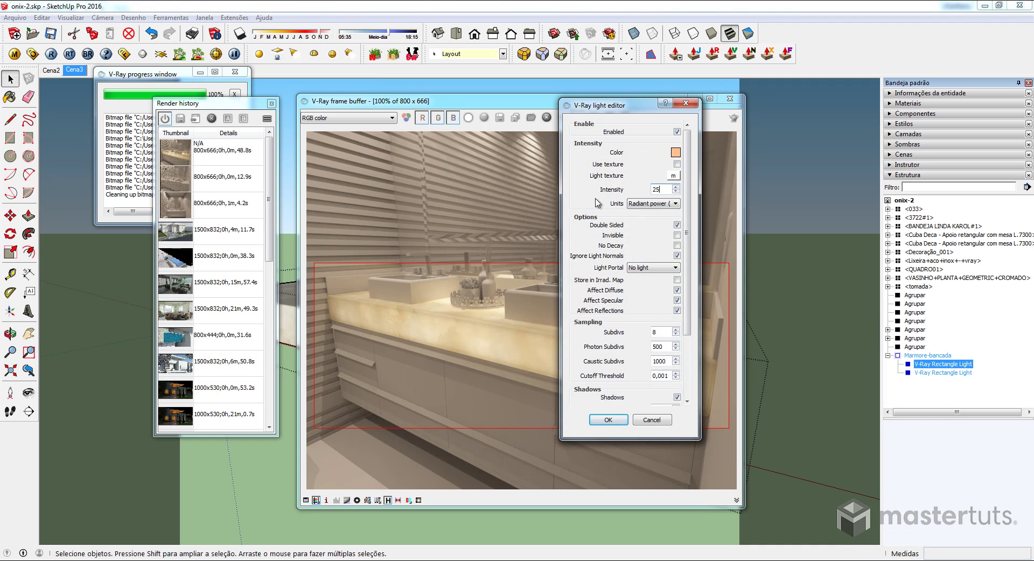
click(608, 419)
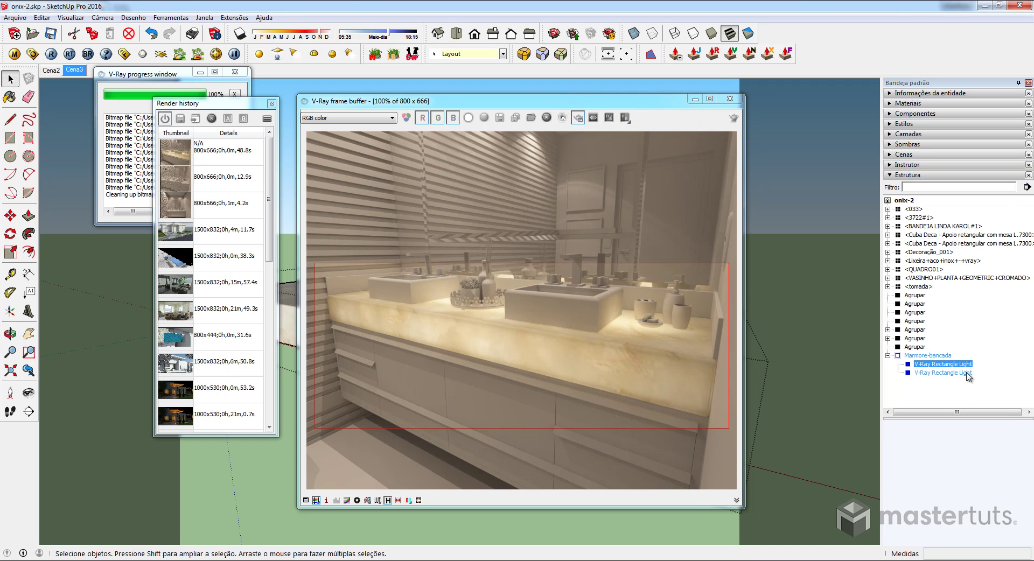
Change the intensity of the second V-Ray Rectangle Light in the Marmore-bancada group and render the countertop region again.
right_click(968, 373)
mouse_move(962, 355)
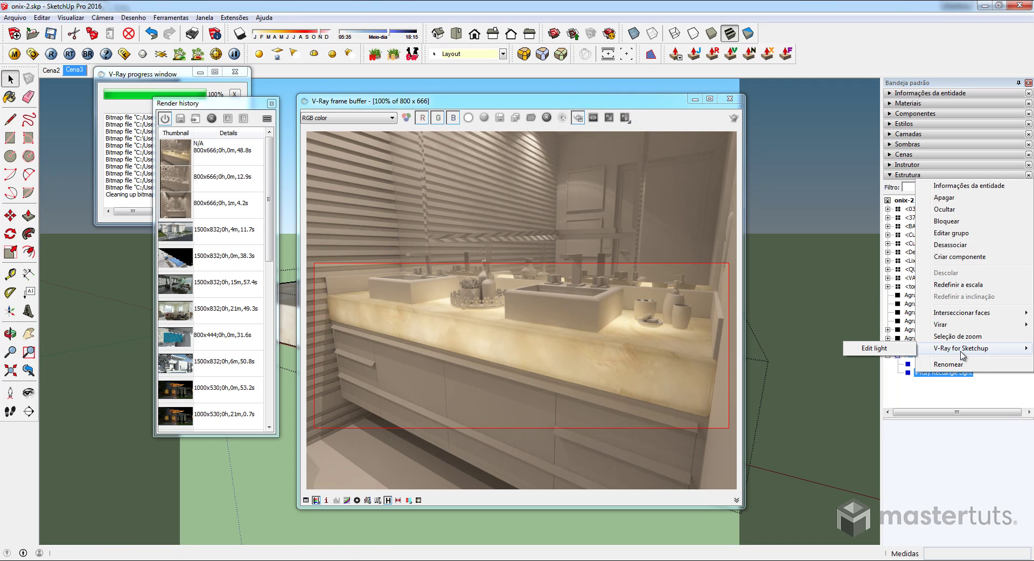
click(873, 348)
drag(670, 189, 530, 191)
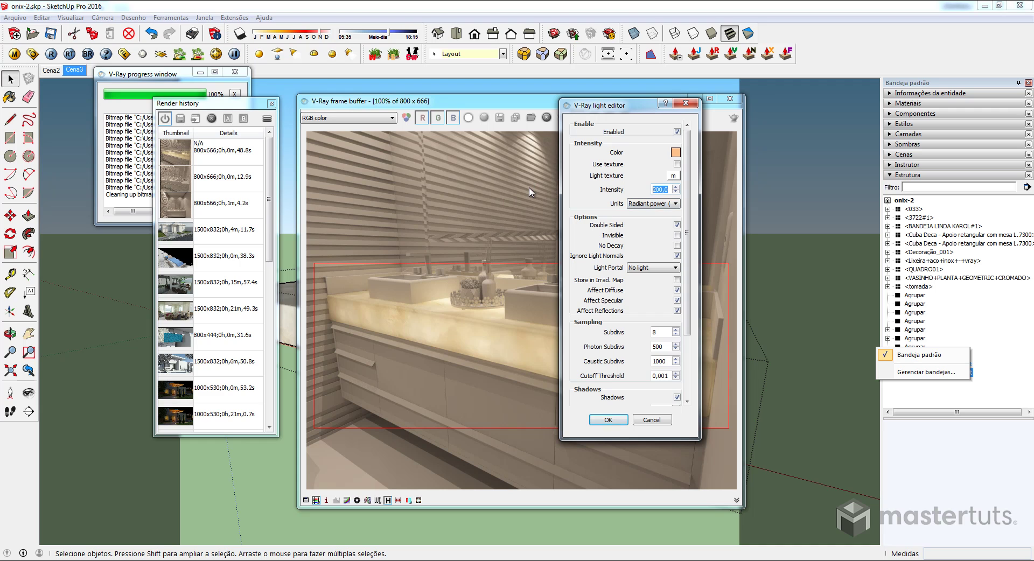
click(626, 419)
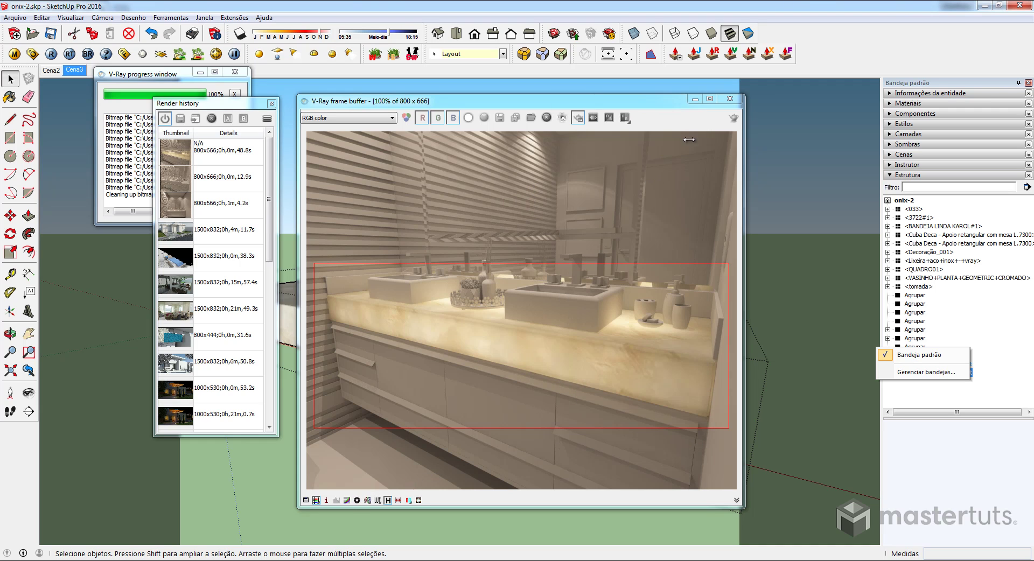
click(734, 118)
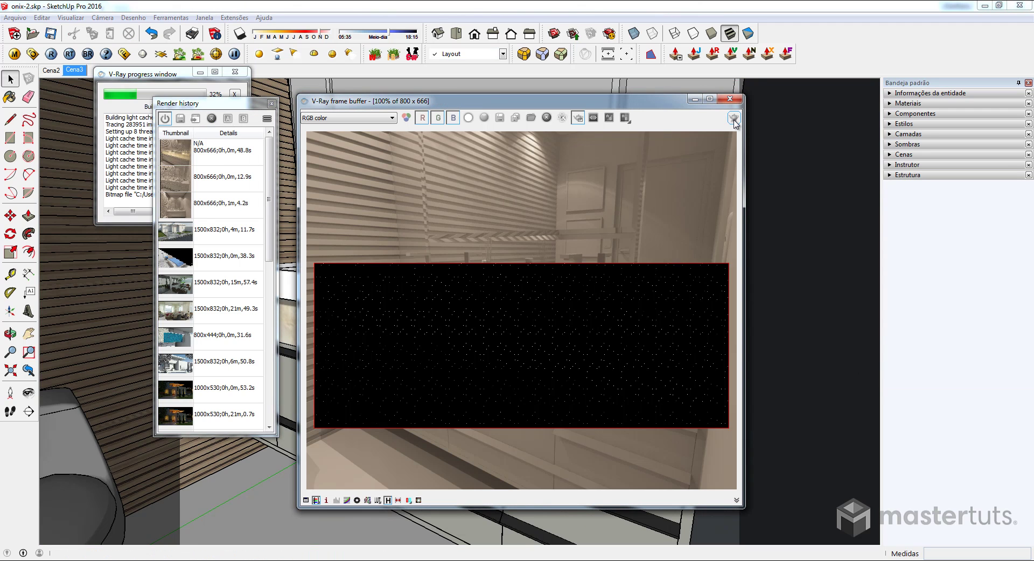